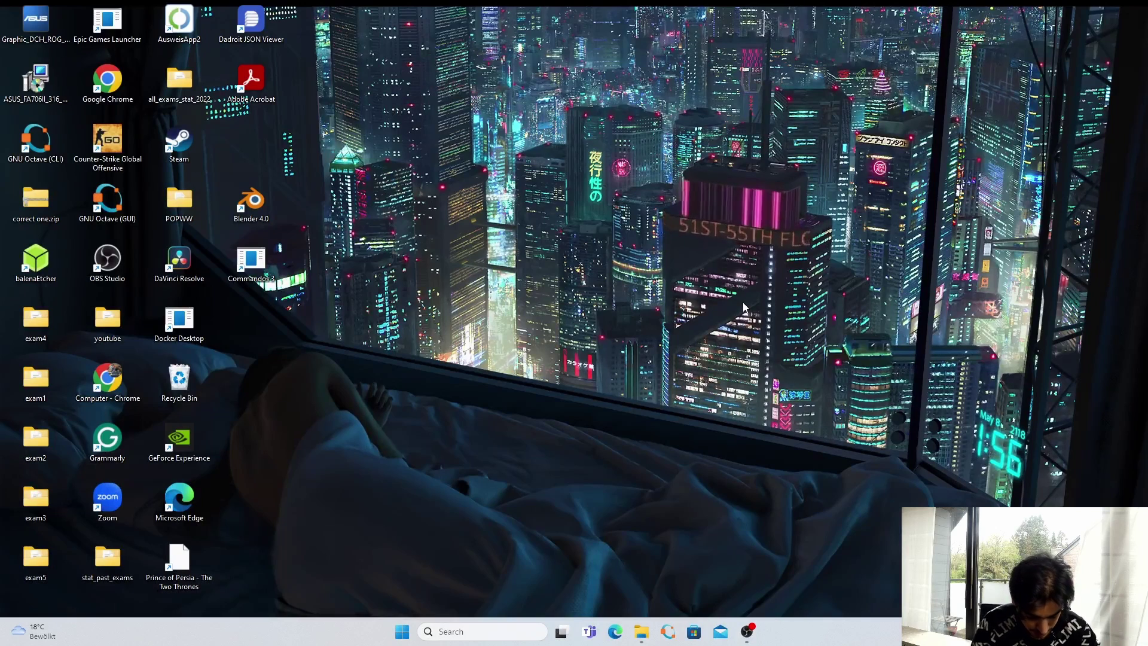
- Open the Windows 11 Start menu from the desktop
key(super)
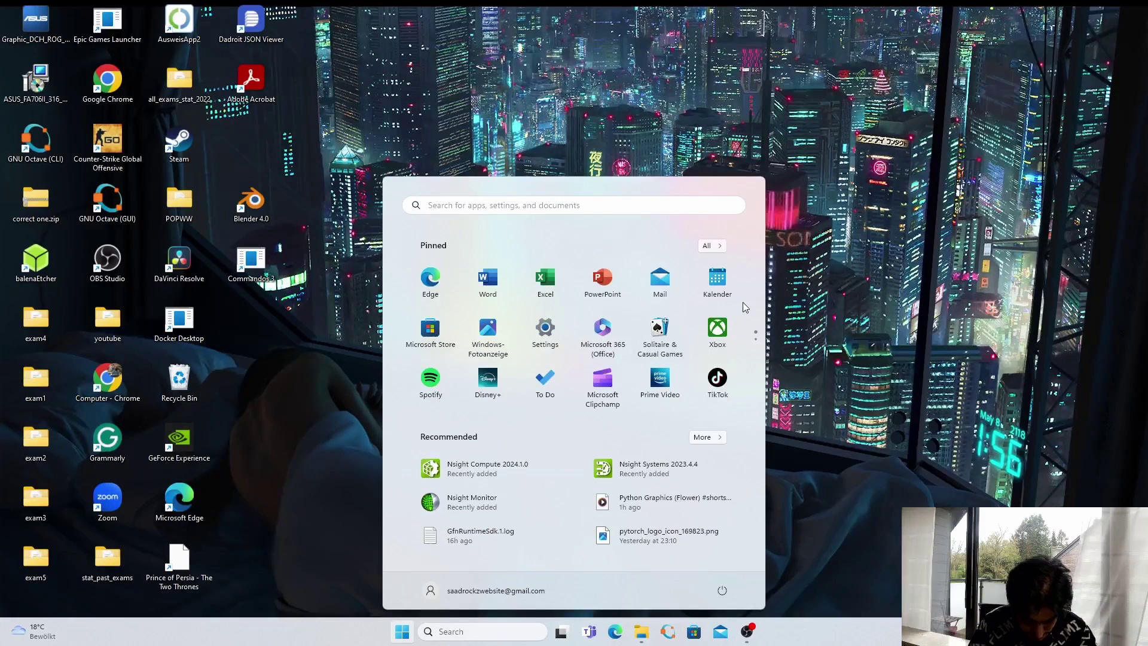
- Open Add or remove programs and filter Installed apps by 'nvidia' to show 13 apps
text(add or)
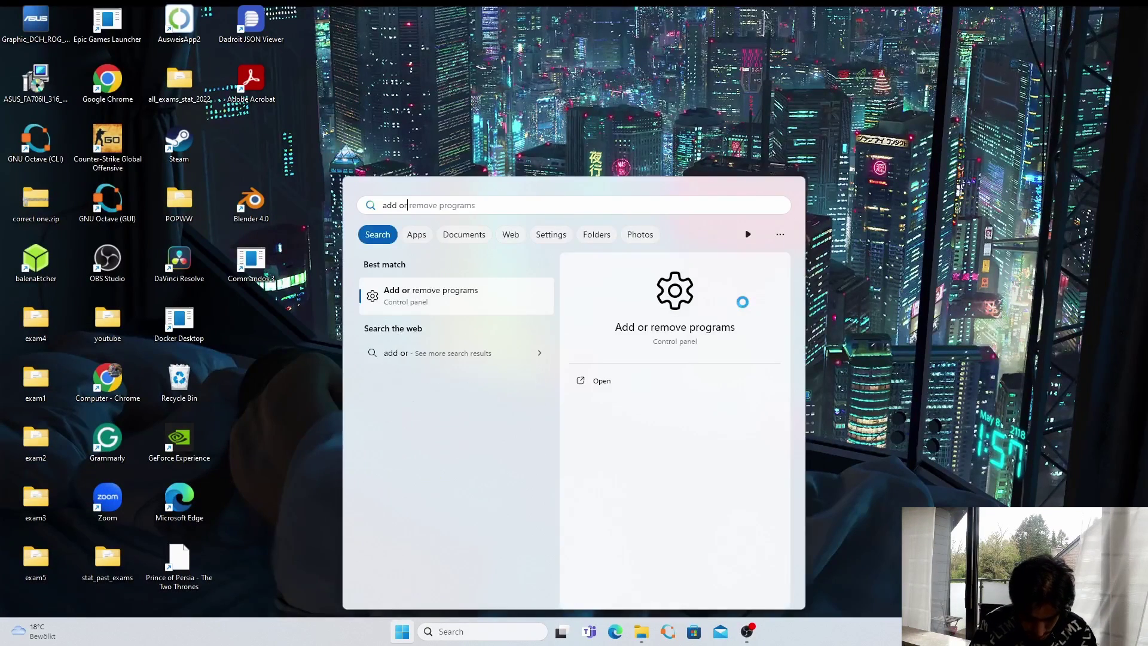
key(Return)
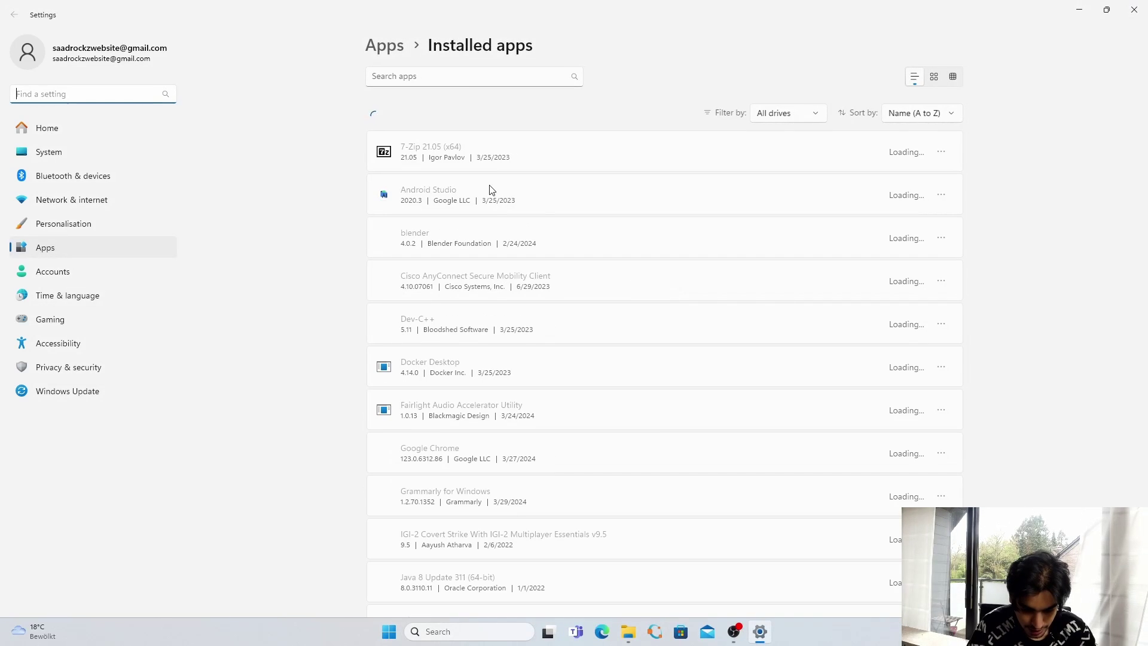
click(463, 78)
text(nvi)
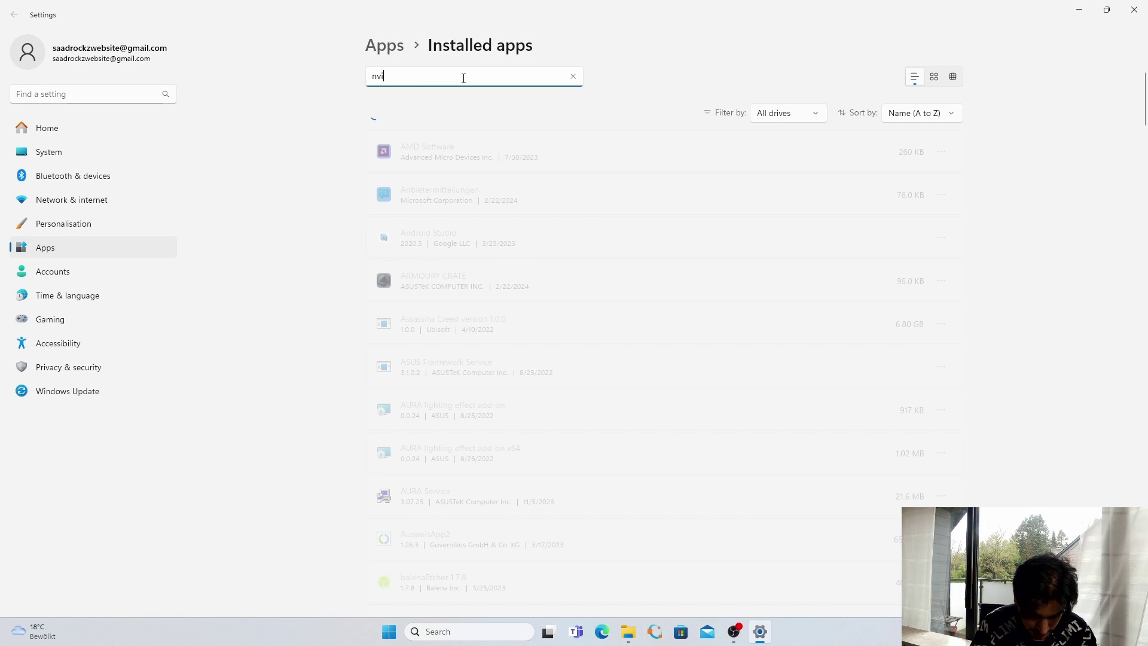
text(dia)
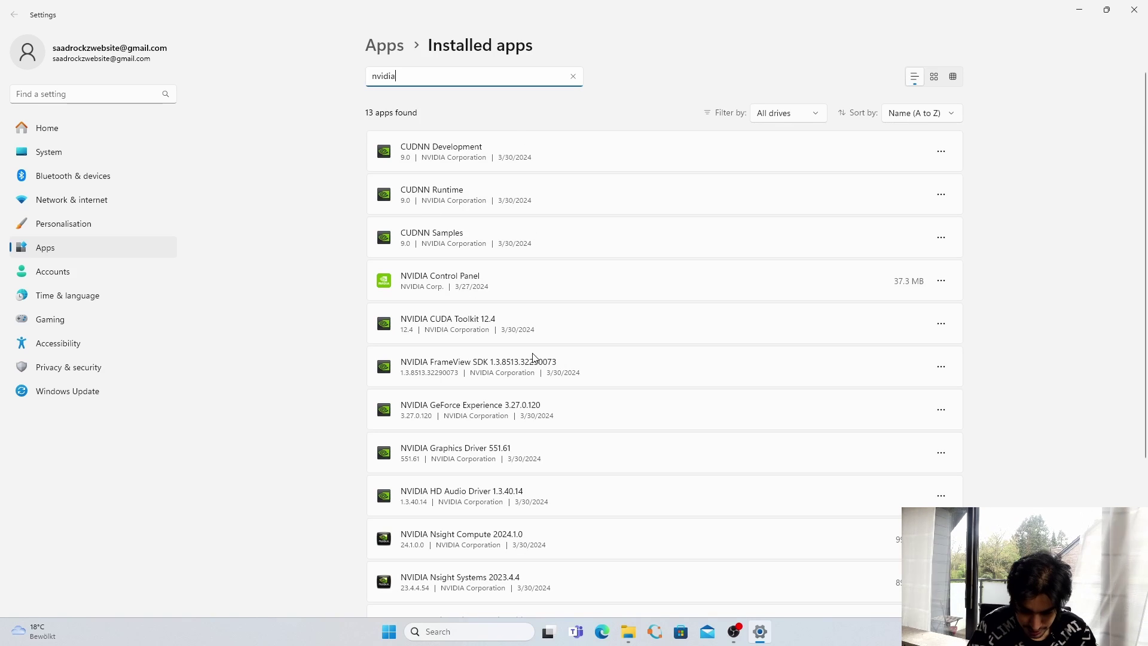
scroll(594, 397, down, 3)
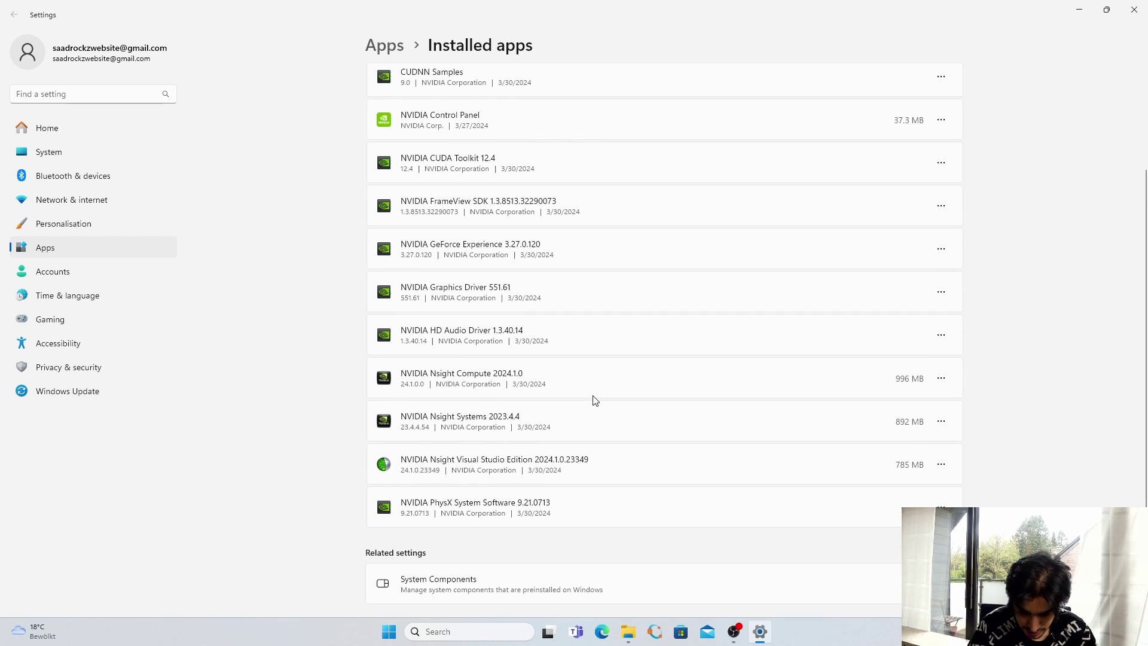
scroll(713, 375, up, 3)
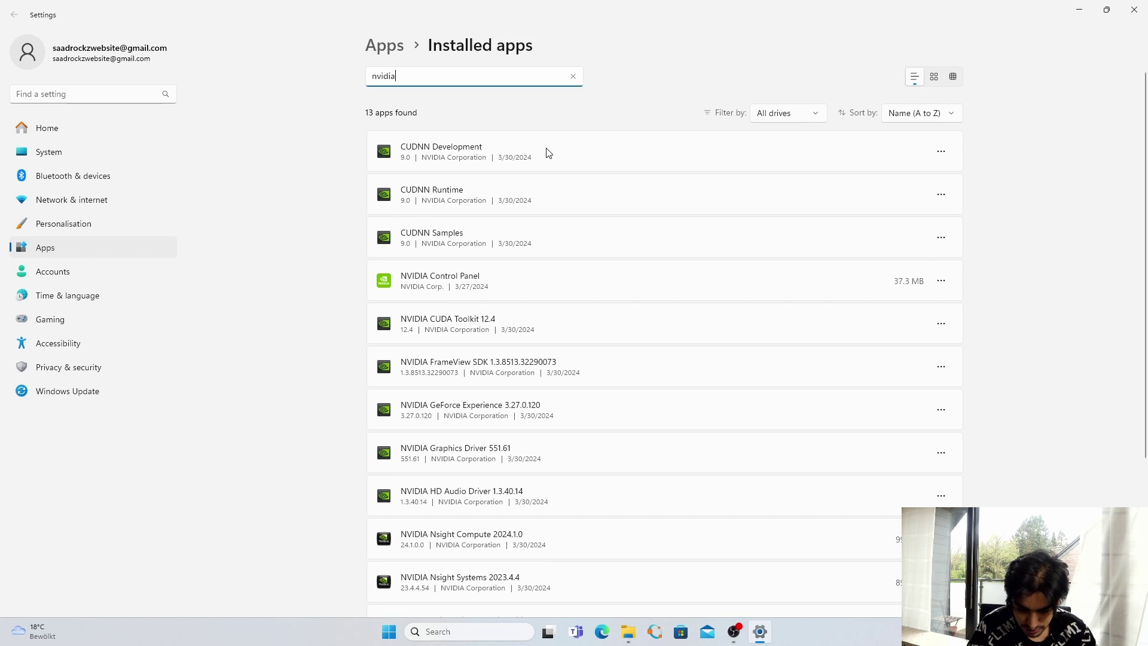
- Uninstall CUDNN Development through the NVIDIA Uninstaller
click(941, 151)
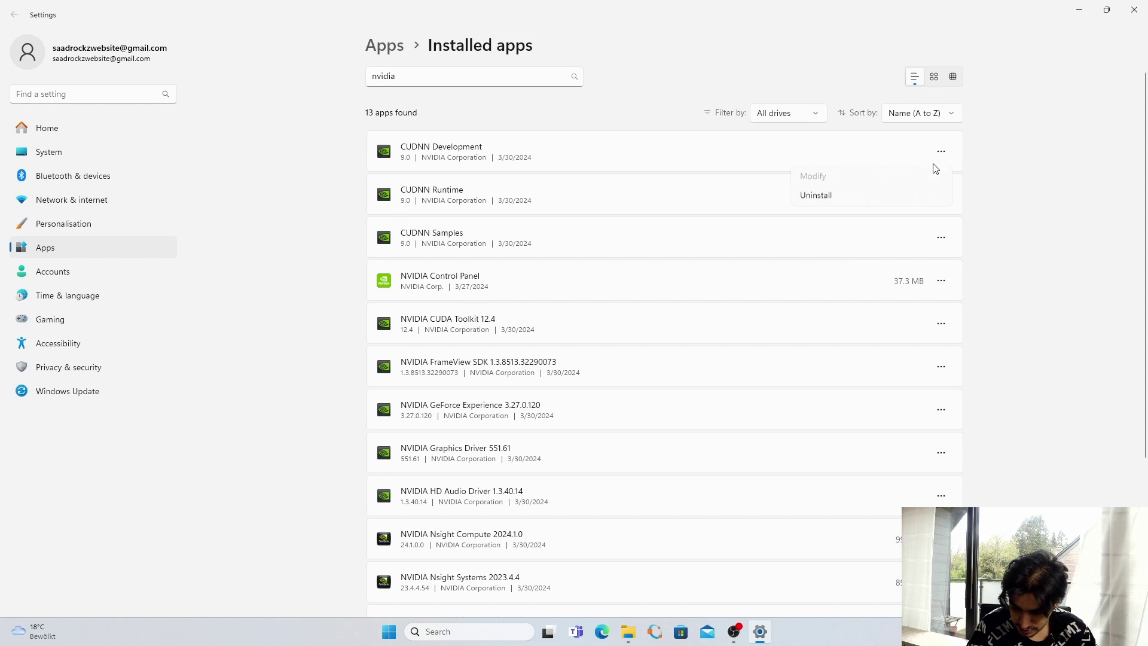
click(867, 196)
click(940, 216)
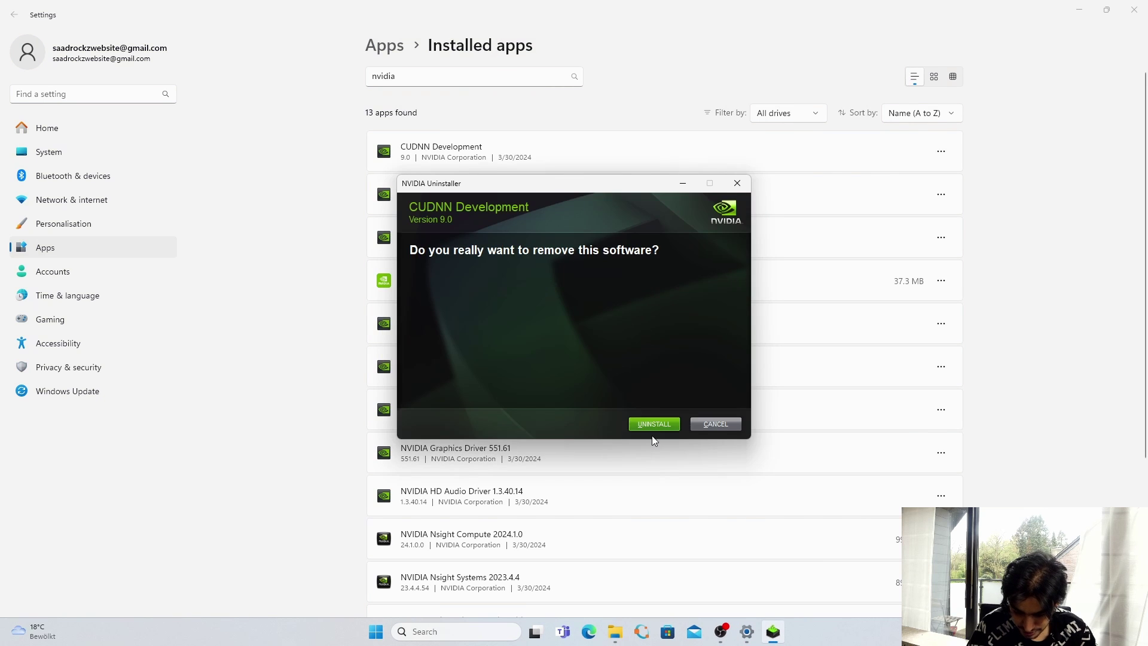
click(654, 427)
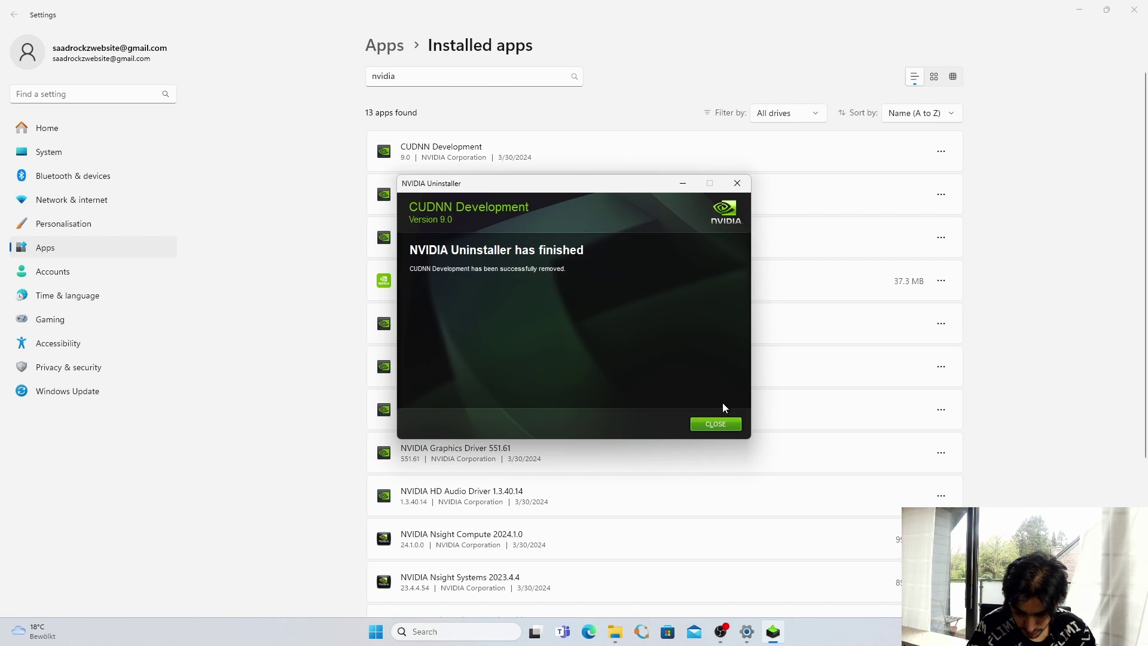
click(720, 423)
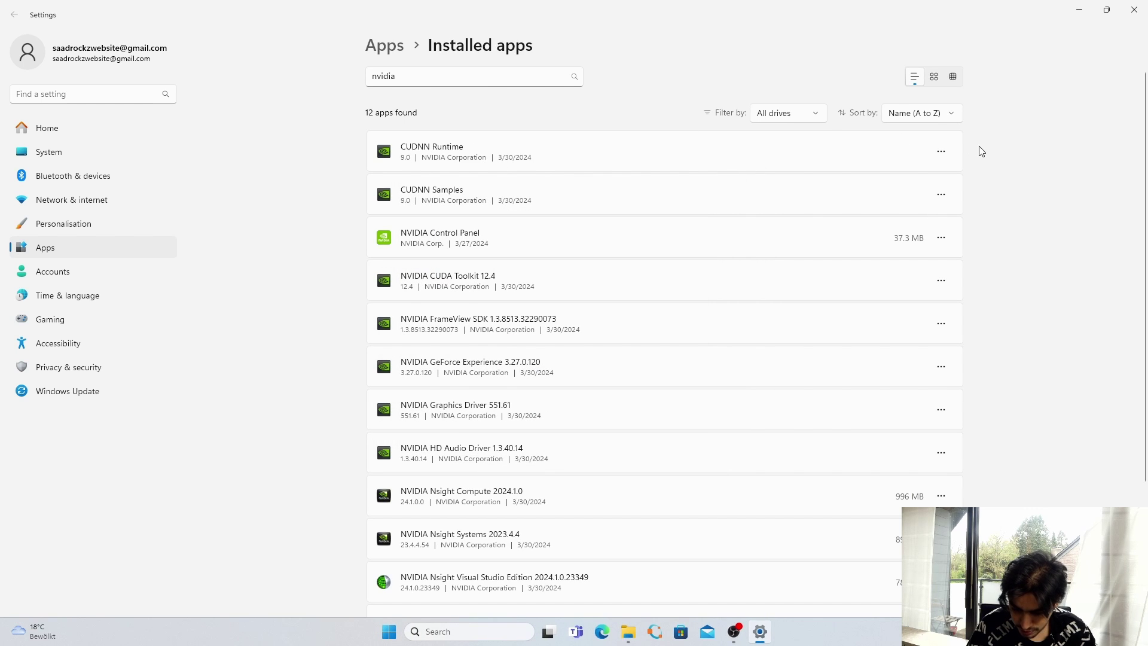
- Uninstall CUDNN Runtime through the NVIDIA Uninstaller
click(945, 153)
click(879, 194)
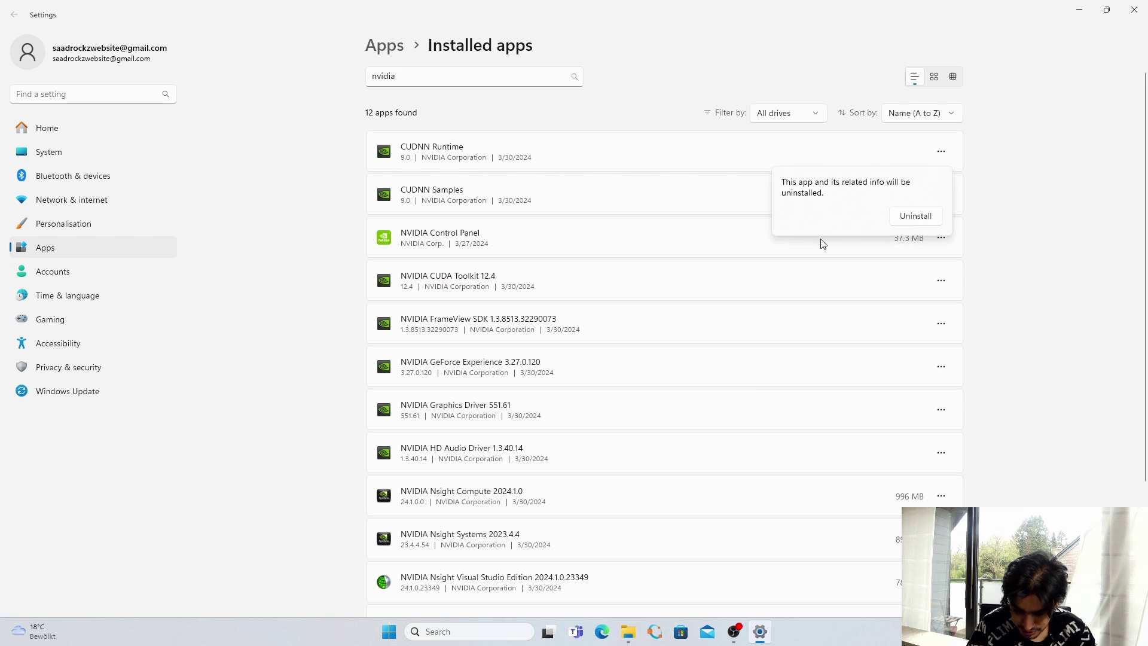
click(910, 217)
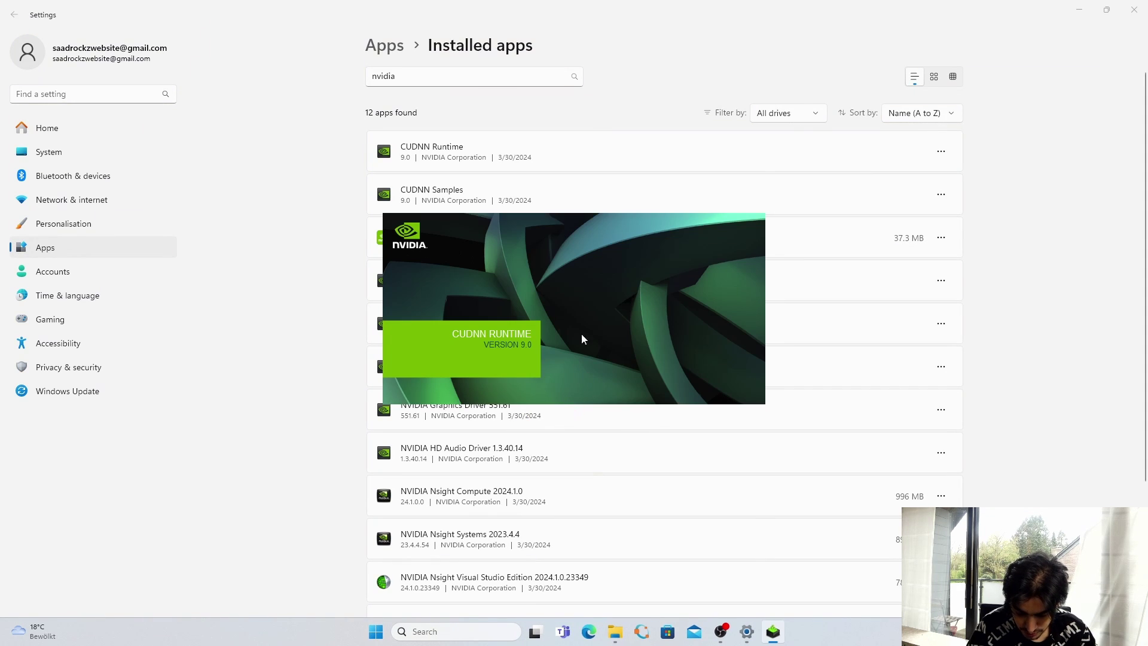
click(652, 425)
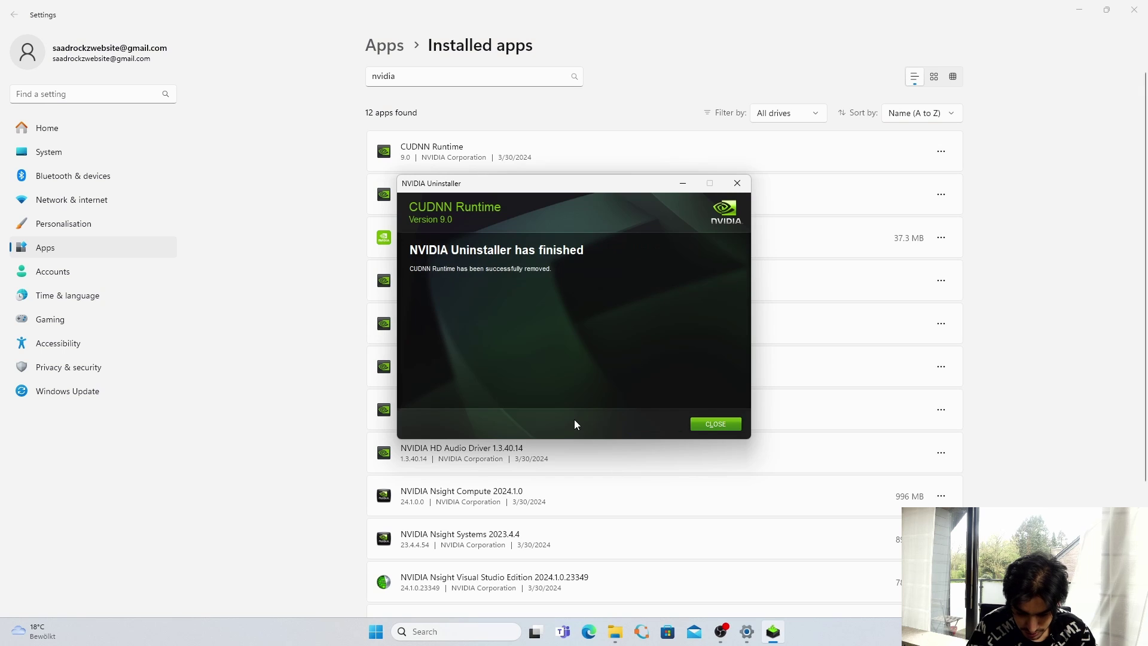
click(715, 423)
- Uninstall CUDNN Samples through the NVIDIA Uninstaller
click(941, 153)
click(948, 157)
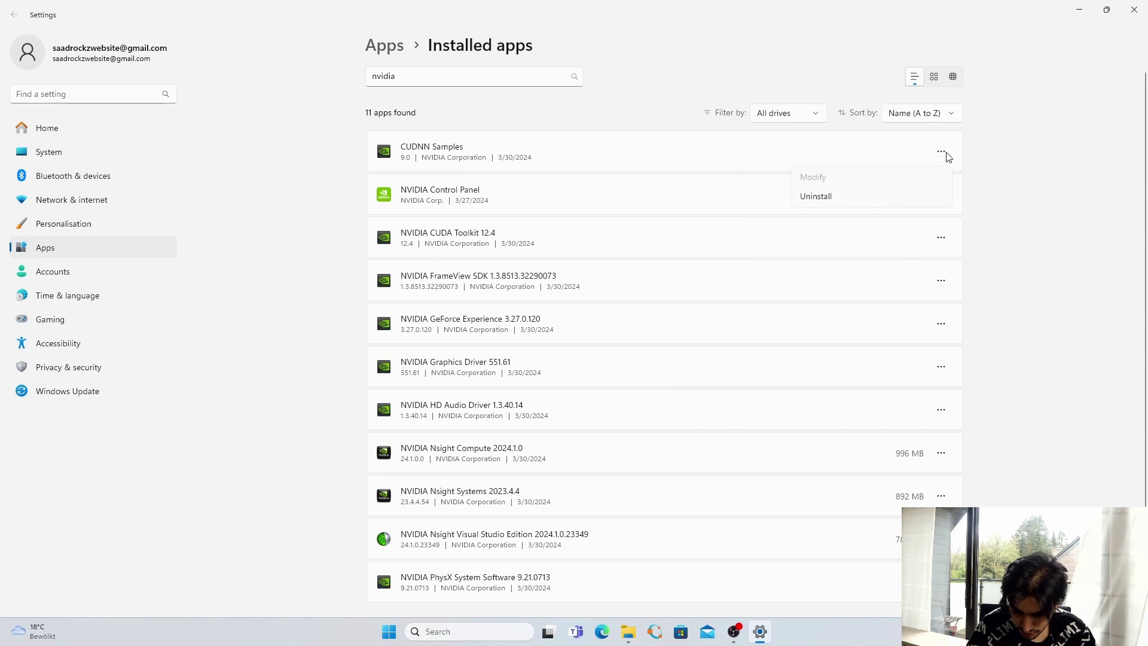
click(873, 195)
click(903, 218)
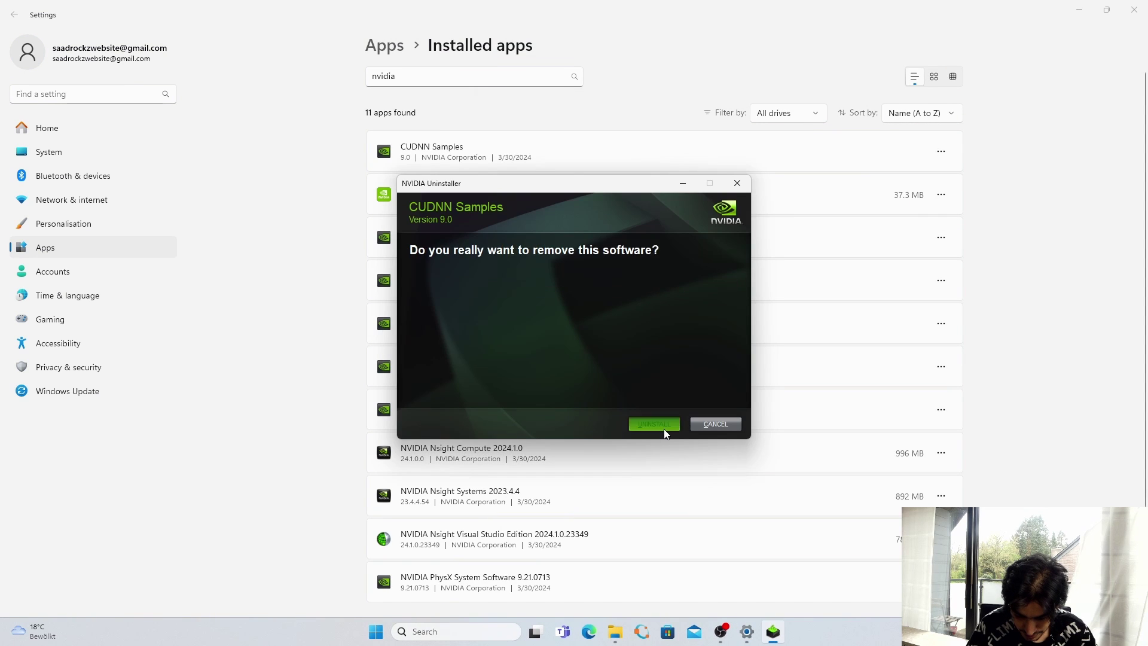
click(663, 429)
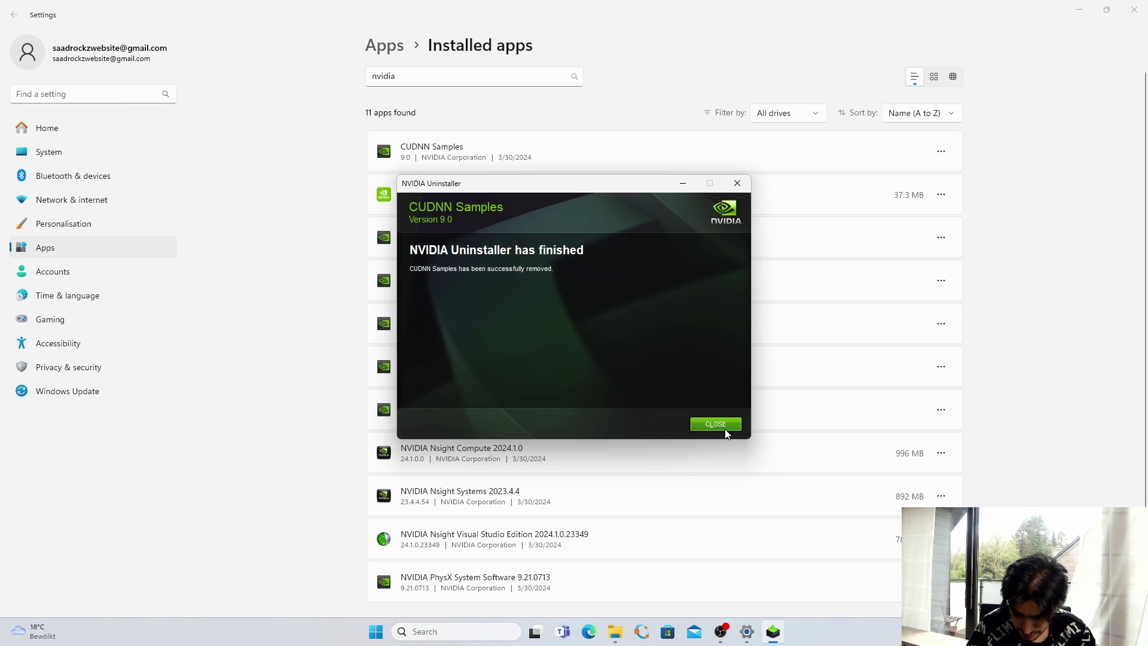
click(721, 426)
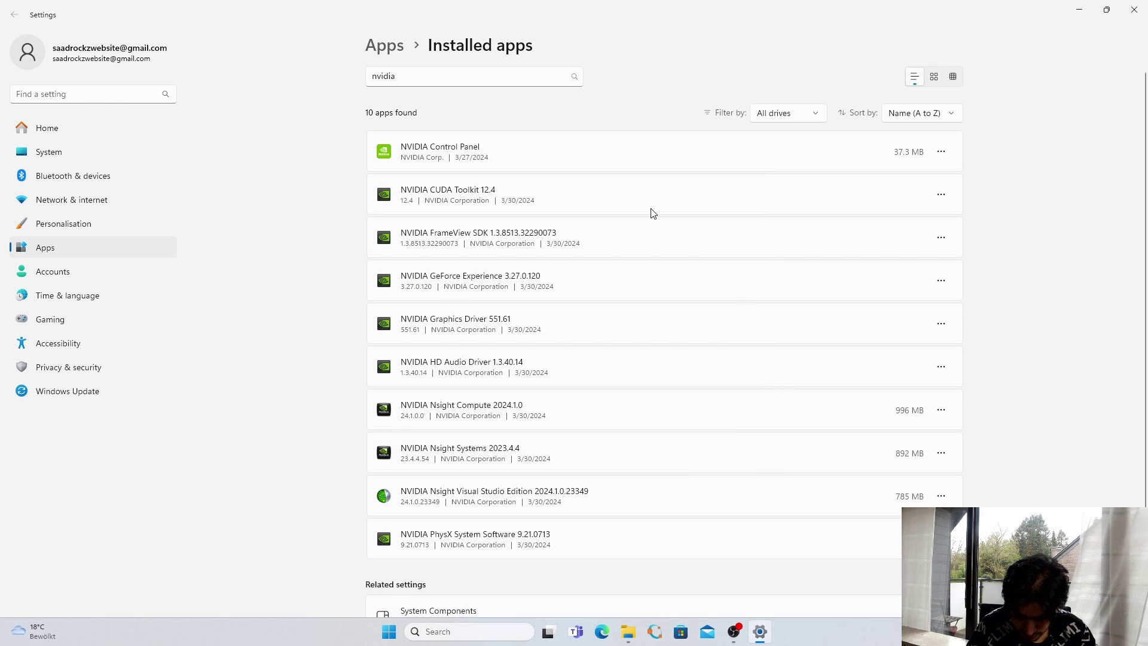
- Uninstall NVIDIA CUDA Toolkit 12.4 through the NVIDIA Uninstaller
click(941, 194)
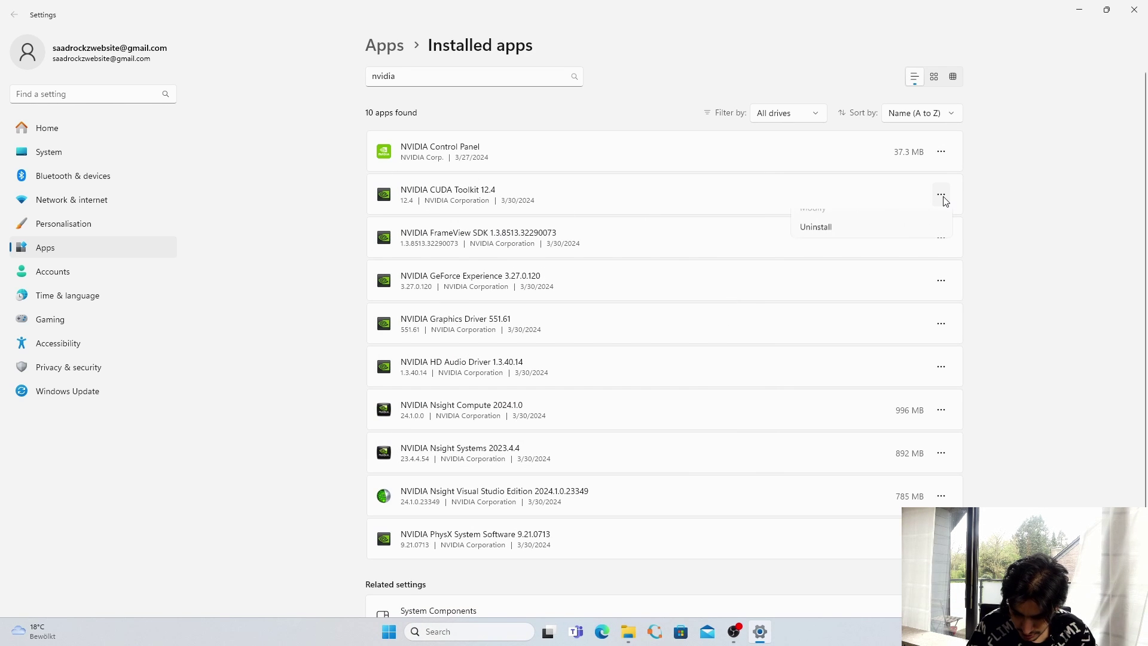
click(838, 240)
click(915, 259)
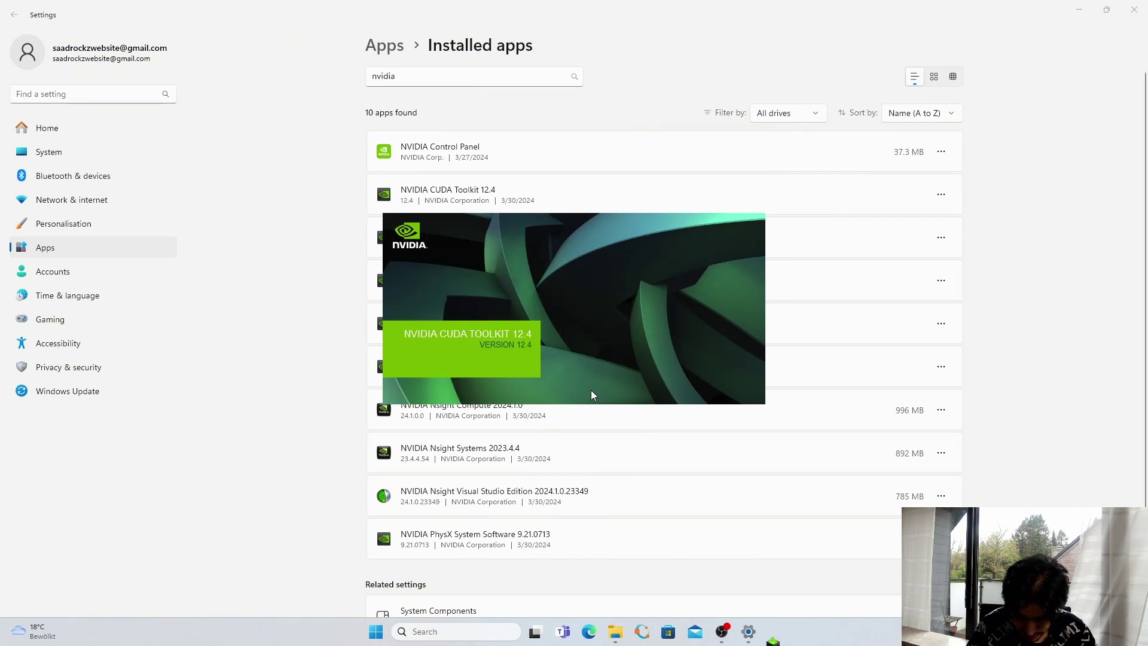
click(663, 423)
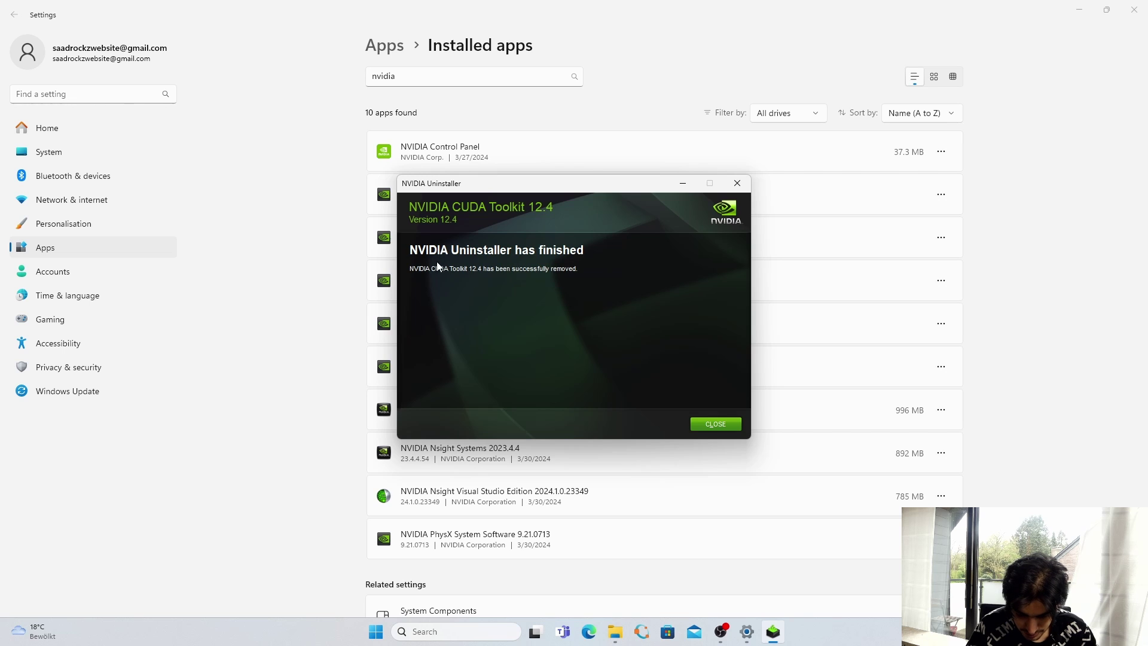
click(715, 424)
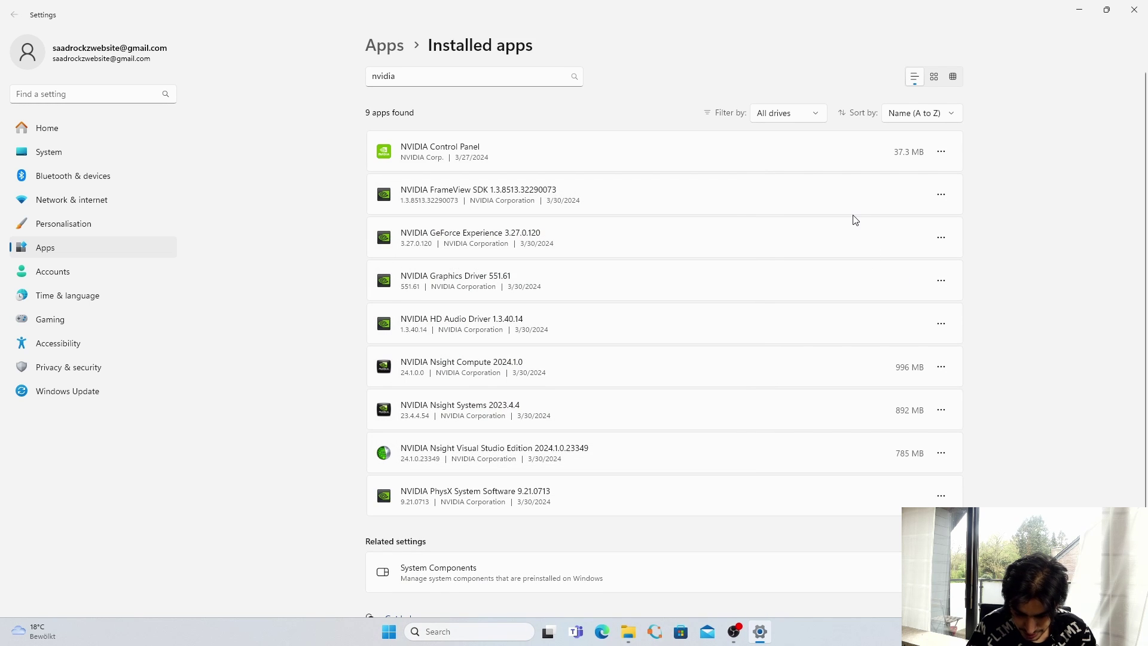
- Uninstall NVIDIA FrameView SDK through the NVIDIA Uninstaller
click(941, 194)
click(854, 244)
click(923, 260)
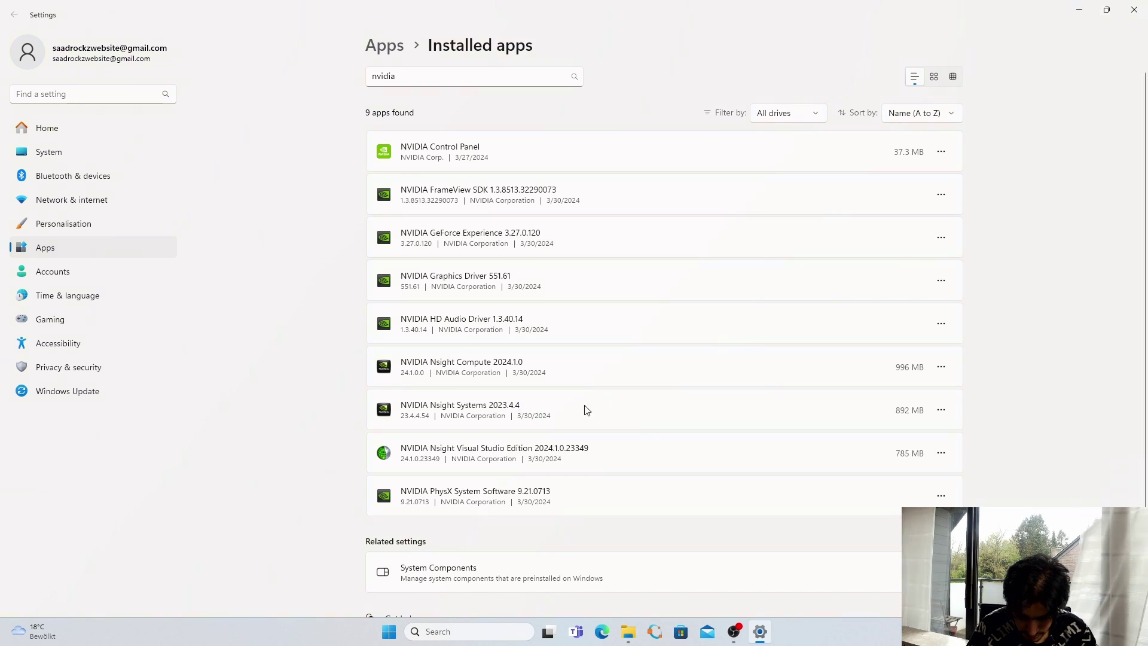
click(643, 421)
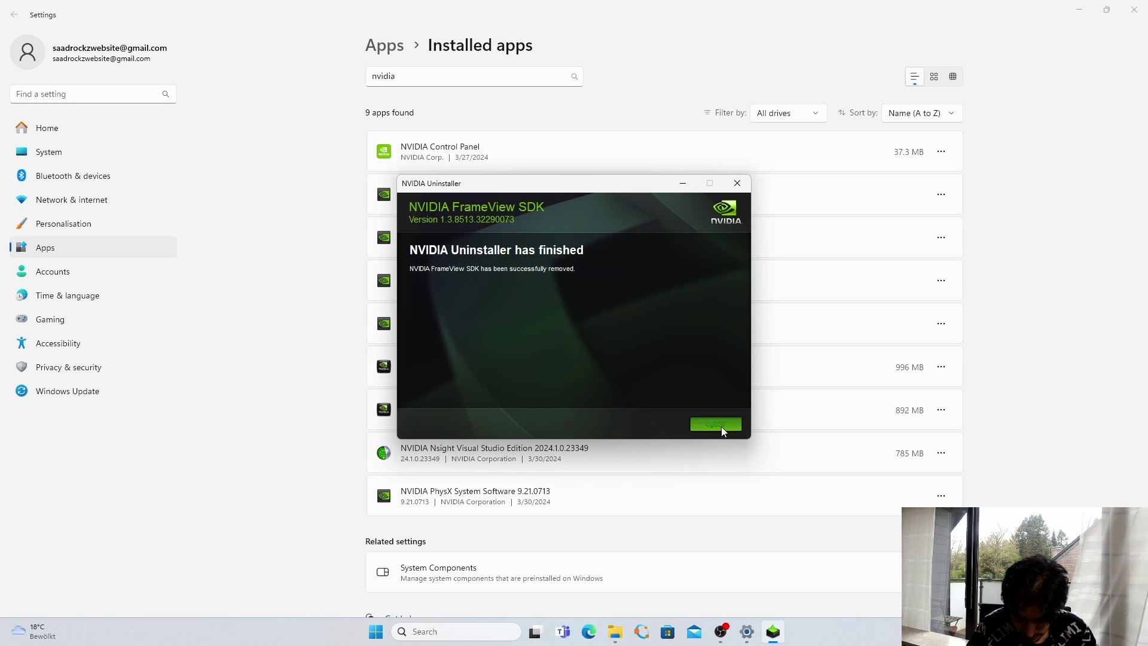
click(721, 417)
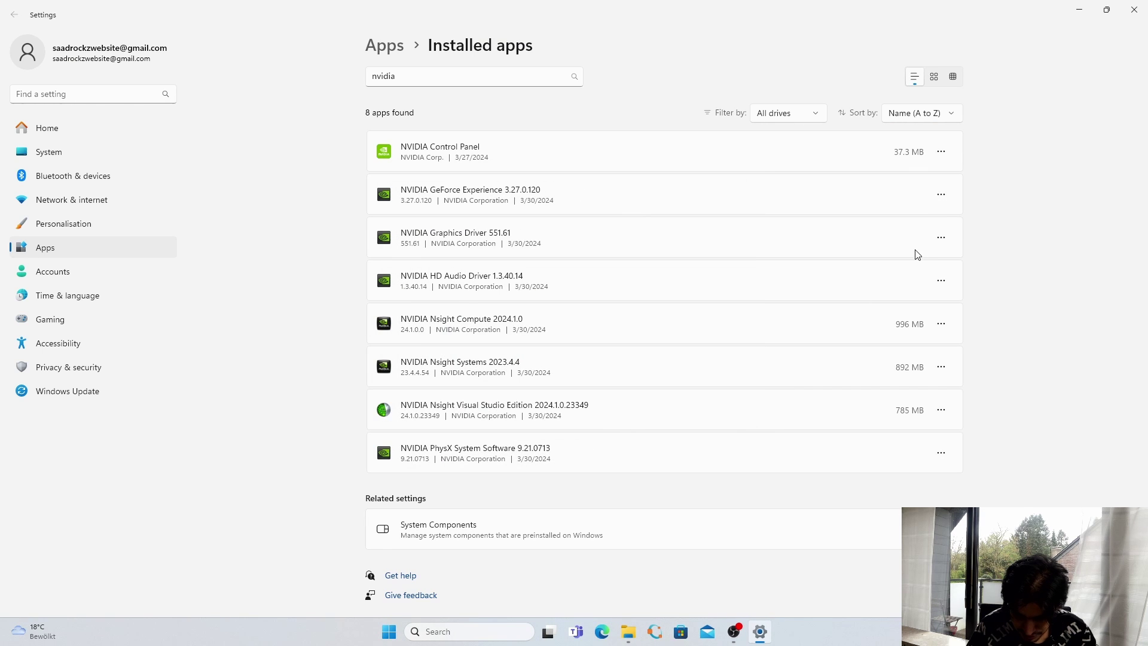
- Uninstall NVIDIA GeForce Experience through the NVIDIA Uninstaller
click(941, 194)
click(859, 235)
click(915, 259)
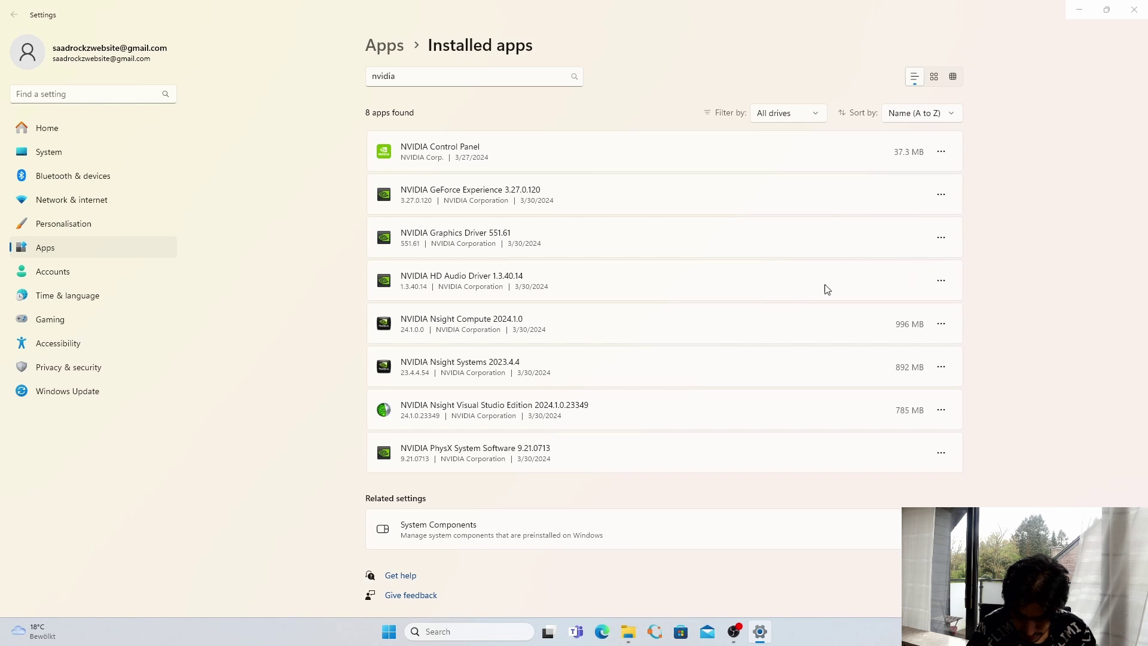
click(656, 422)
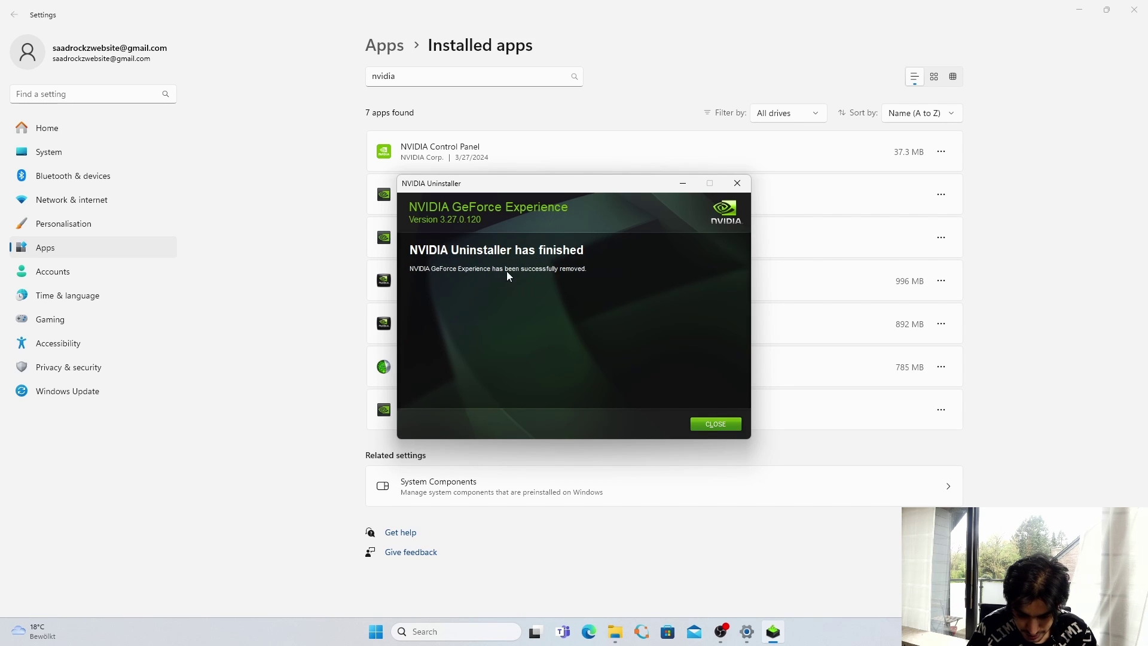
click(711, 426)
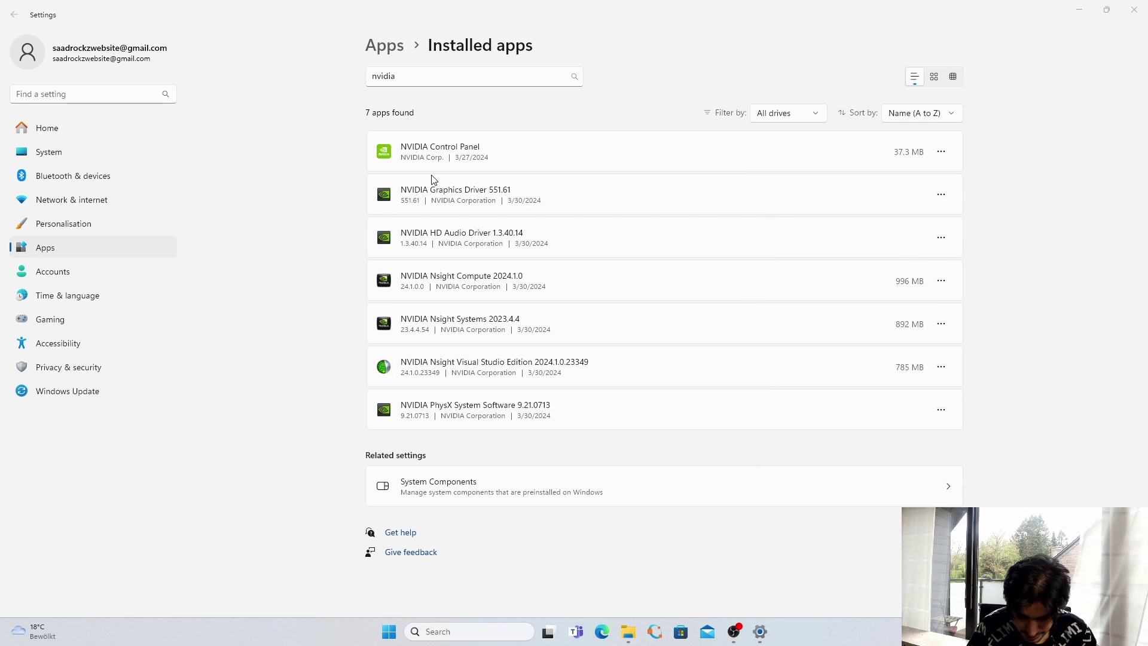
- Start uninstalling NVIDIA Graphics Driver 551.61 and approve its removal
click(943, 193)
click(853, 239)
click(906, 267)
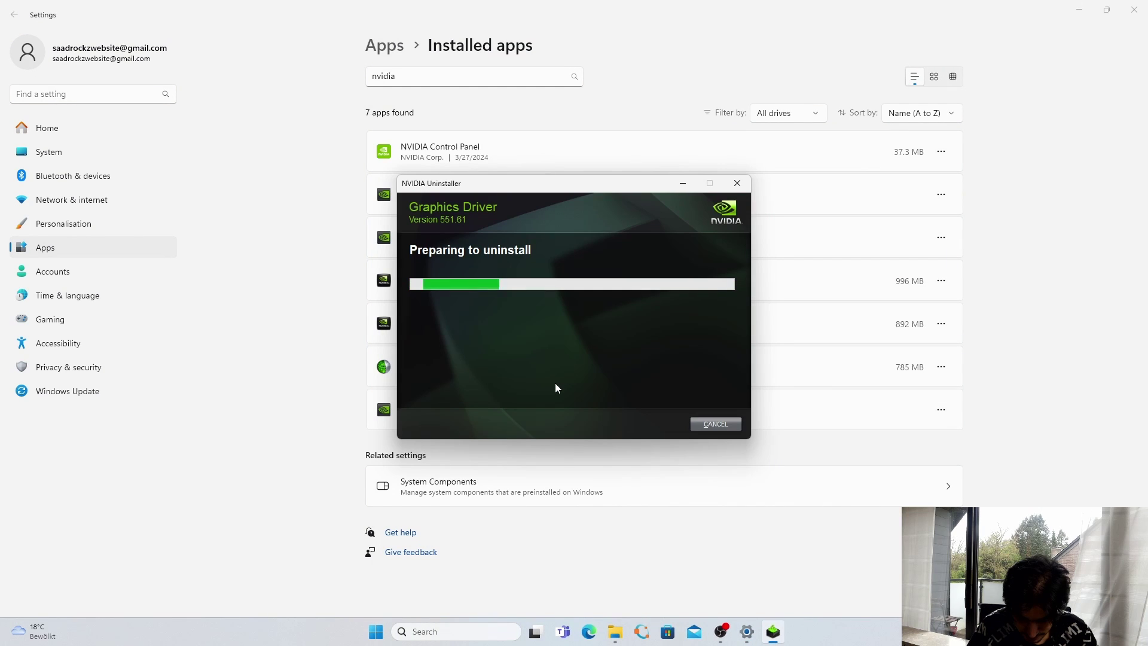
click(646, 428)
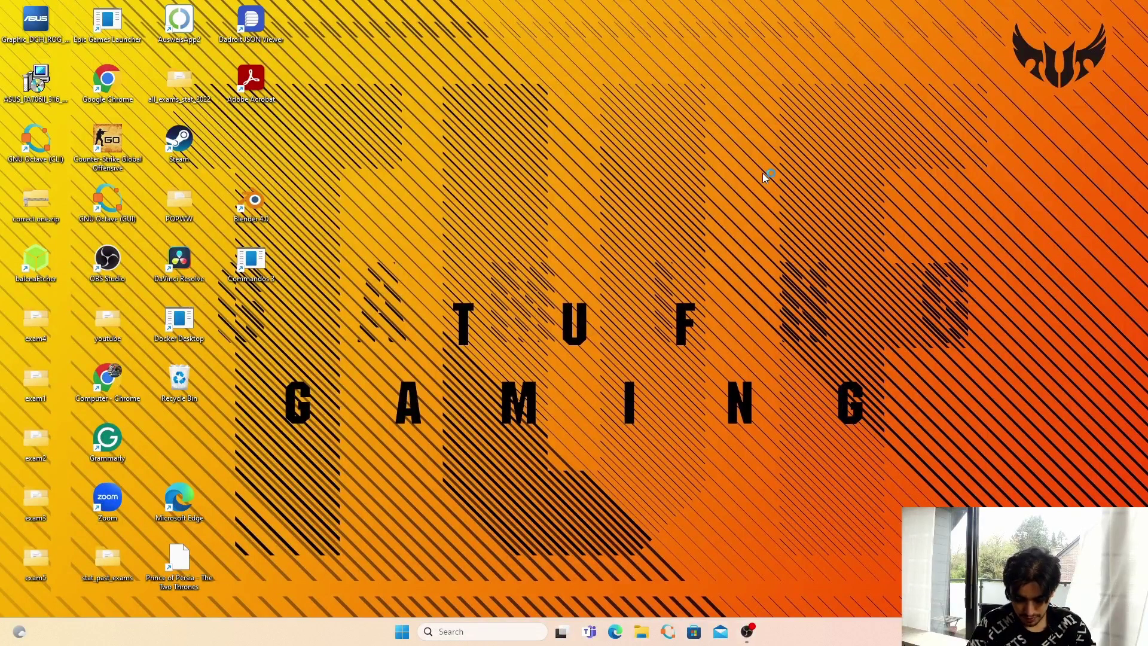
- Reopen Add or remove programs and filter by 'nvidia', now showing 5 apps
key(super)
text(s)
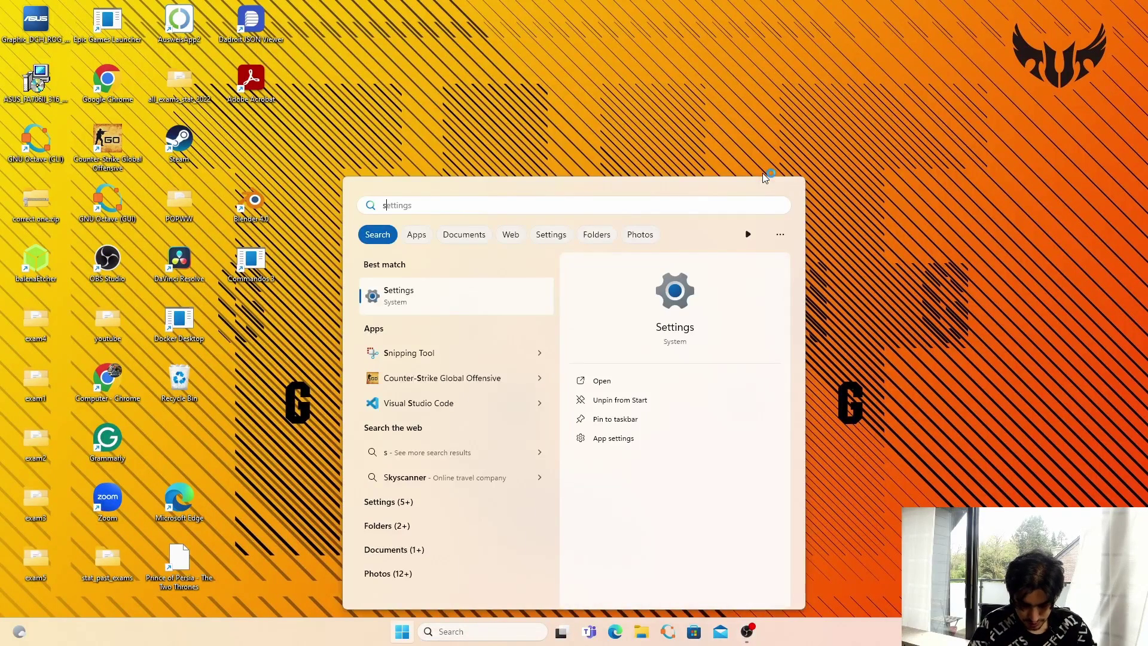
key(BackSpace)
text(add)
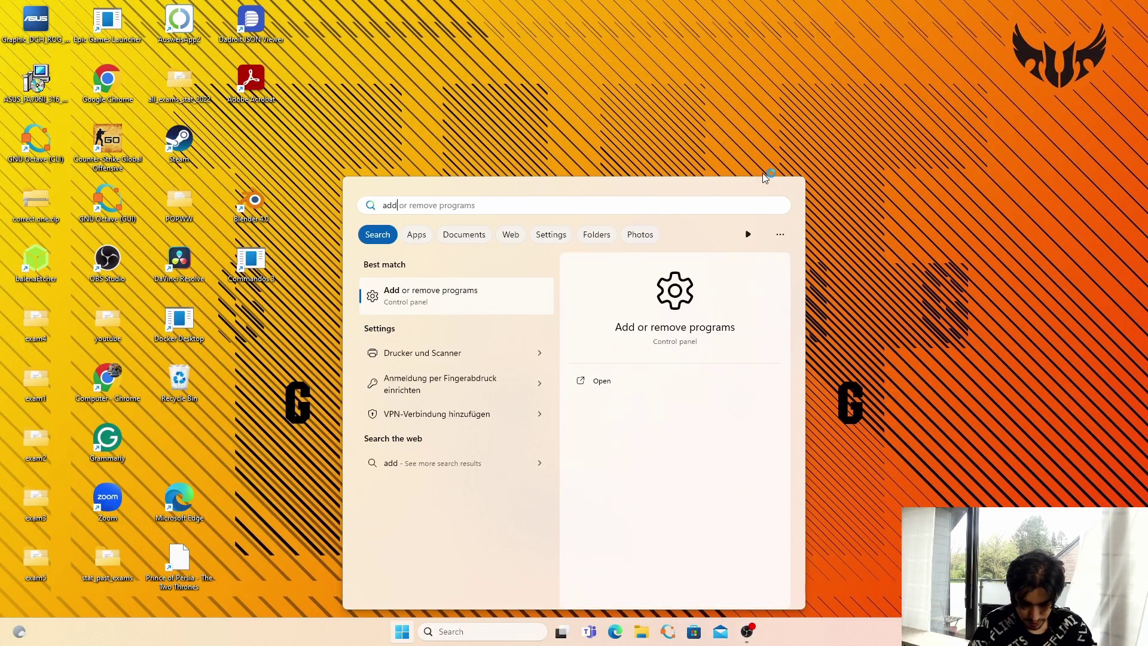
key(Return)
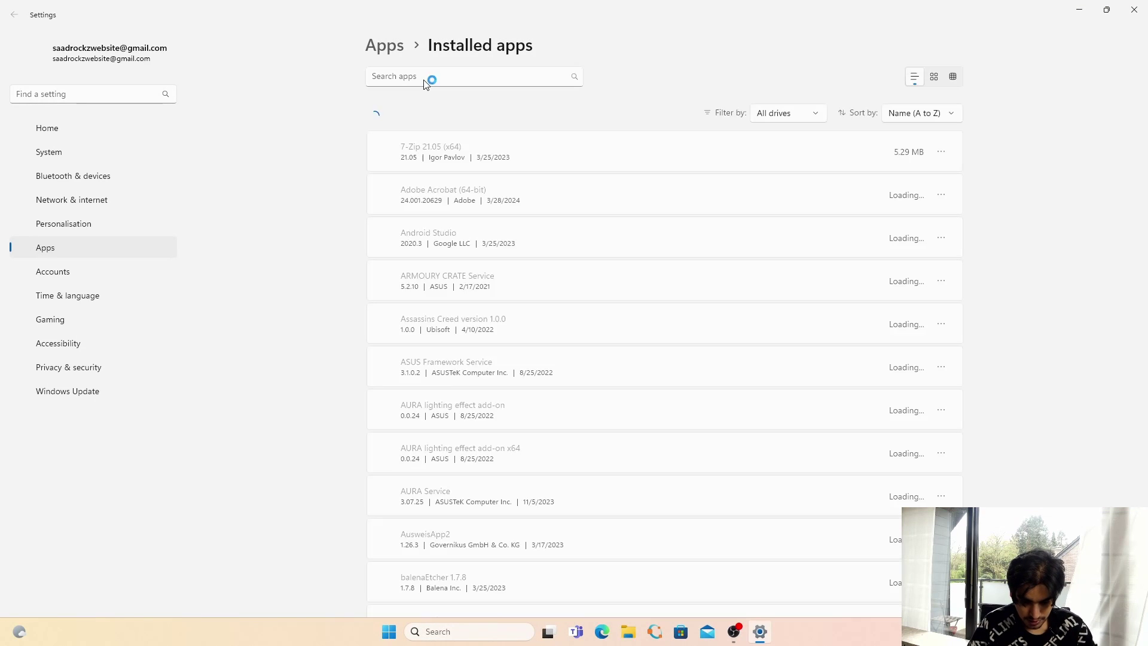
click(424, 84)
text(nvidia)
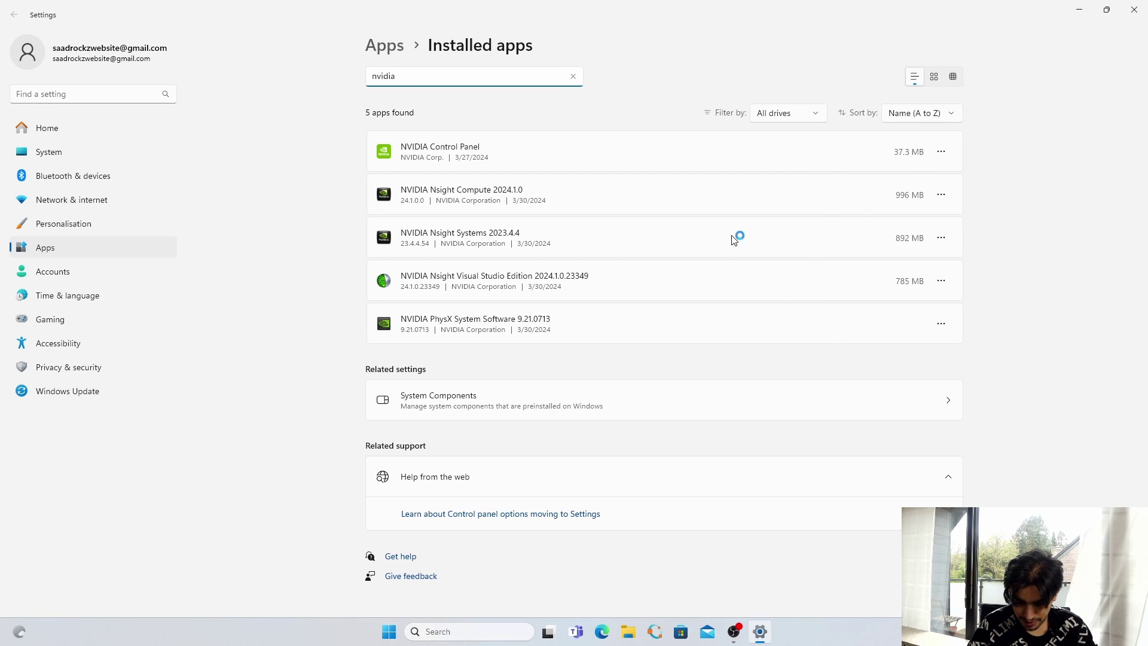
- Uninstall NVIDIA Nsight Compute, Nsight Systems and Nsight Visual Studio Edition
click(941, 194)
click(911, 239)
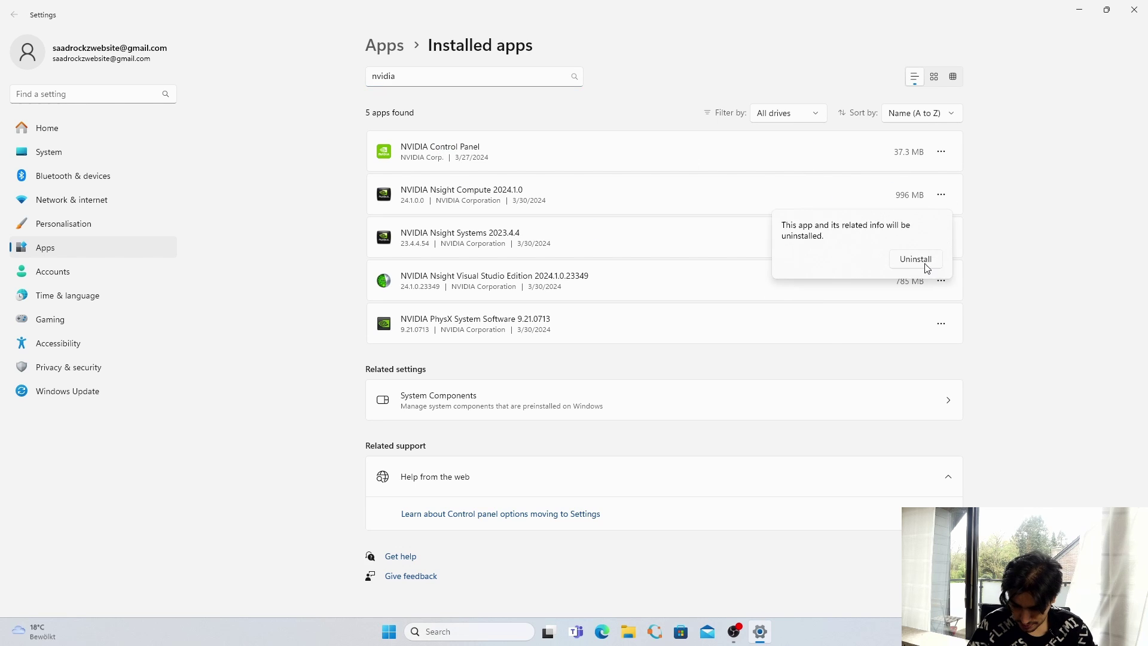
click(918, 265)
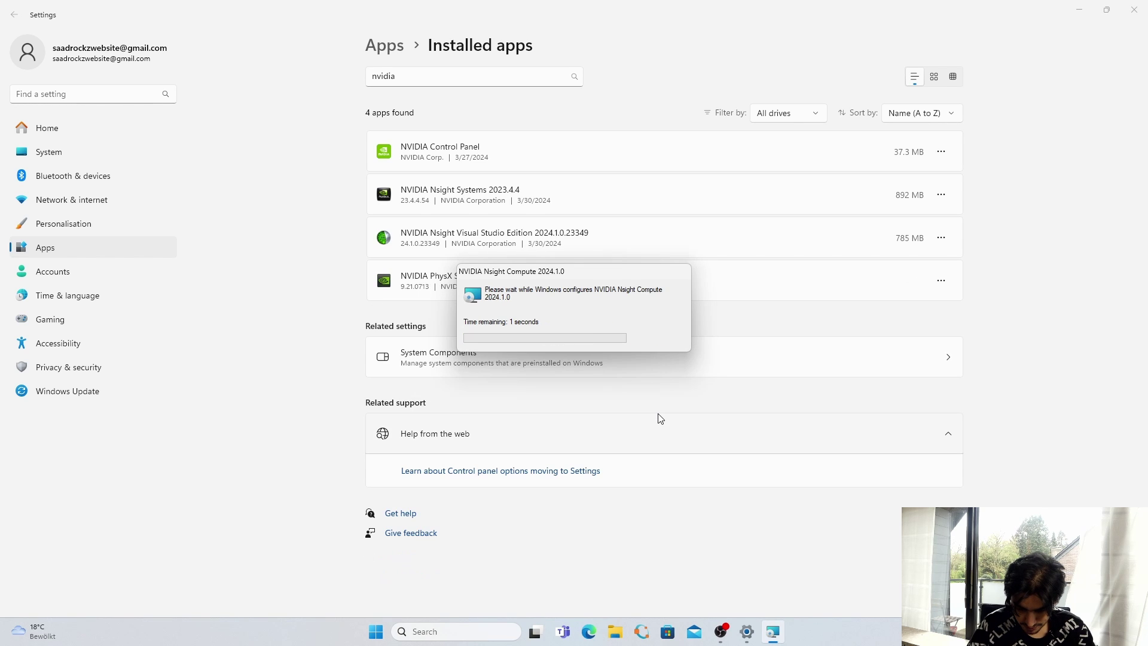
click(941, 197)
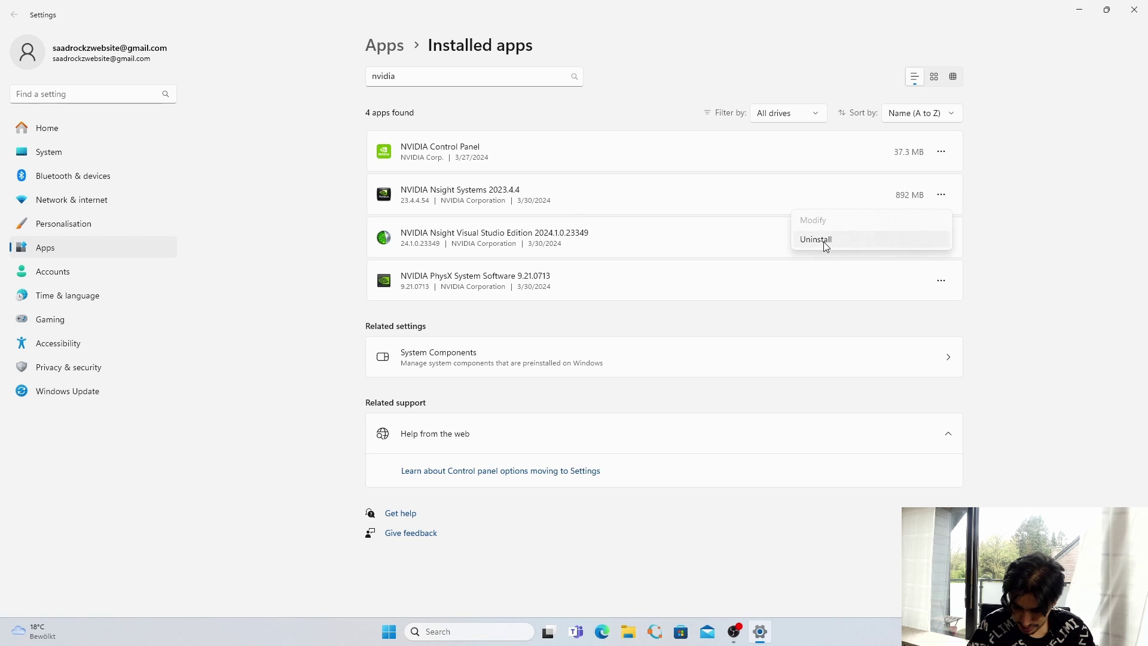
click(823, 240)
click(898, 263)
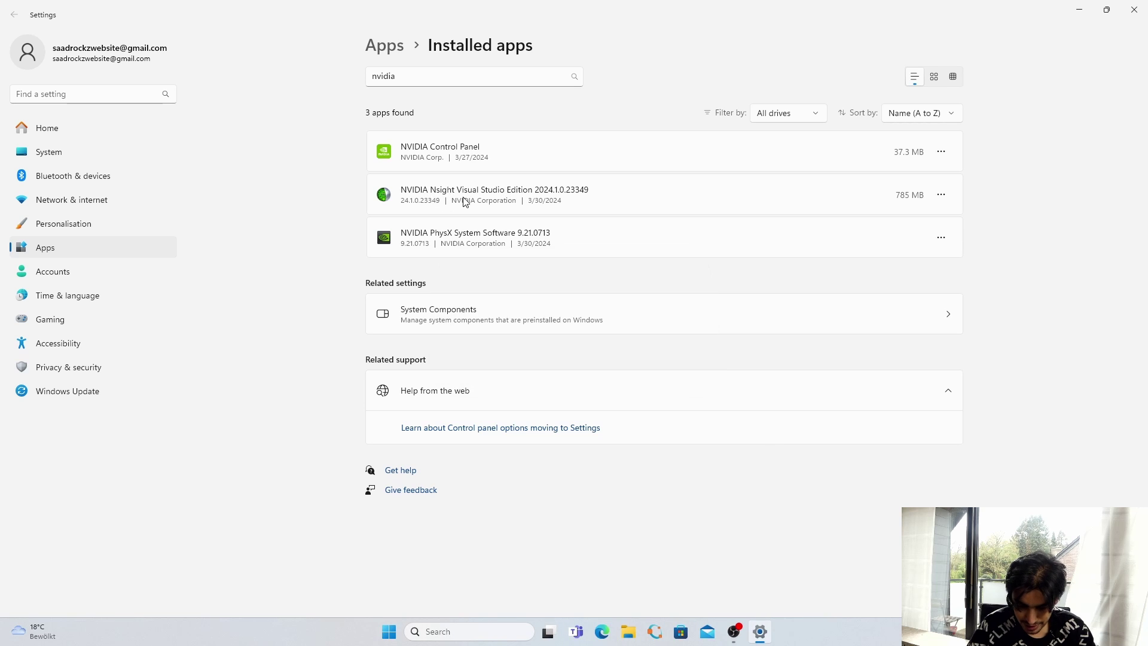
click(940, 194)
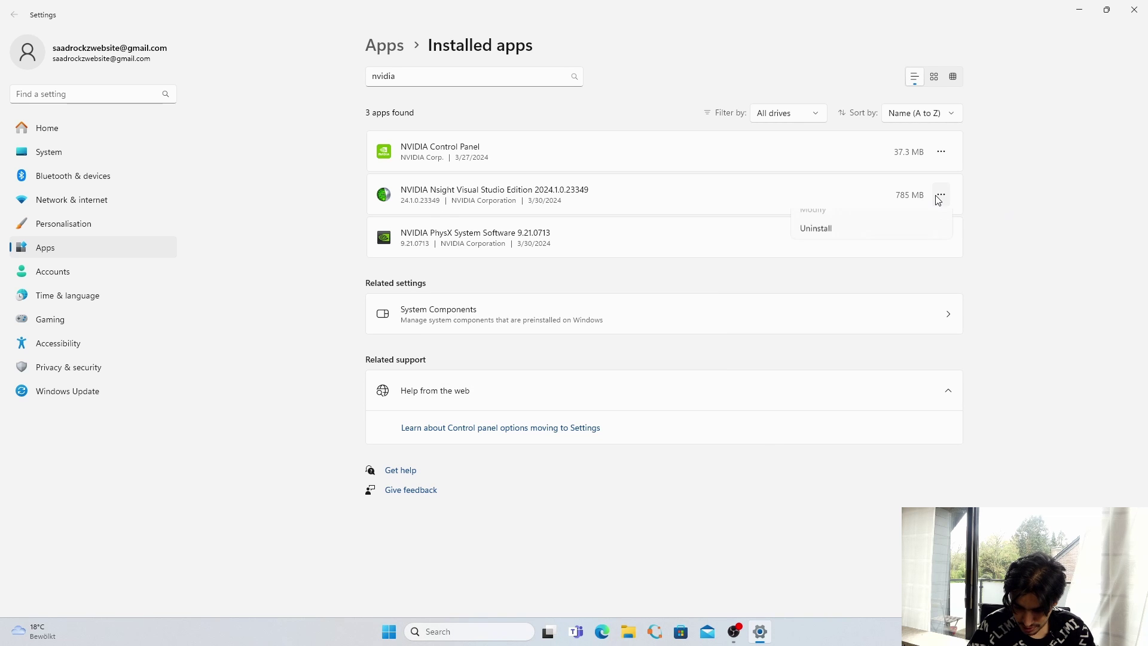
click(853, 238)
click(921, 260)
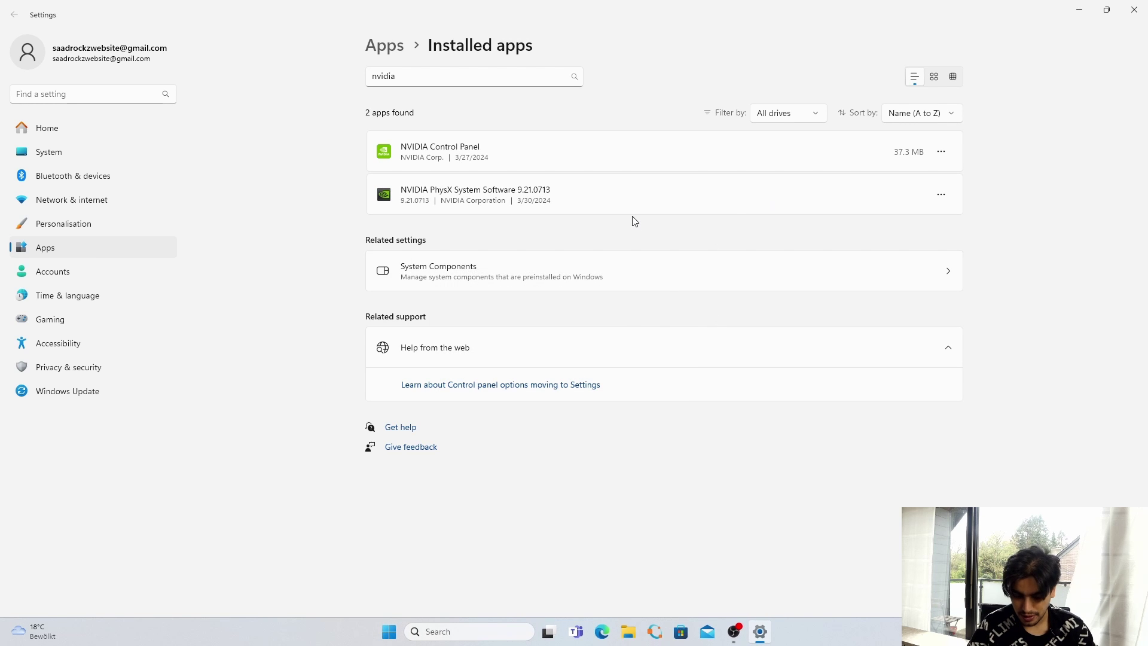
- Uninstall PhysX System Software 9.21.0713, leaving only NVIDIA Control Panel
click(940, 194)
click(858, 239)
click(920, 259)
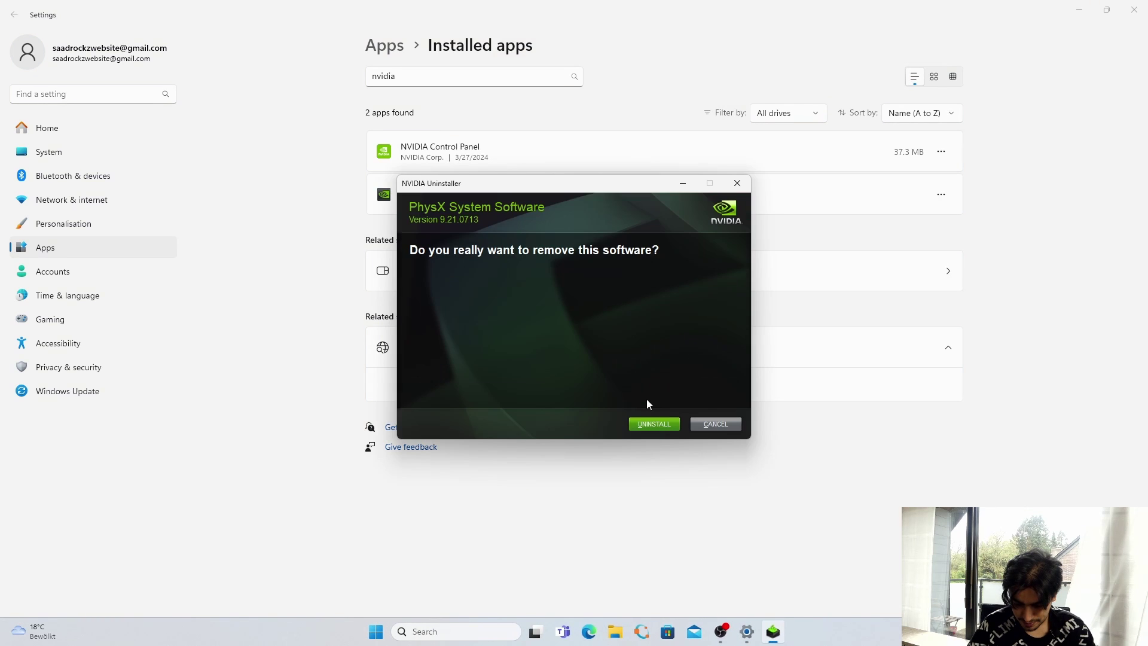
click(654, 424)
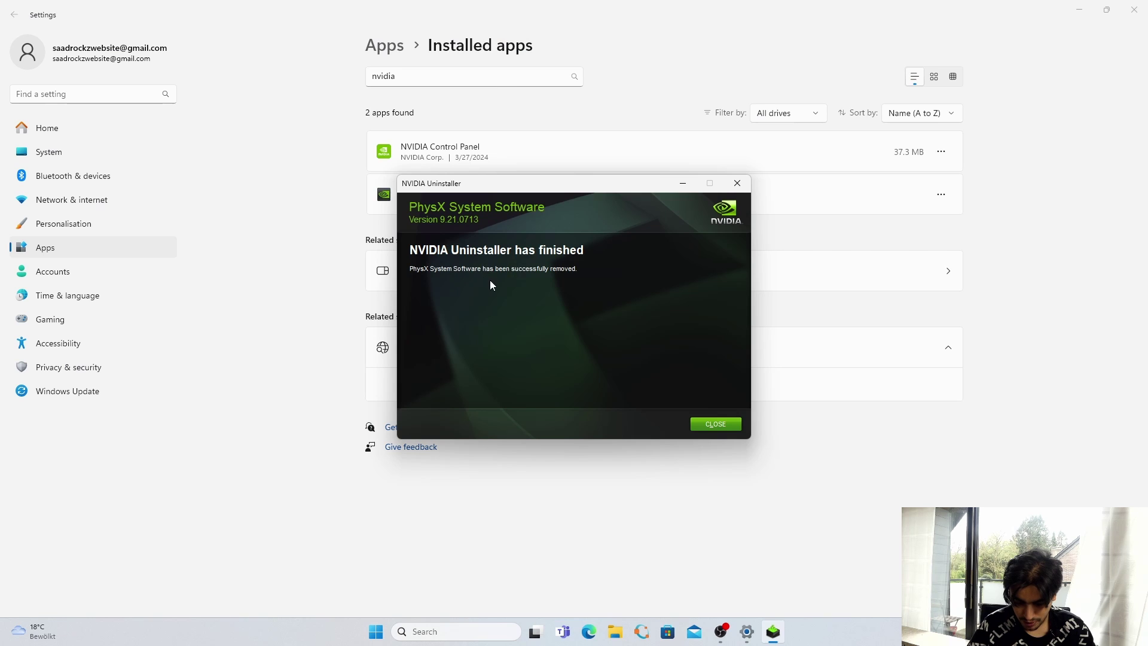
click(714, 426)
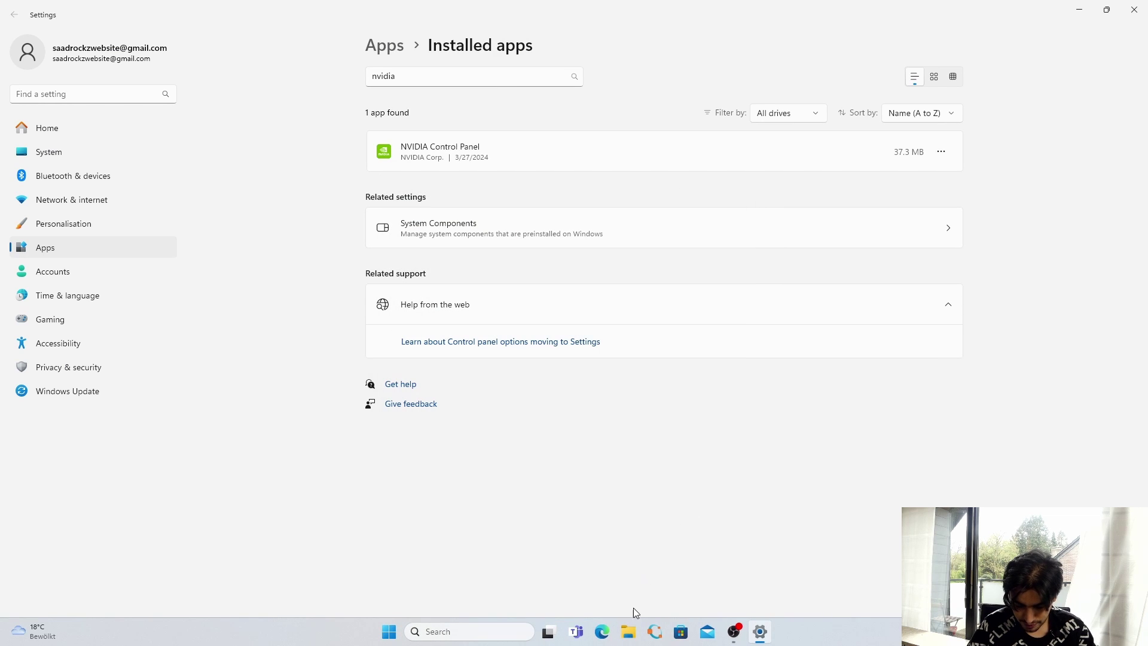
click(629, 632)
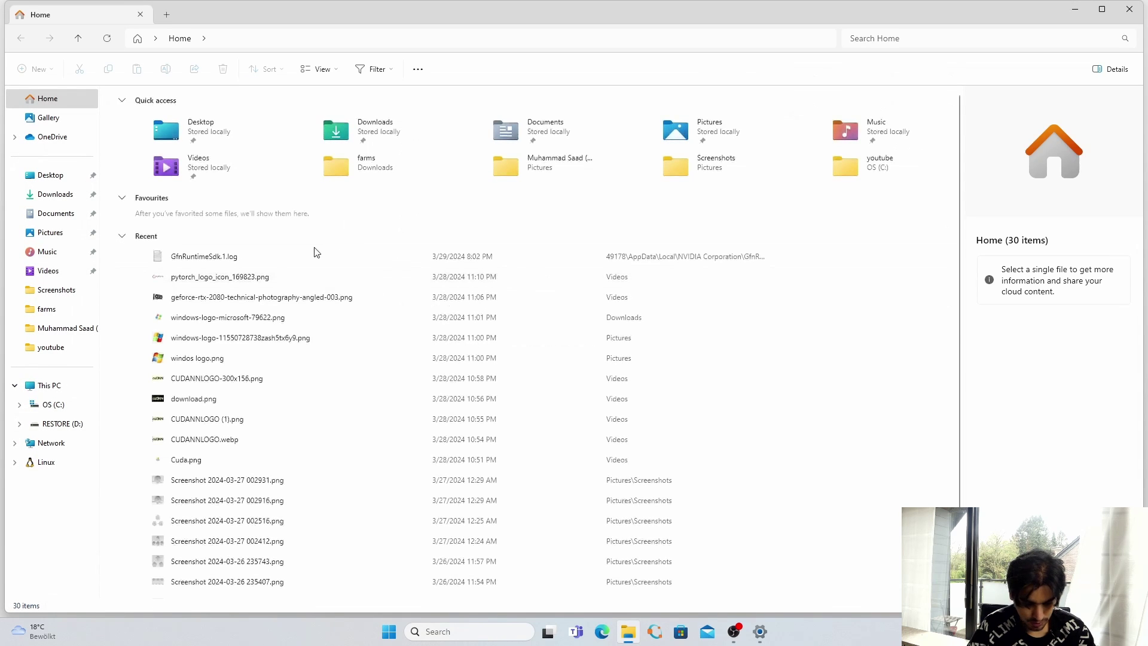
- Delete the NVIDIA Corporation folder from C:\Program Files (x86) with administrator permission
click(49, 385)
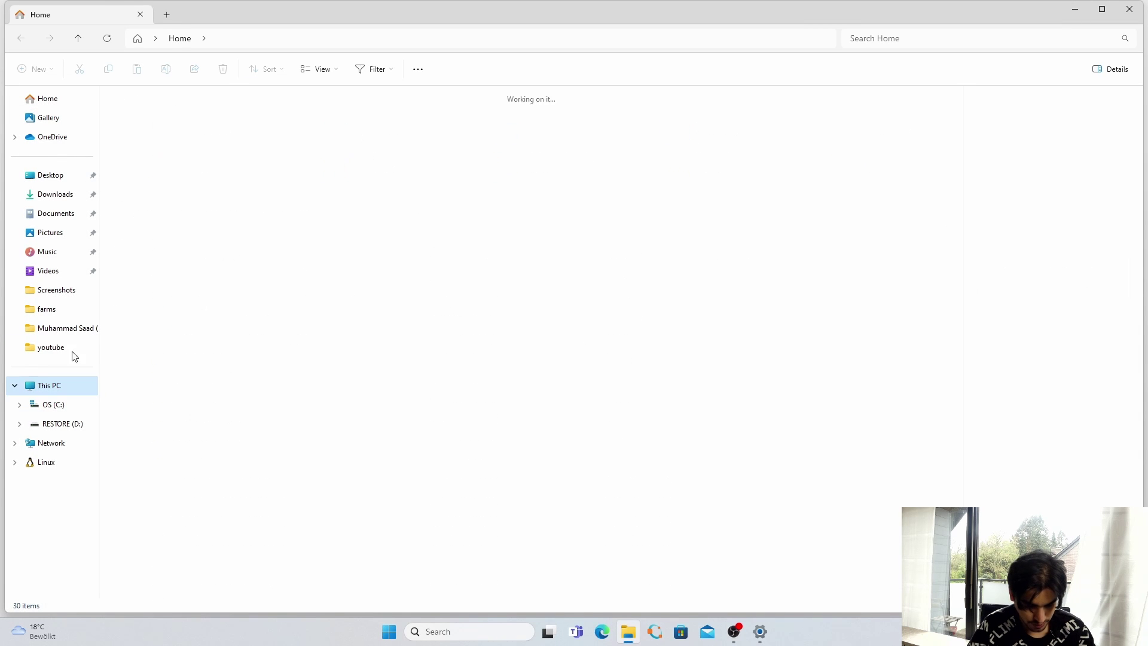
double_click(183, 112)
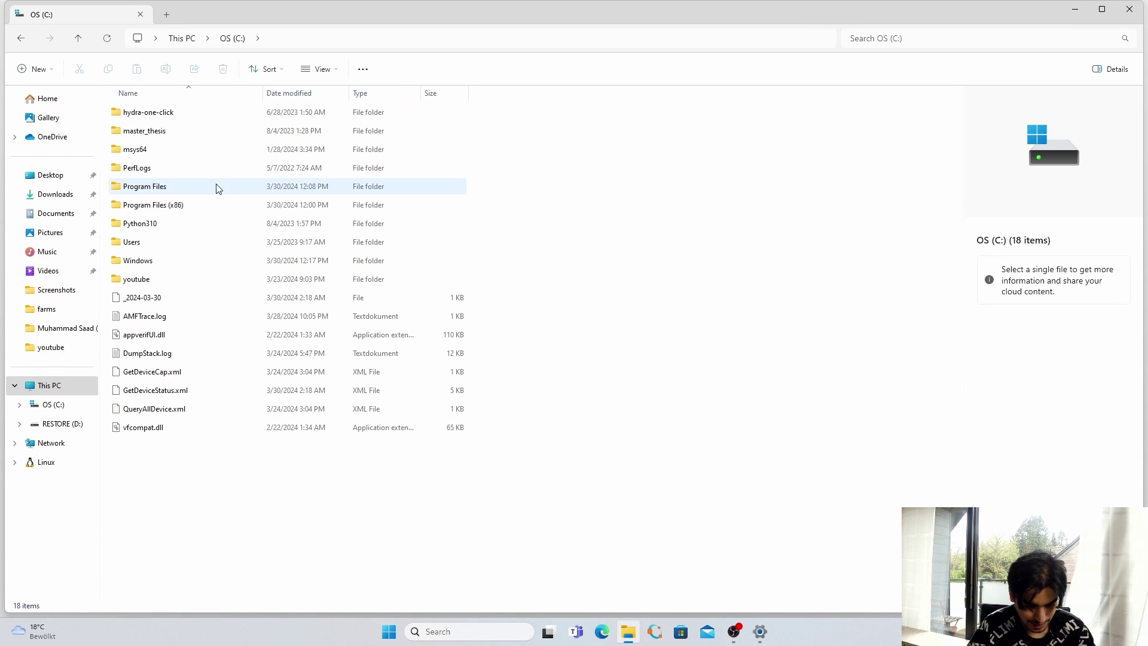
double_click(187, 204)
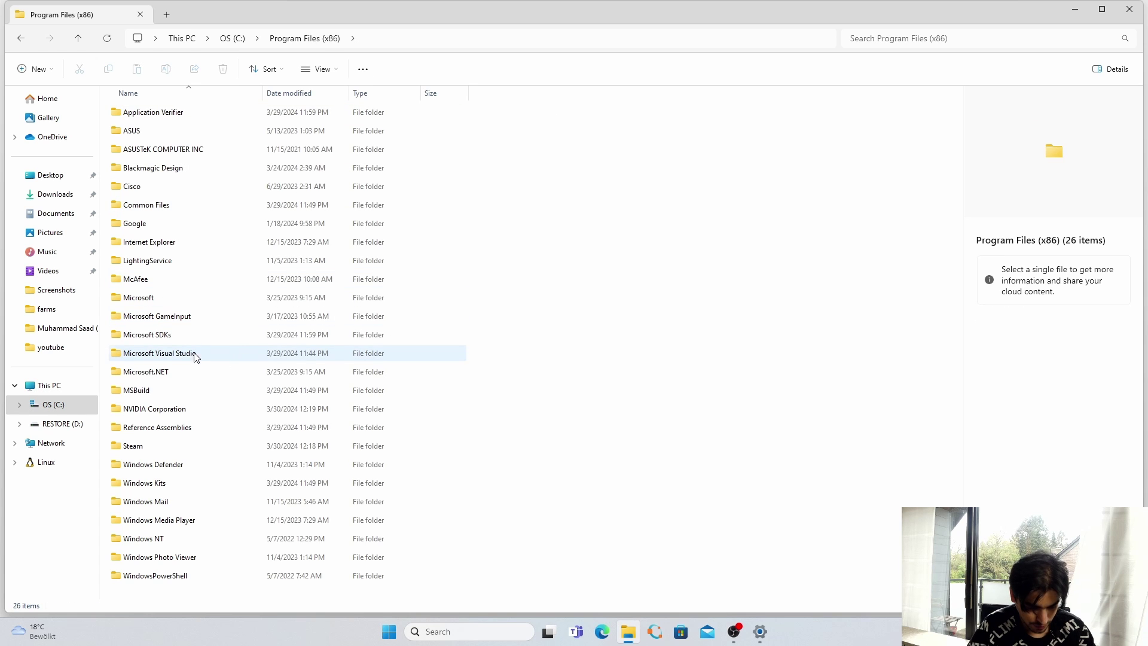
click(174, 412)
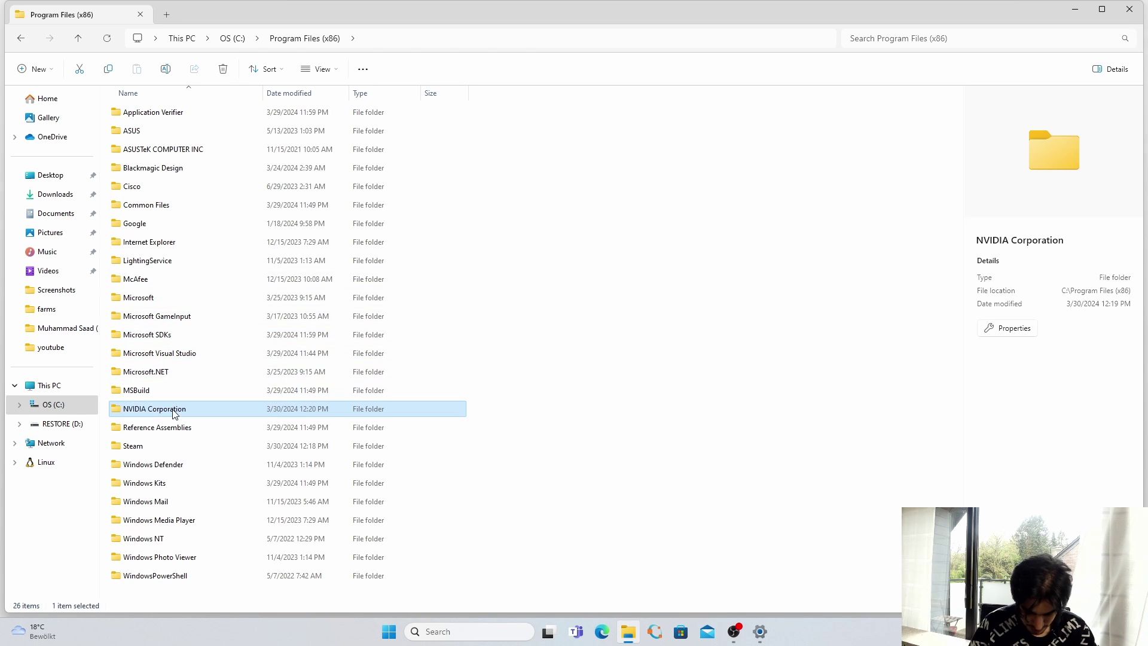
key(Delete)
click(245, 233)
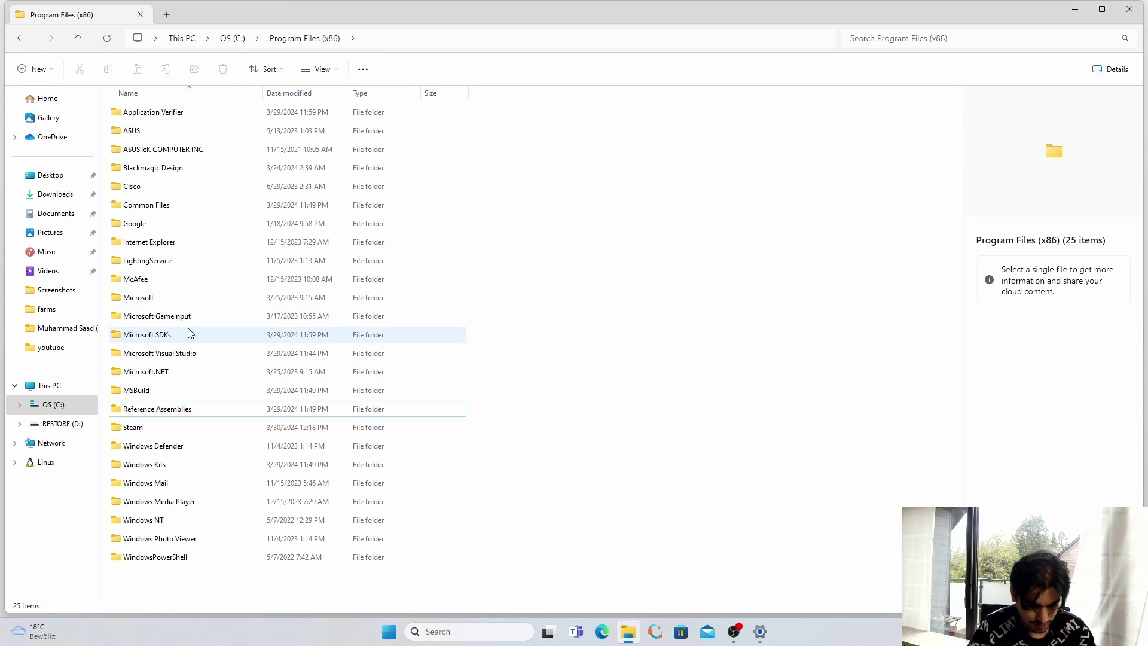
- Permanently delete NVIDIA, NVIDIA Corporation and NVIDIA GPU Computing Toolkit from C:\Program Files
click(78, 38)
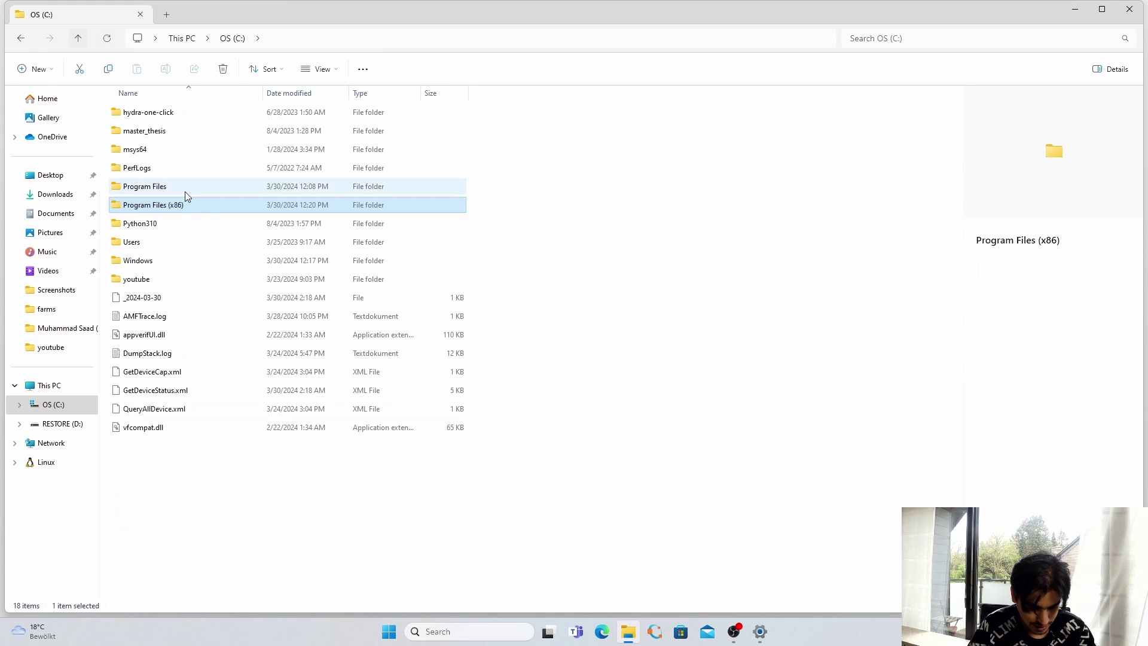
double_click(141, 188)
scroll(276, 299, down, 4)
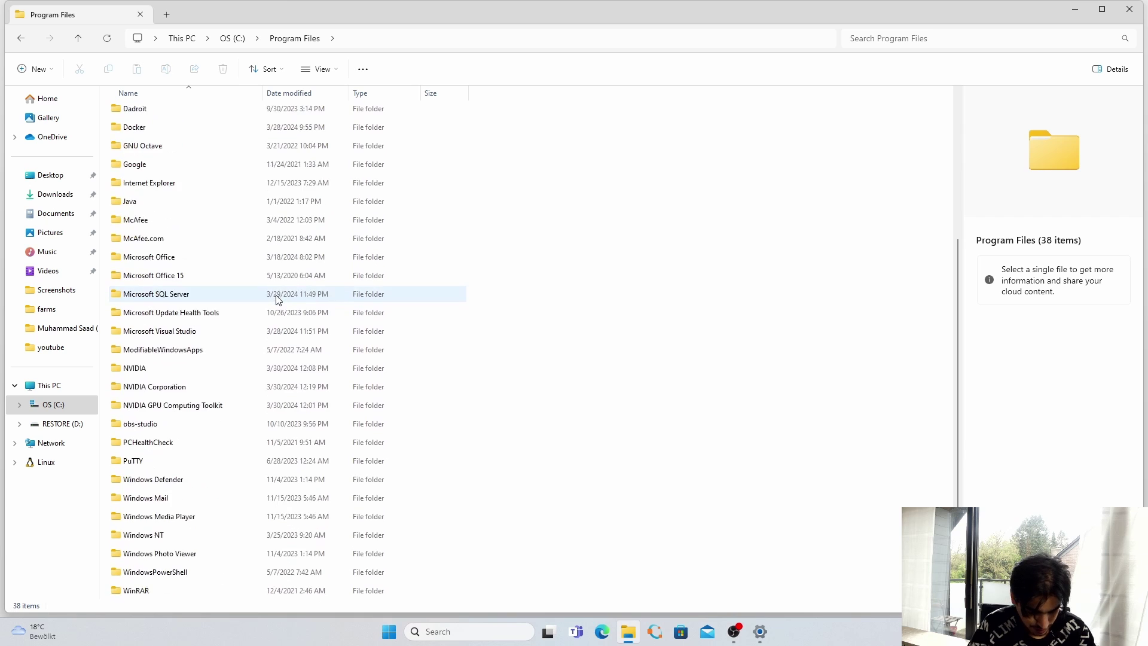
click(145, 370)
ctrl+click(150, 388)
ctrl+click(153, 407)
key(shift+Delete)
key(Return)
click(515, 239)
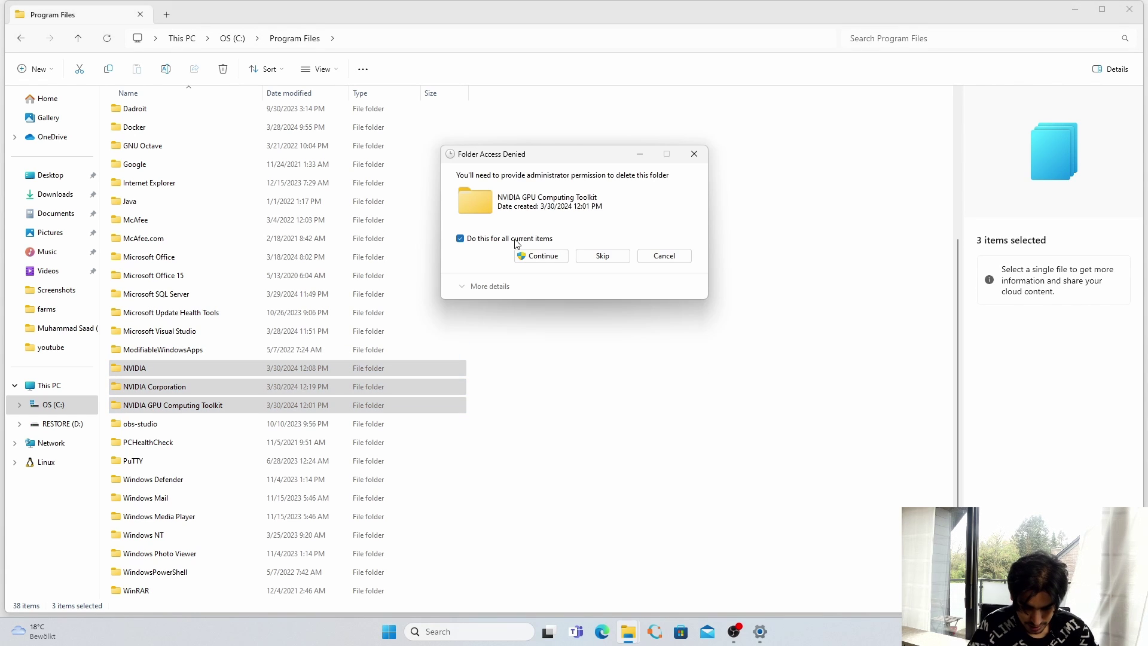
key(Return)
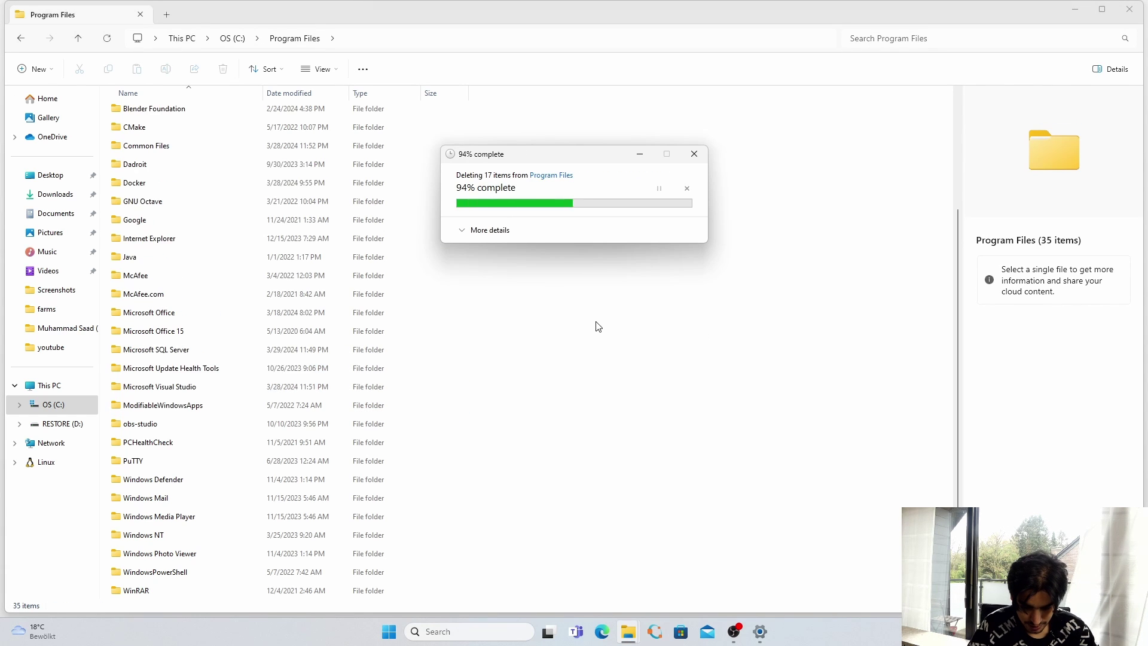
- Permanently delete the NVIDIA and NVIDIA Corporation folders from C:\ProgramData
click(367, 45)
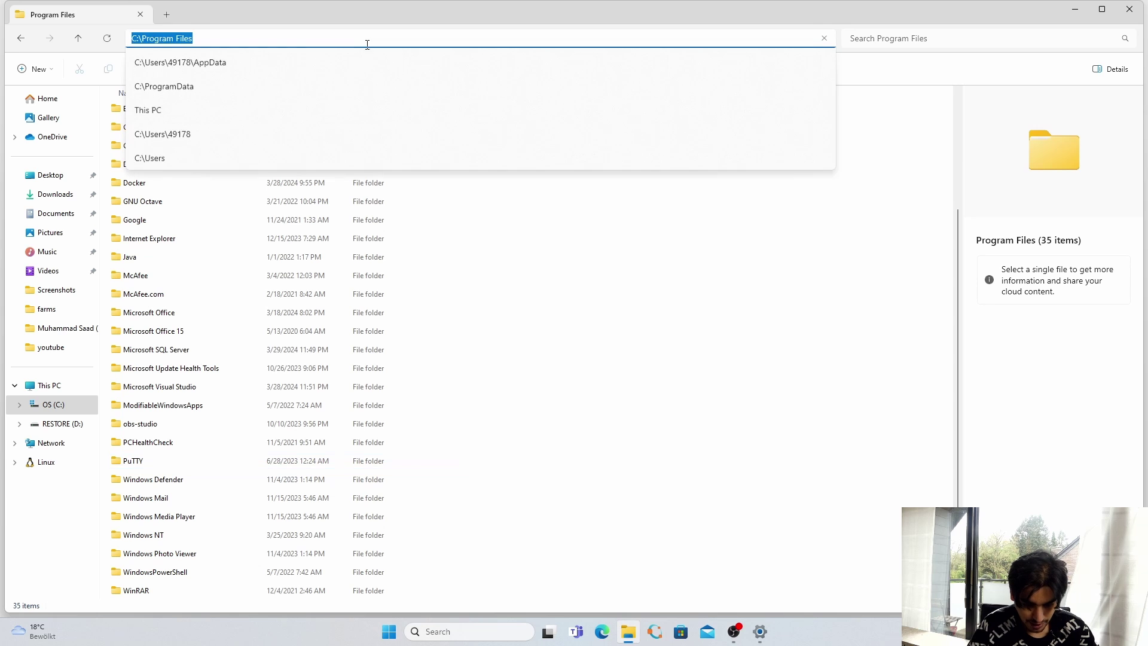
key(Down)
key(Down)
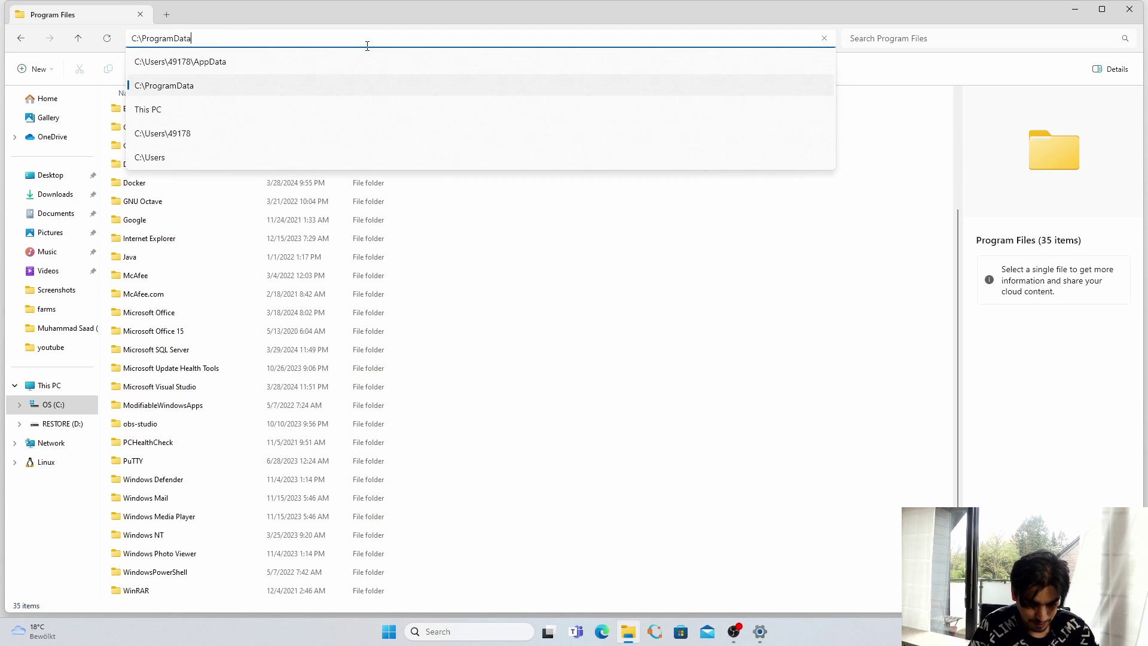
key(Return)
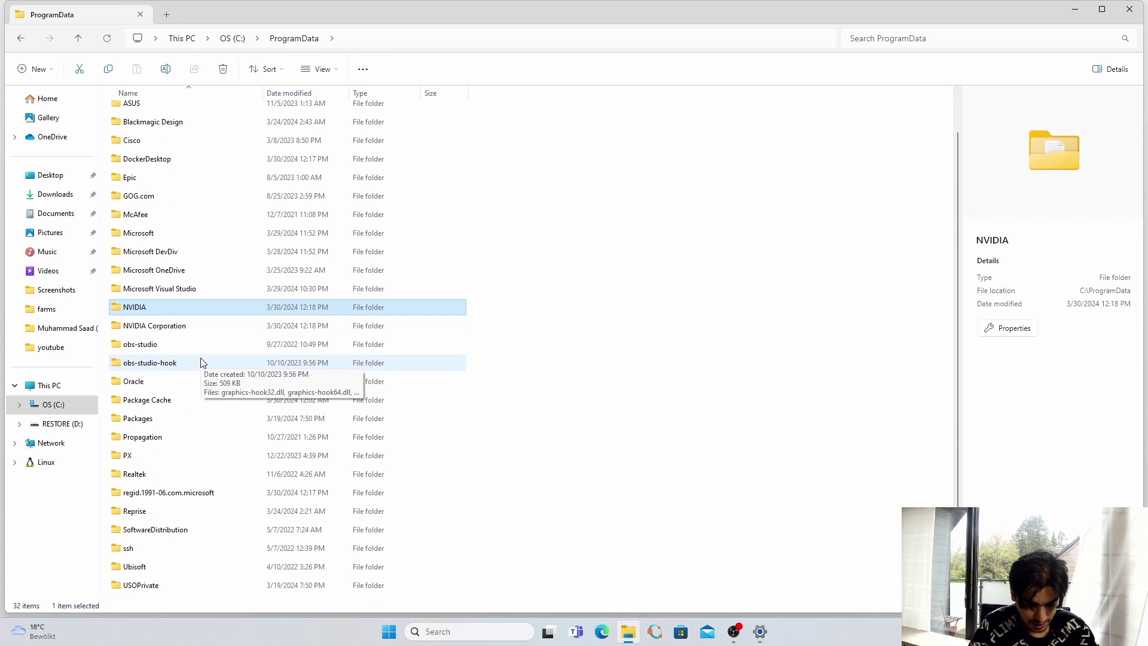
ctrl+click(160, 328)
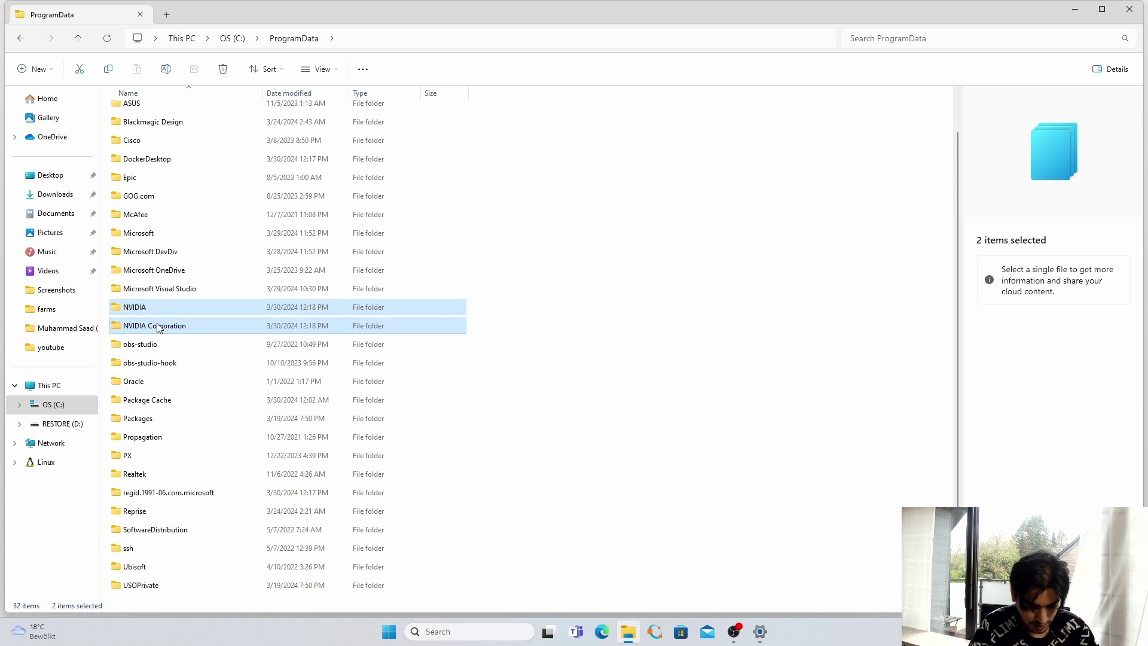
key(shift+Delete)
key(Return)
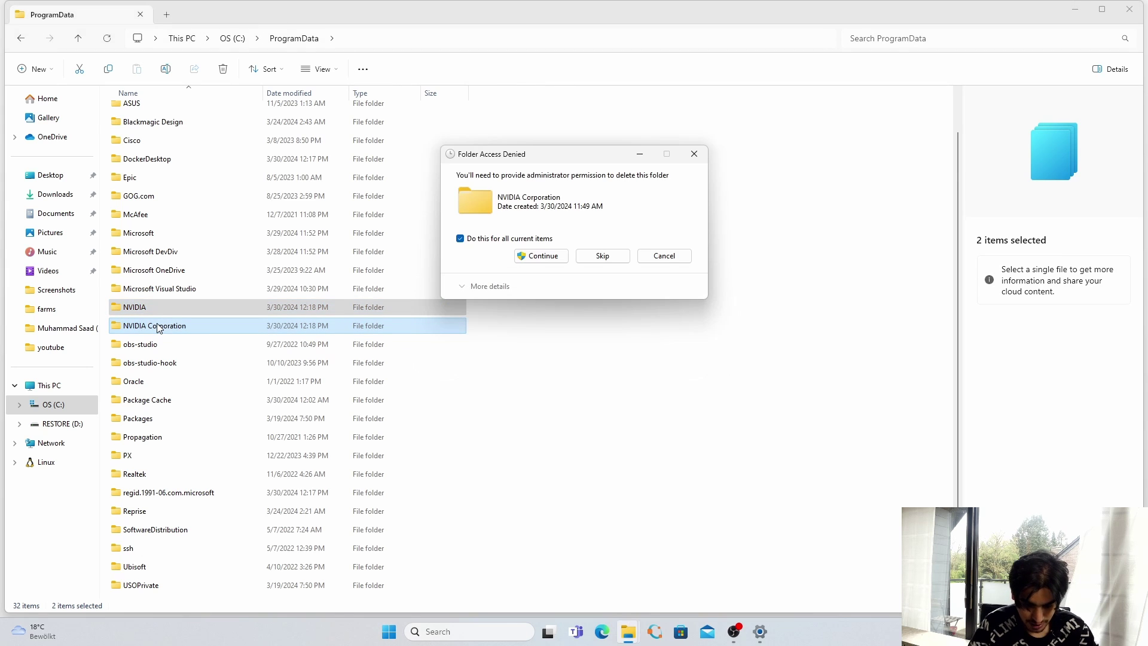
click(539, 264)
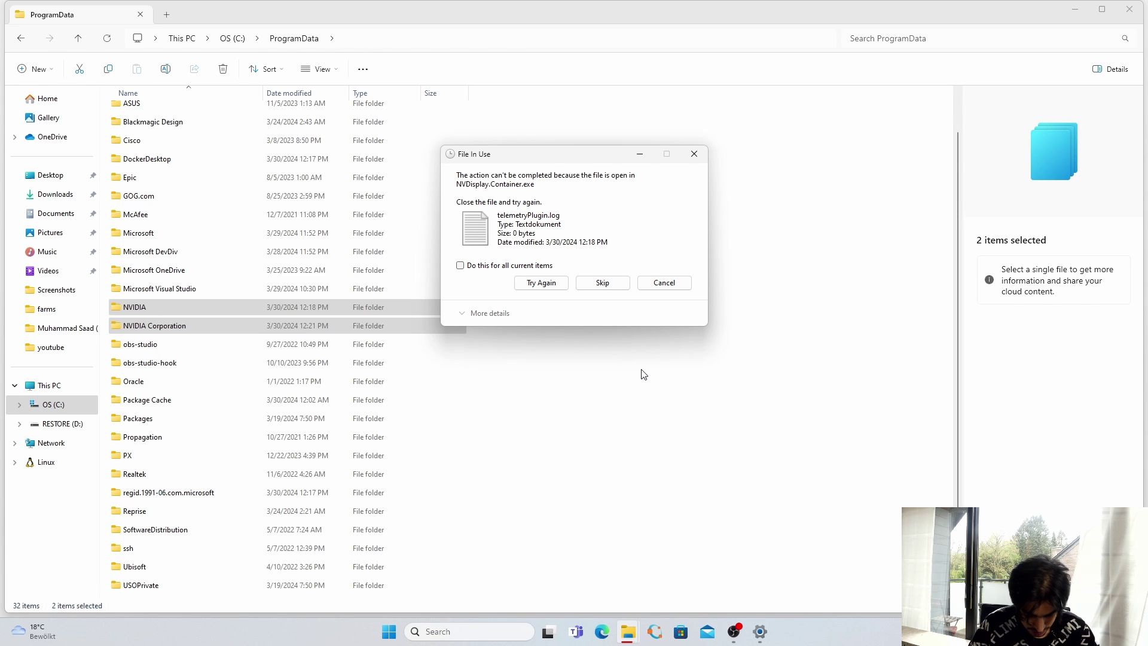
- End the NVIDIA Container process in Task Manager and retry deleting the locked folder
key(super)
text(task manager)
key(Return)
click(852, 253)
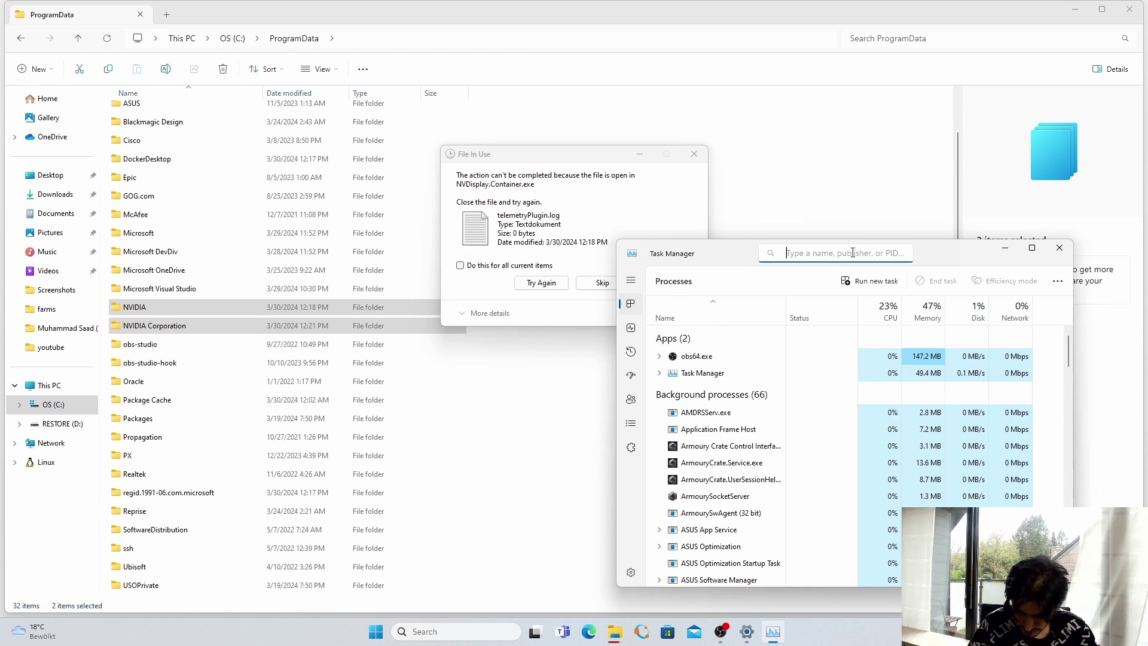
text(nvidia)
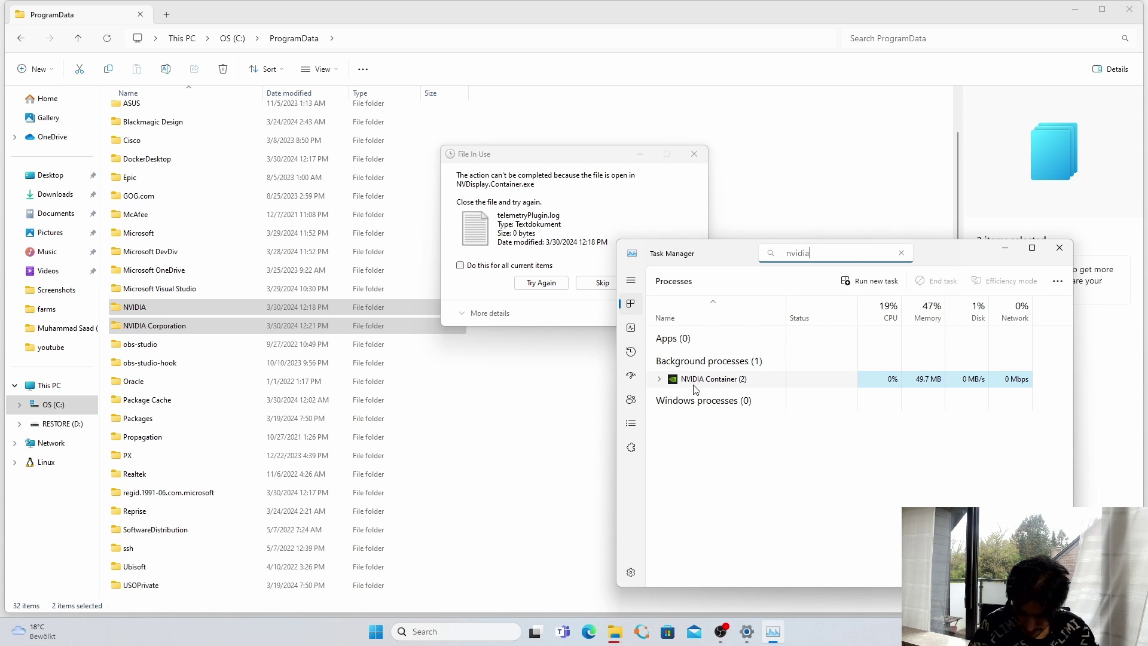
right_click(735, 386)
click(849, 417)
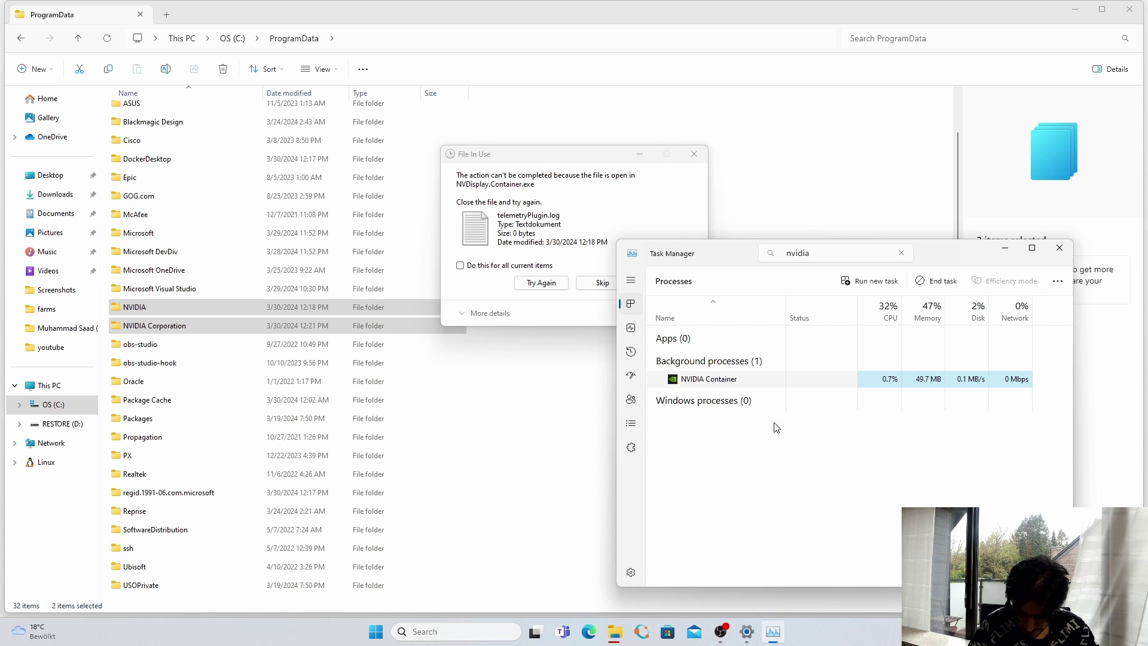
click(541, 282)
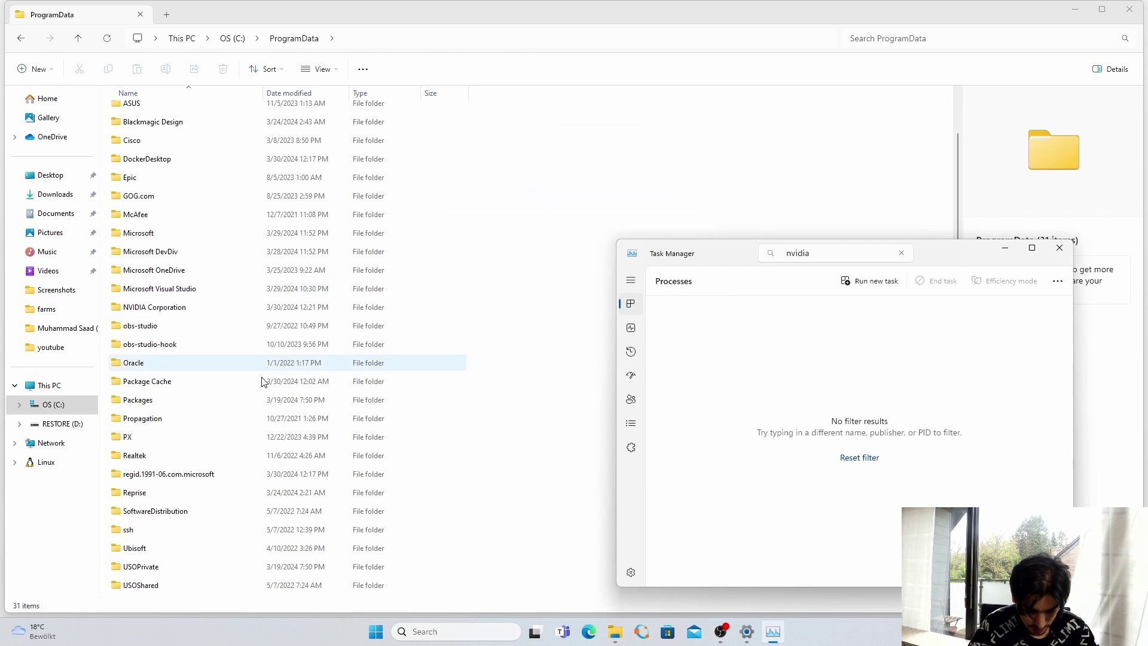
click(171, 302)
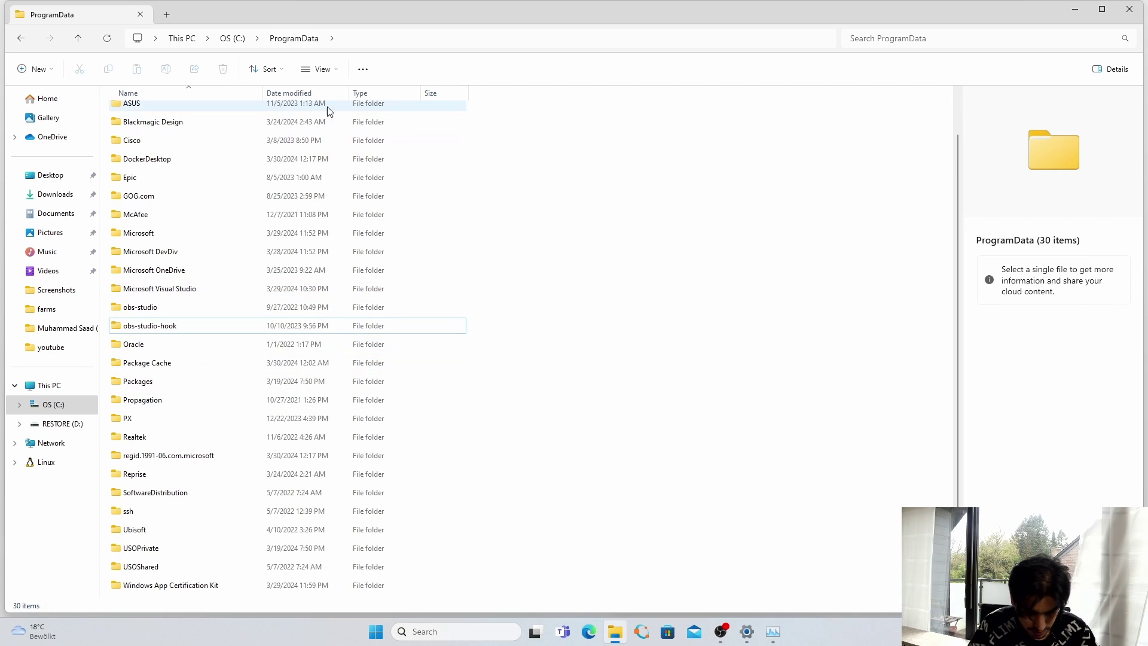
click(380, 43)
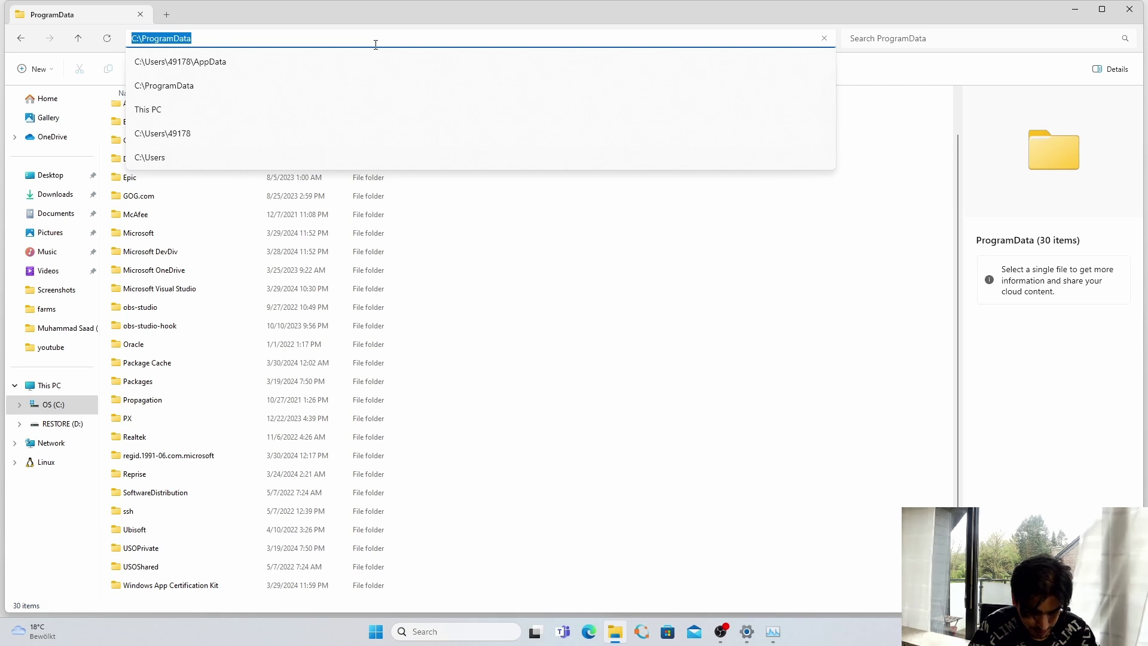
- Browse AppData's Roaming folder to check for leftover NVIDIA folders
key(Escape)
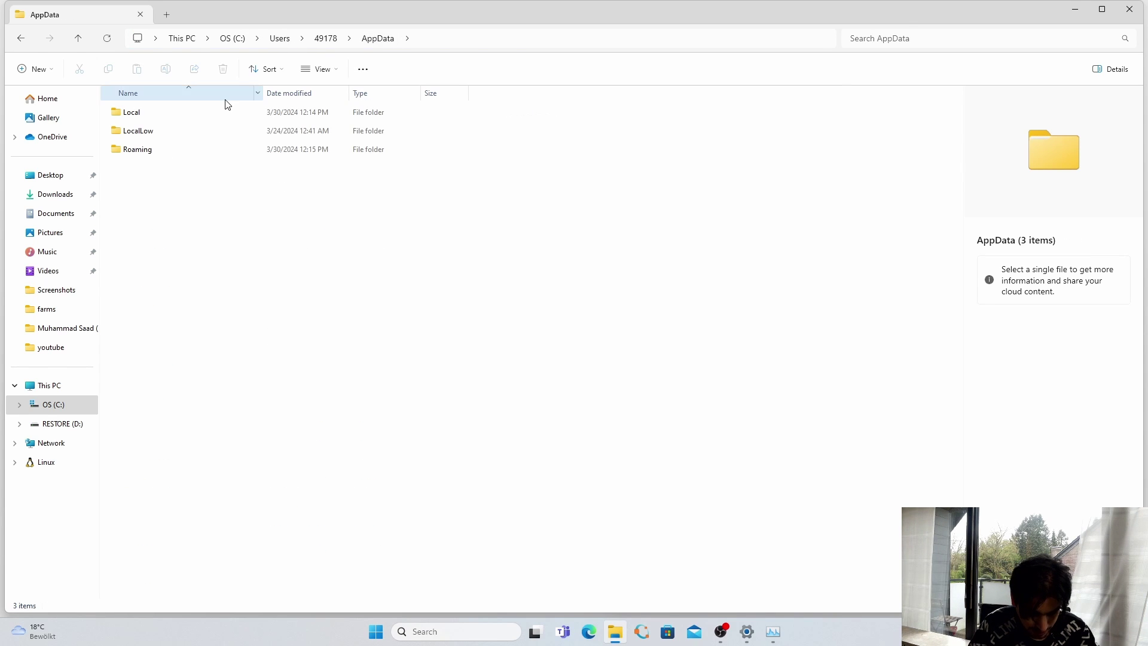
double_click(167, 147)
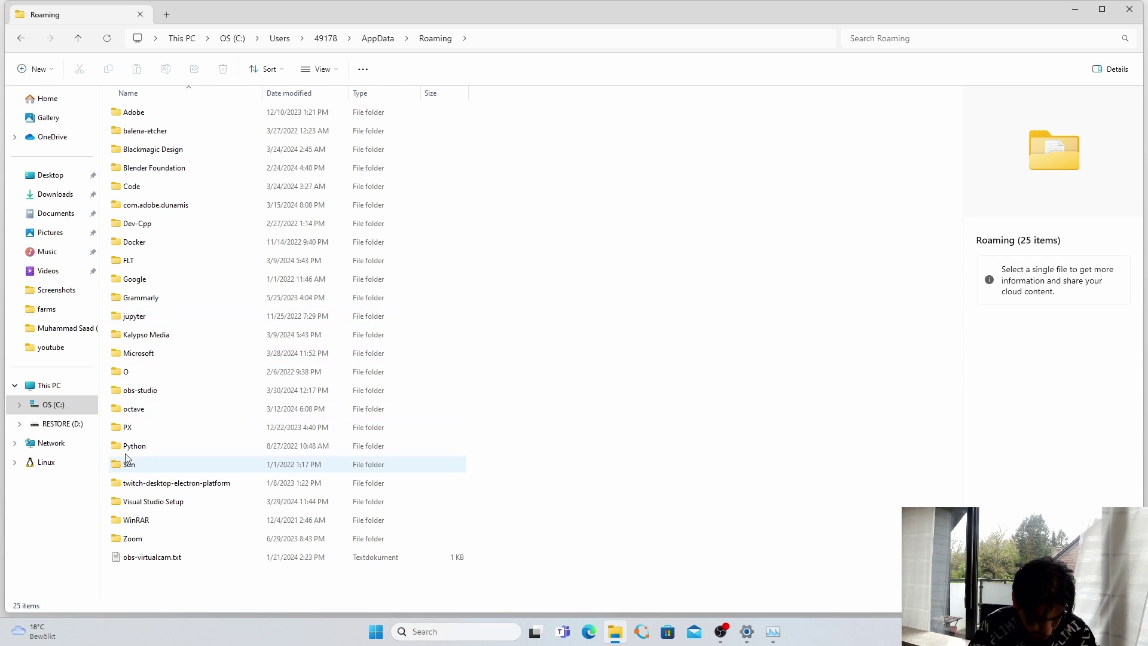
click(150, 354)
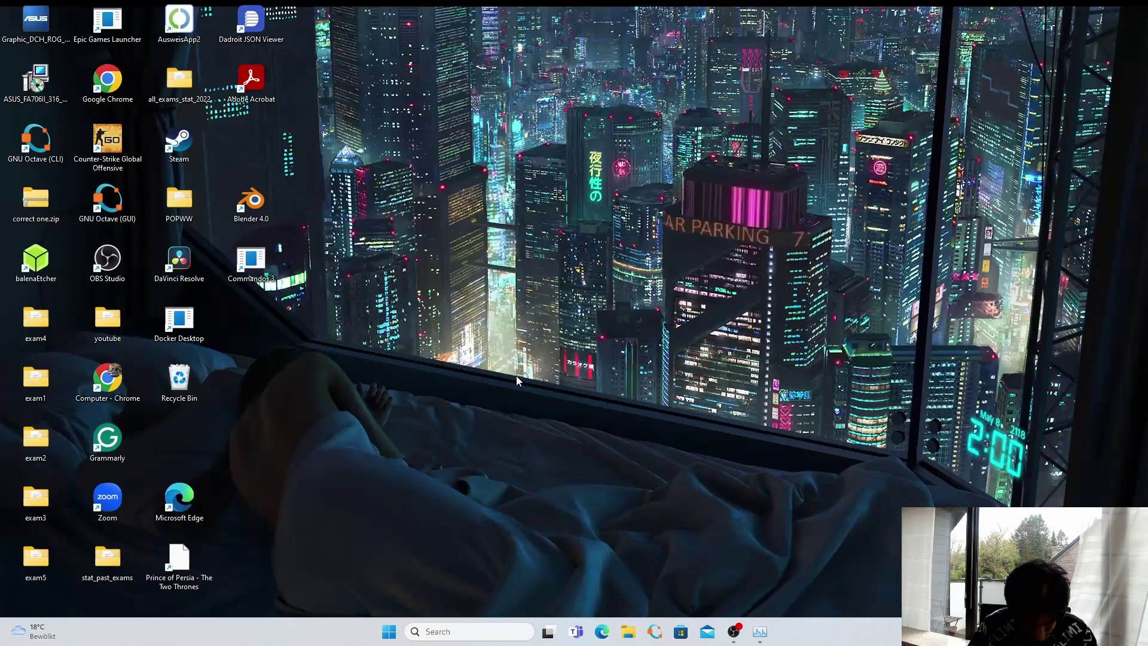
key(super)
text(sys)
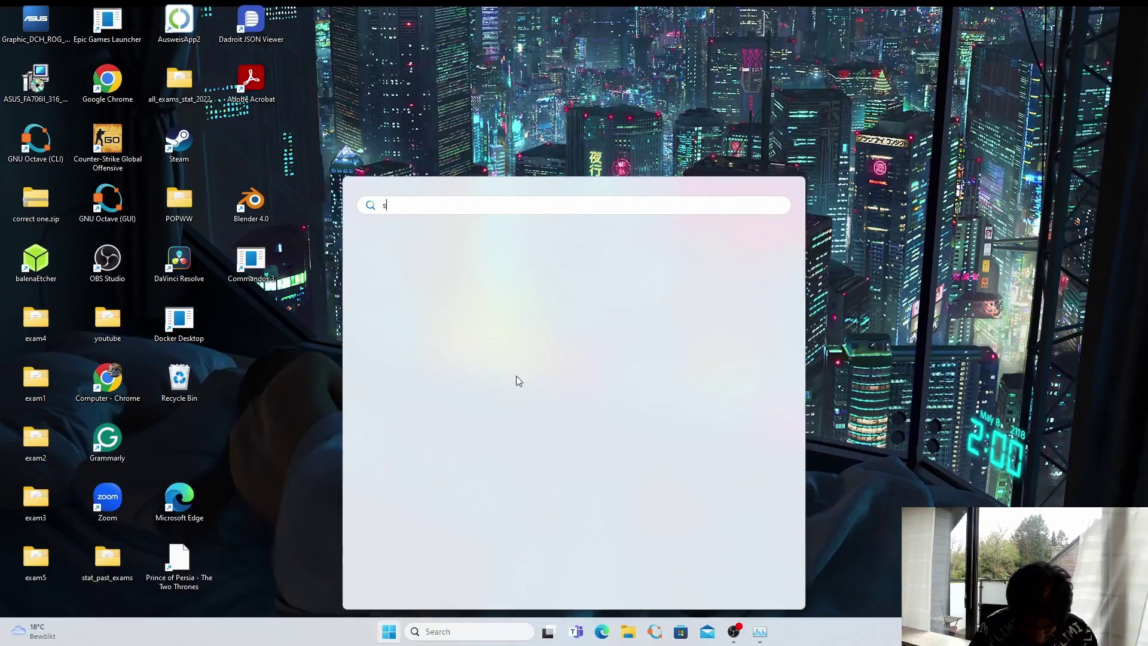
key(BackSpace)
key(BackSpace)
key(BackSpace)
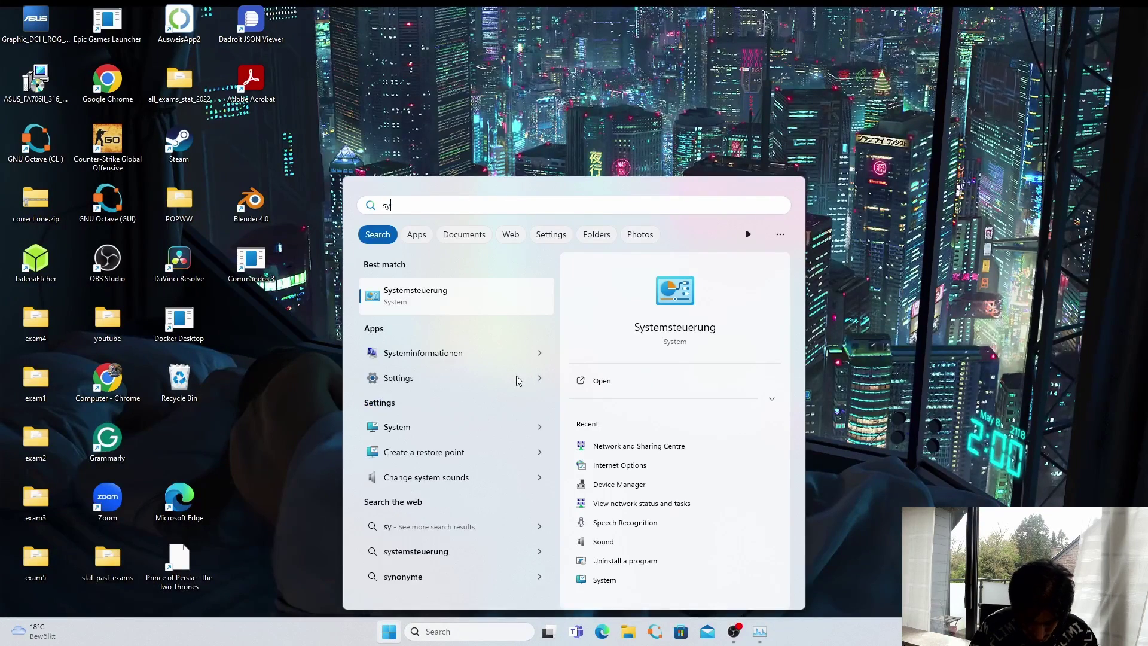
text(envir)
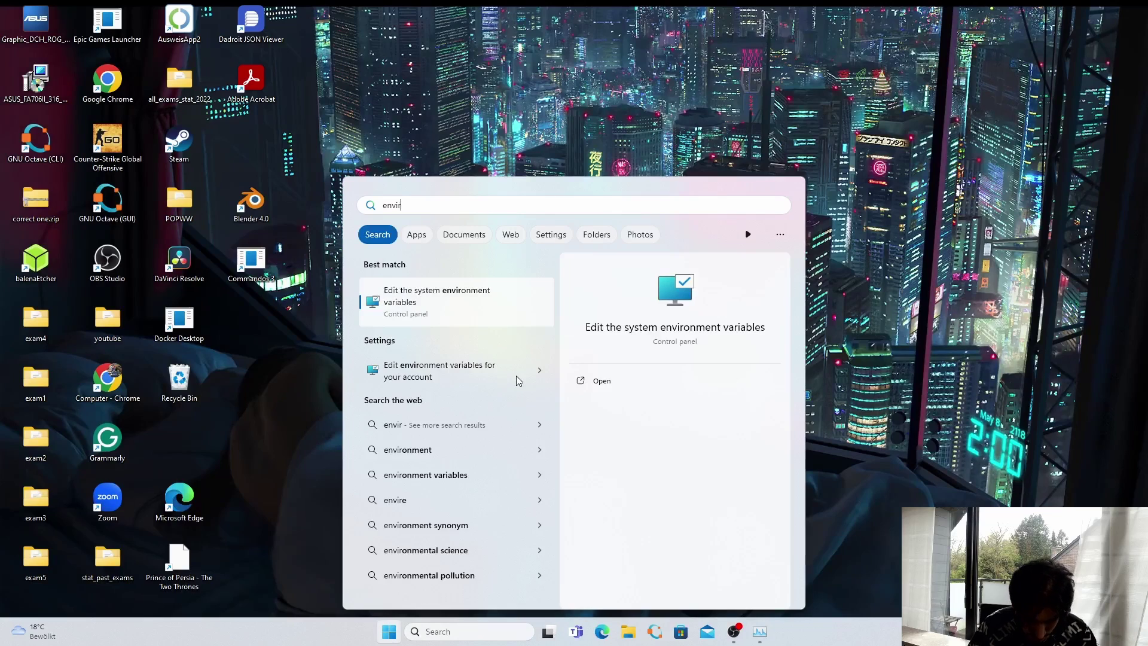
click(428, 301)
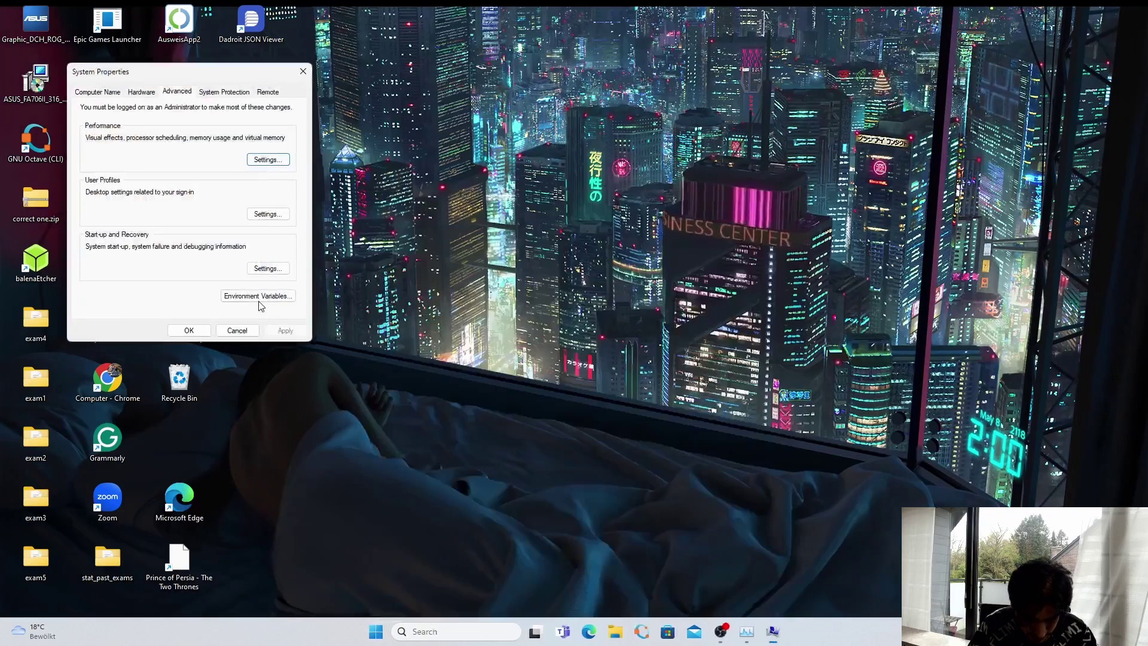
click(257, 296)
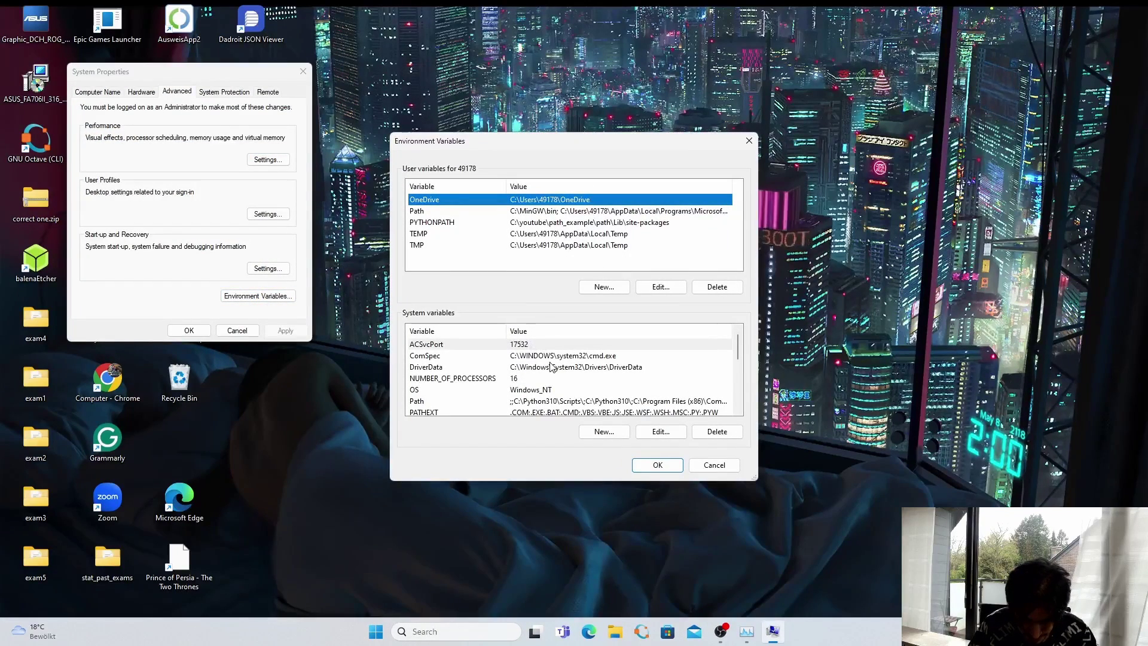
scroll(551, 366, down, 2)
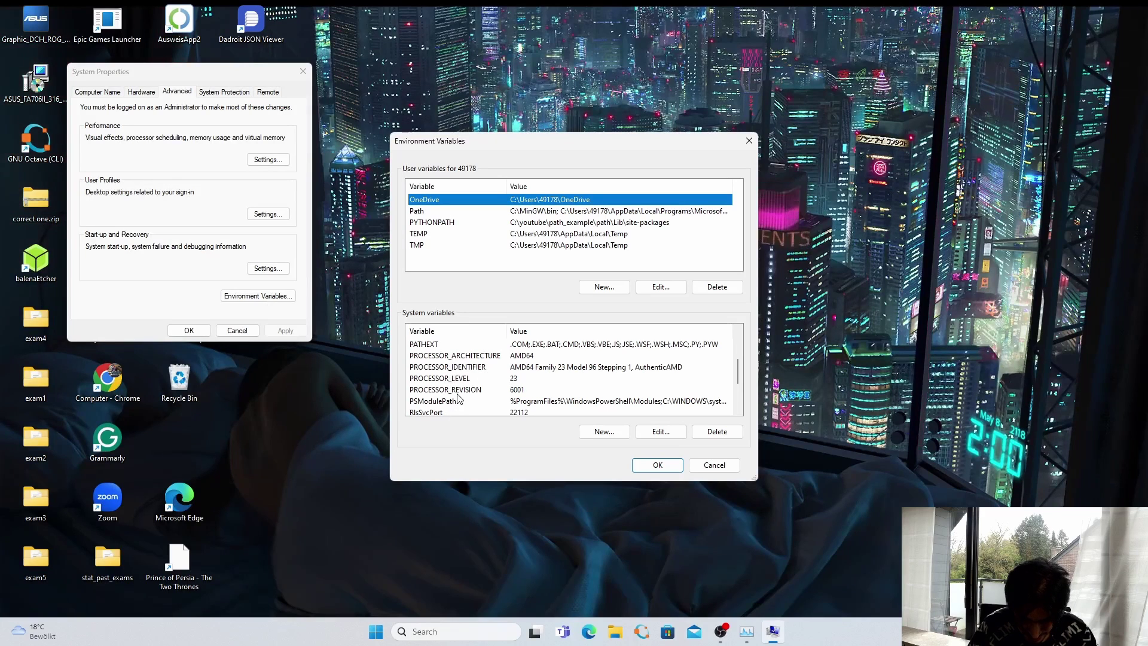
scroll(462, 386, down, 2)
scroll(462, 385, up, 5)
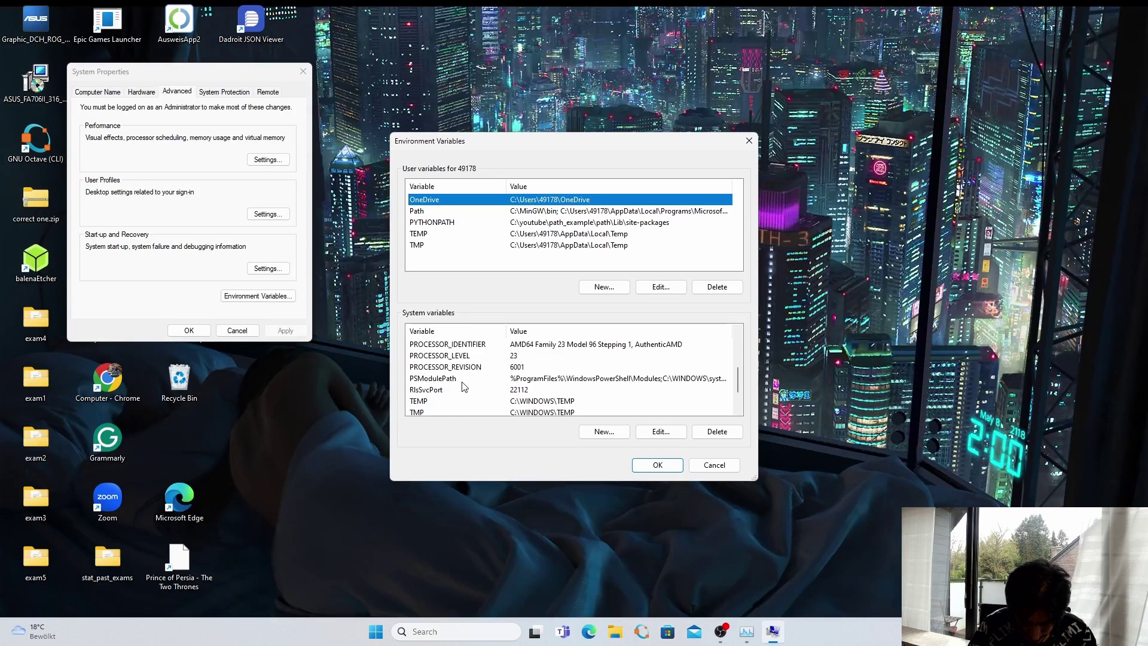
scroll(462, 385, down, 2)
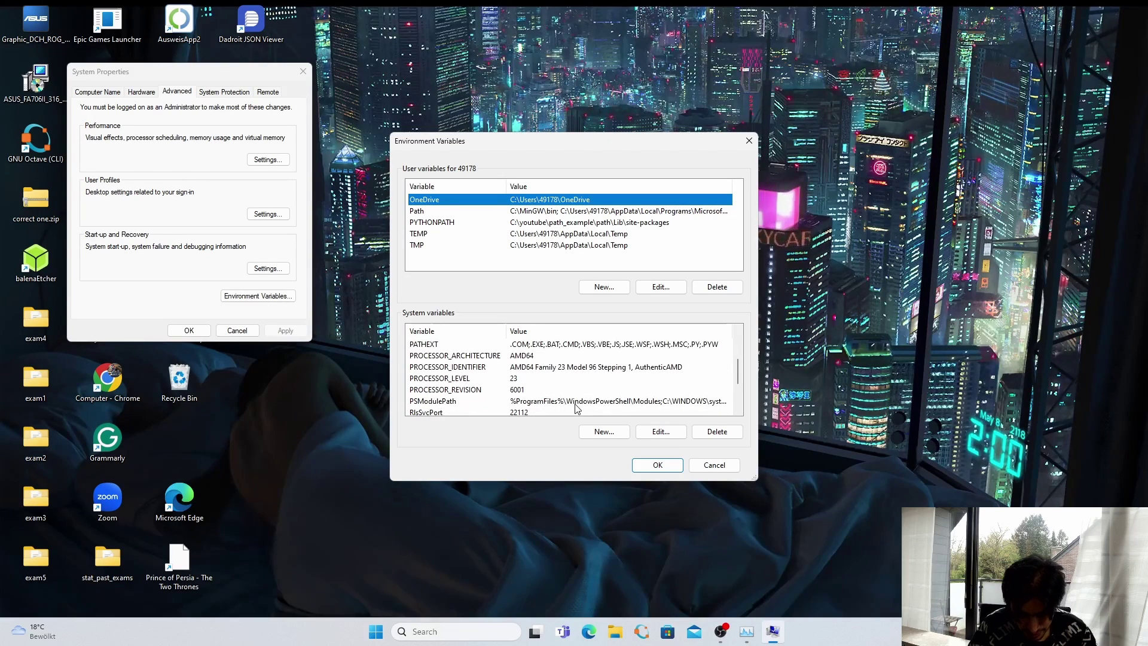
click(655, 464)
click(189, 330)
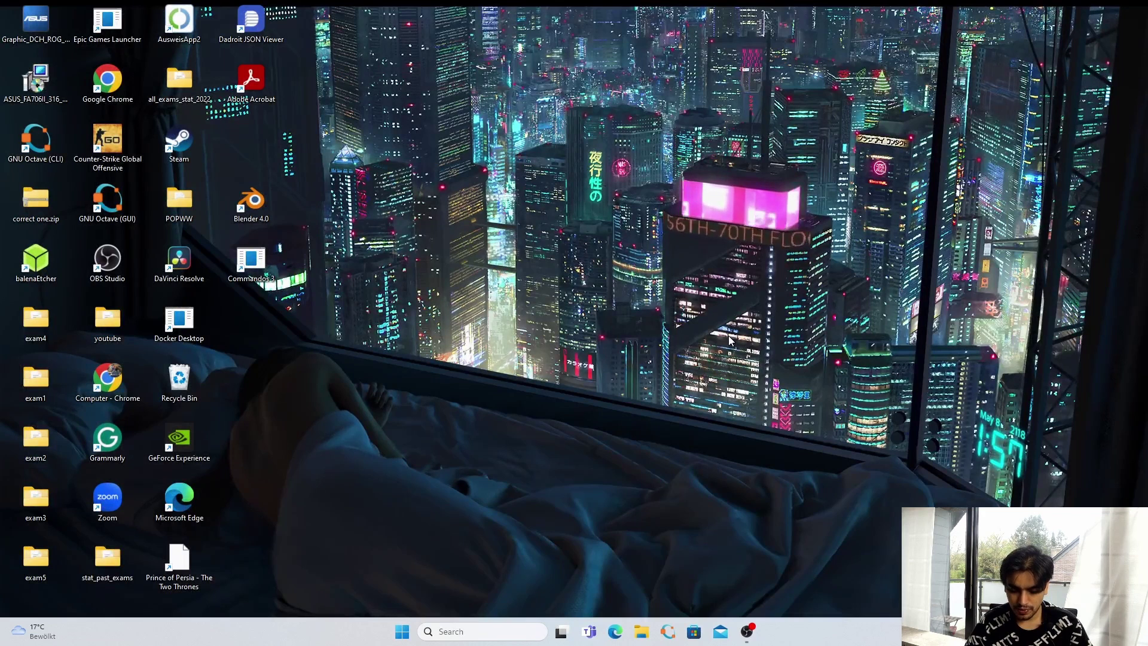
- Search 'install cuda and cudnn windows' in Chrome and open NVIDIA's Installing cuDNN on Windows guide
double_click(108, 378)
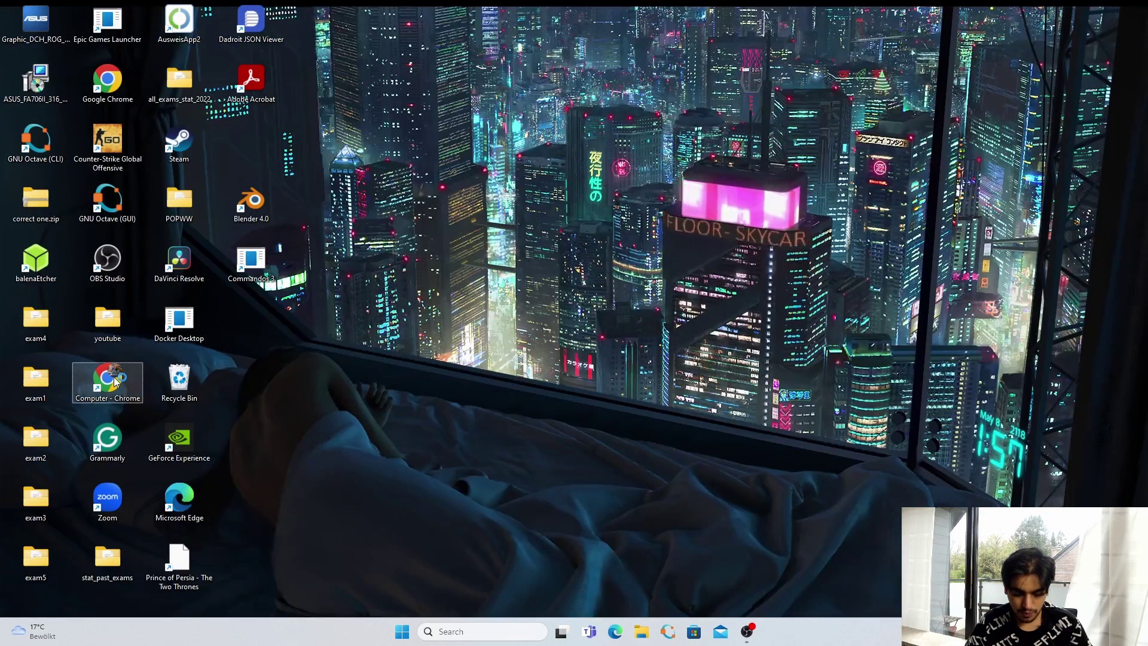
click(342, 37)
text(insta)
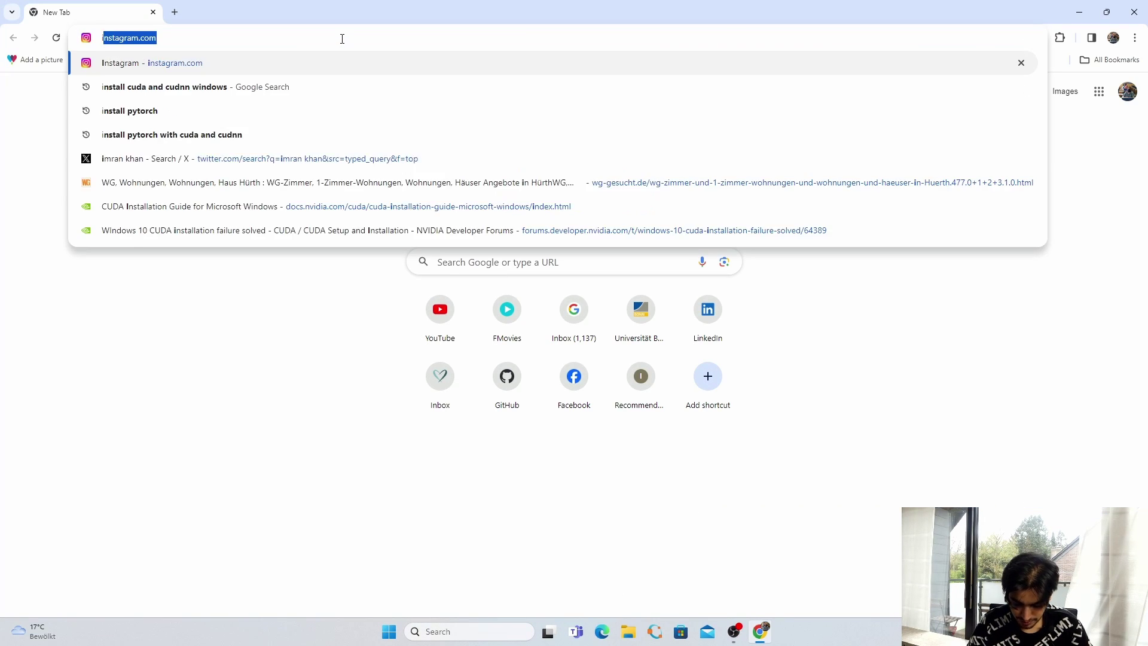
text(ll)
key(Return)
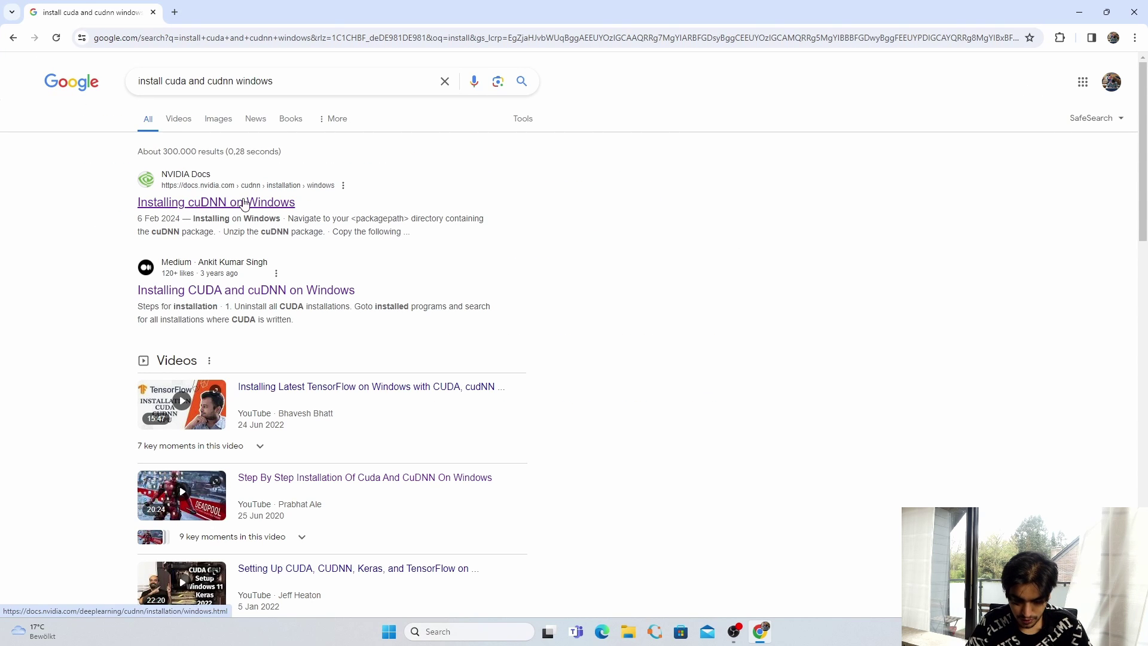
click(244, 205)
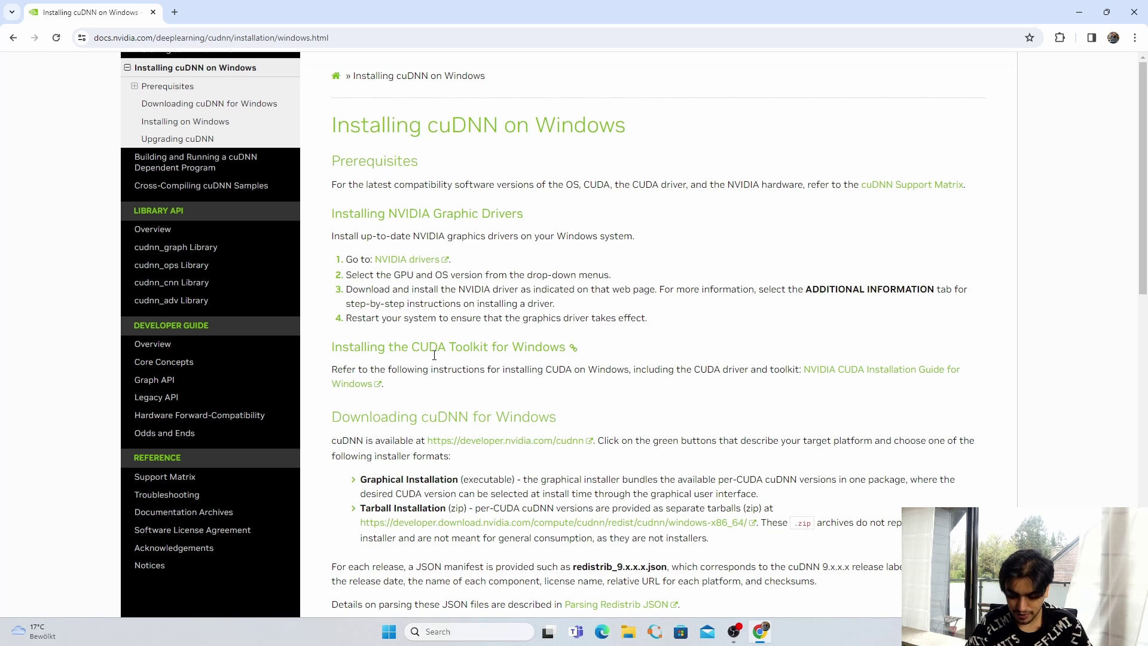
- Open the guide's cuDNN Support Matrix link in a new tab and switch to it
drag(412, 347, 488, 347)
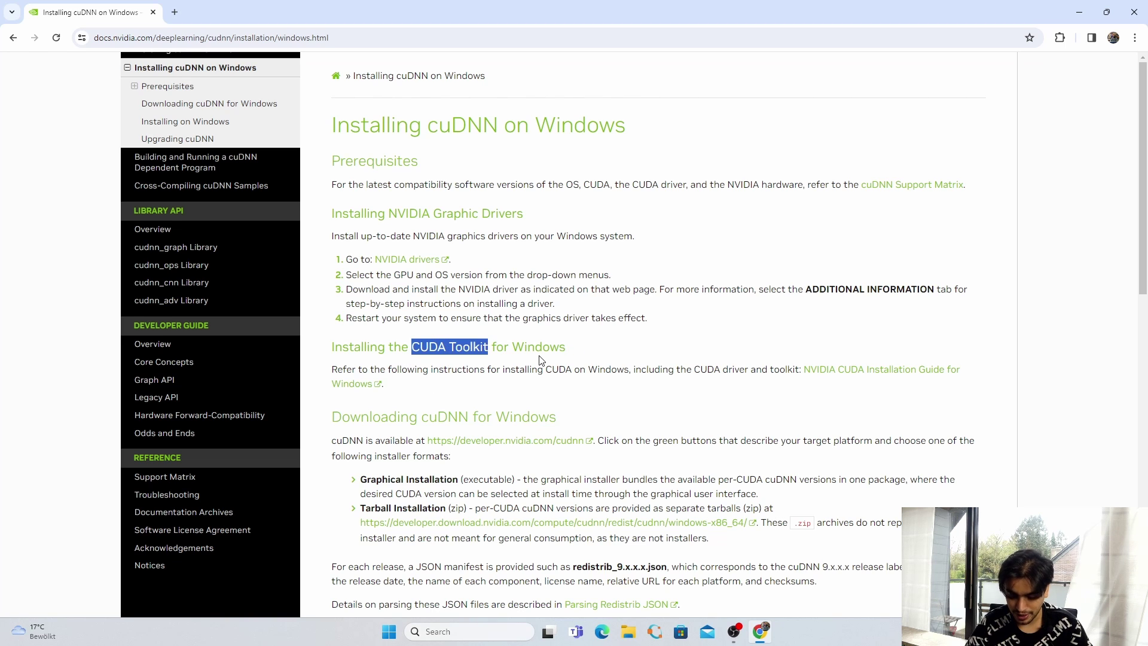
click(891, 239)
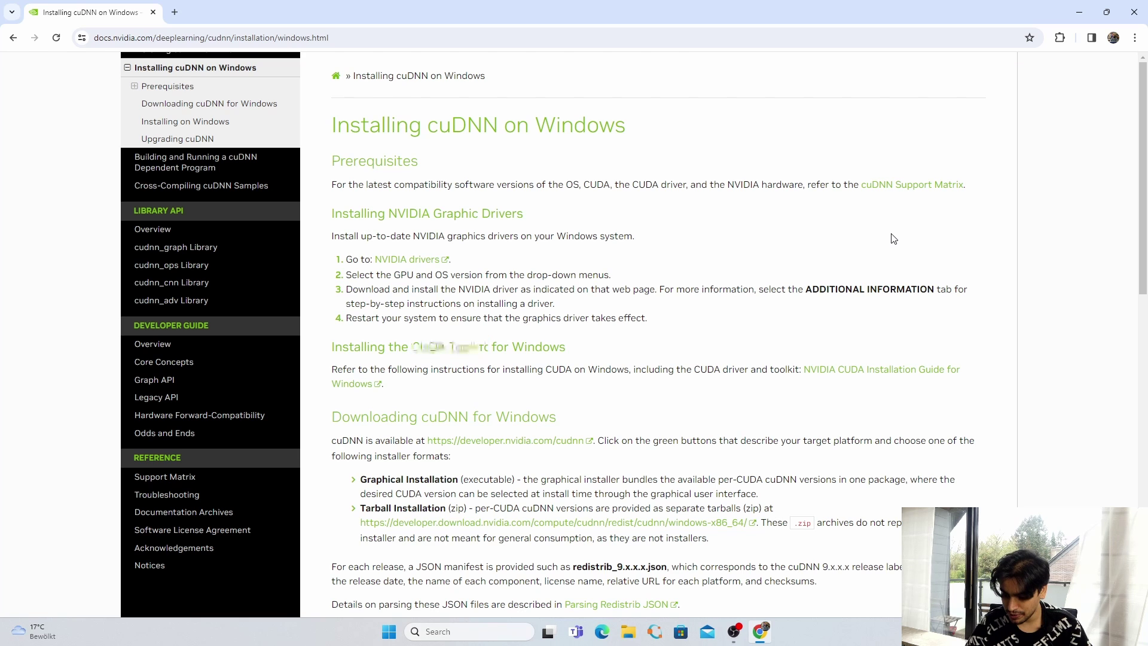
right_click(910, 185)
click(935, 194)
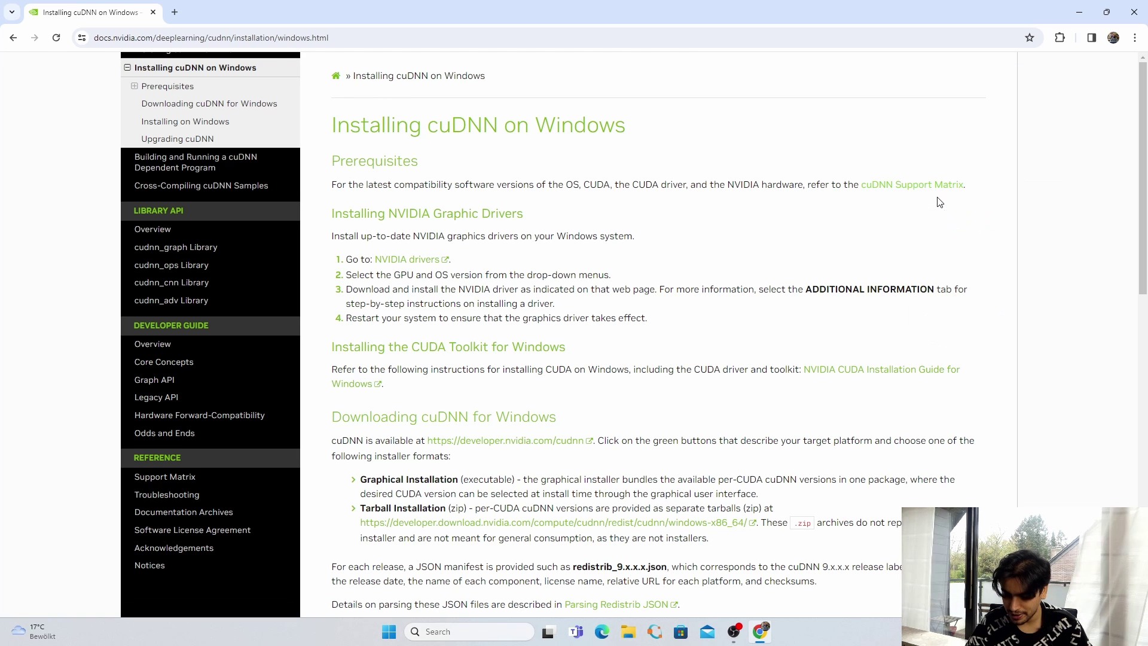
click(209, 9)
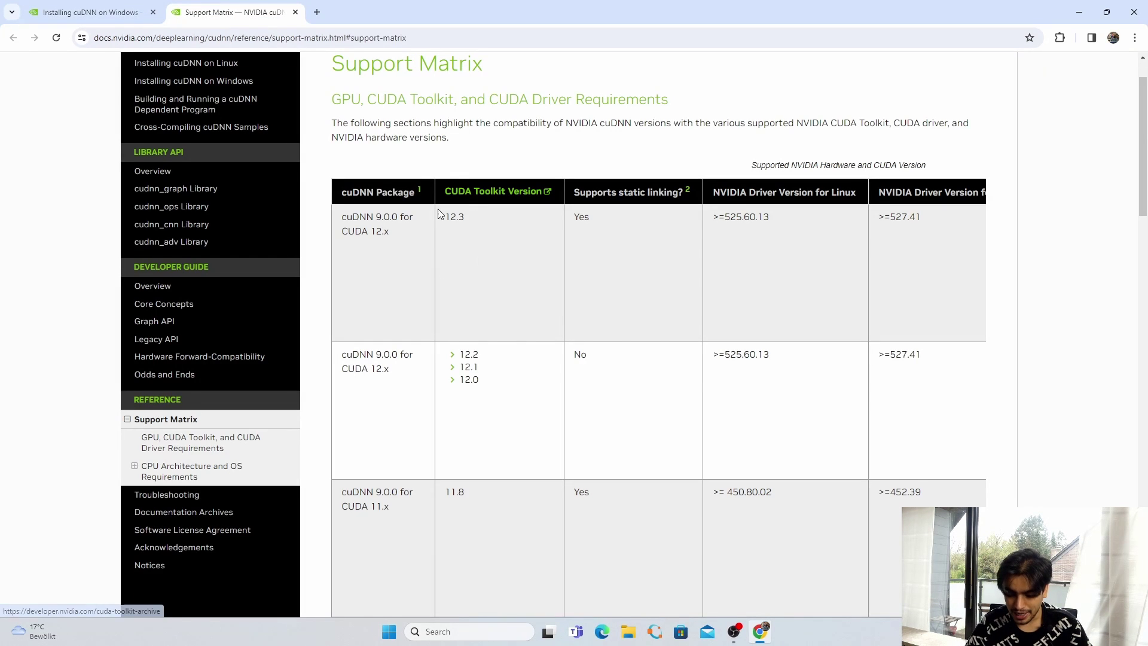
- Scroll the Support Matrix table to the Windows driver, compute capability and supported hardware columns
scroll(478, 320, down, 2)
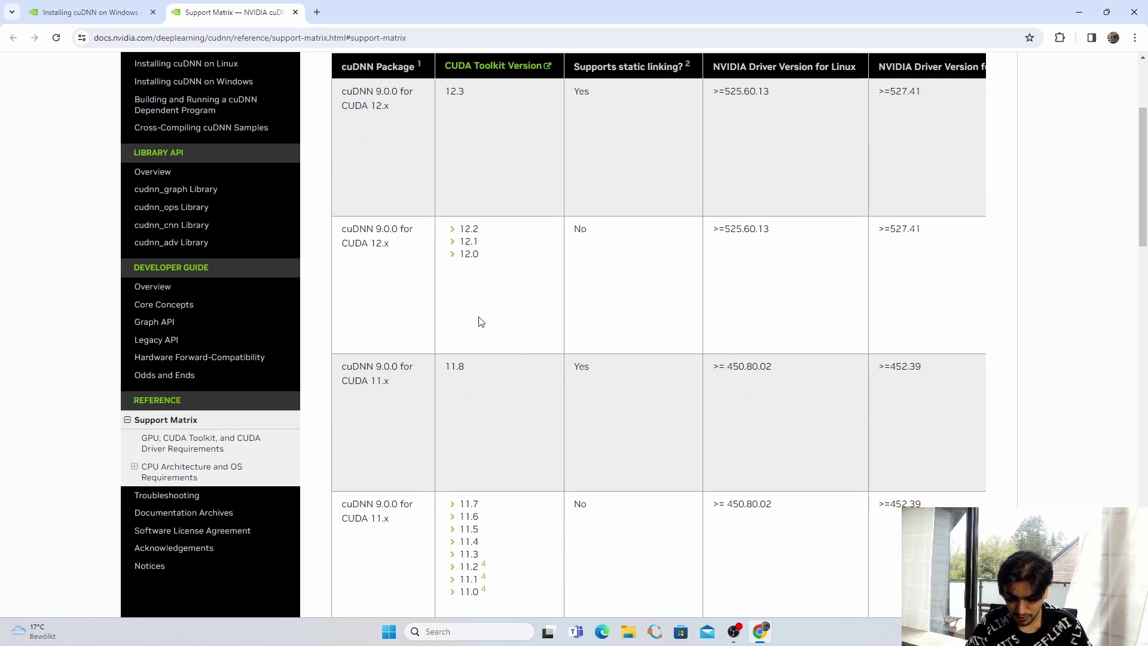
scroll(481, 321, up, 1)
scroll(385, 222, up, 2)
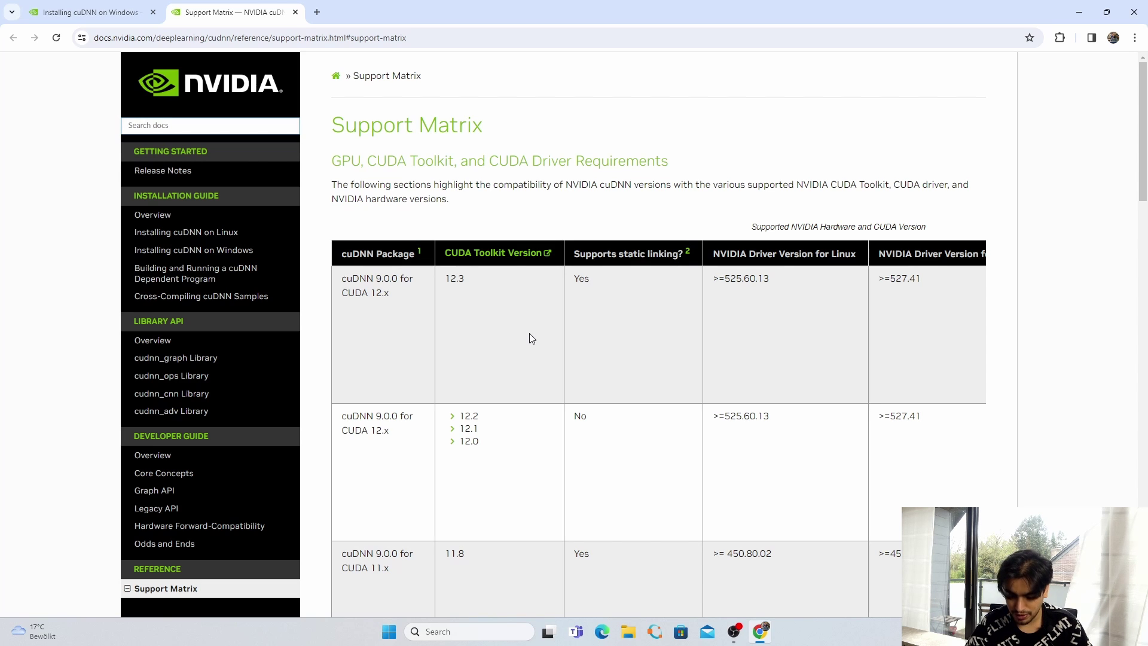
scroll(810, 343, right, 5)
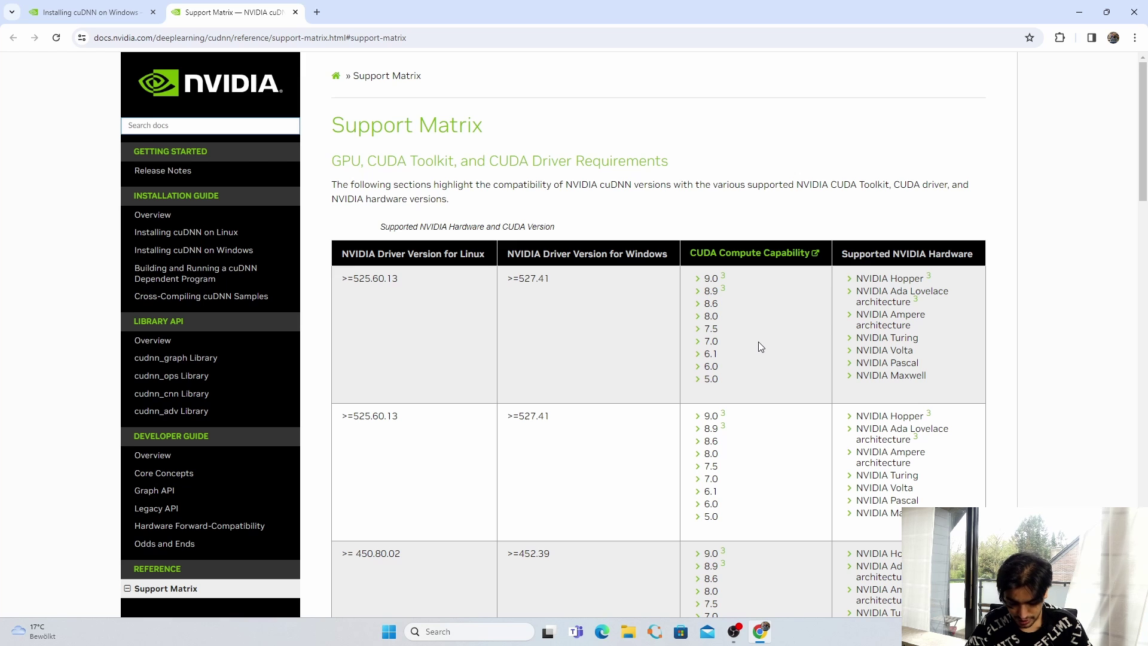
- Confirm in Device Manager that the display adapter is an NVIDIA GeForce GTX 1650 Ti, then return to Chrome
key(super)
text(dev)
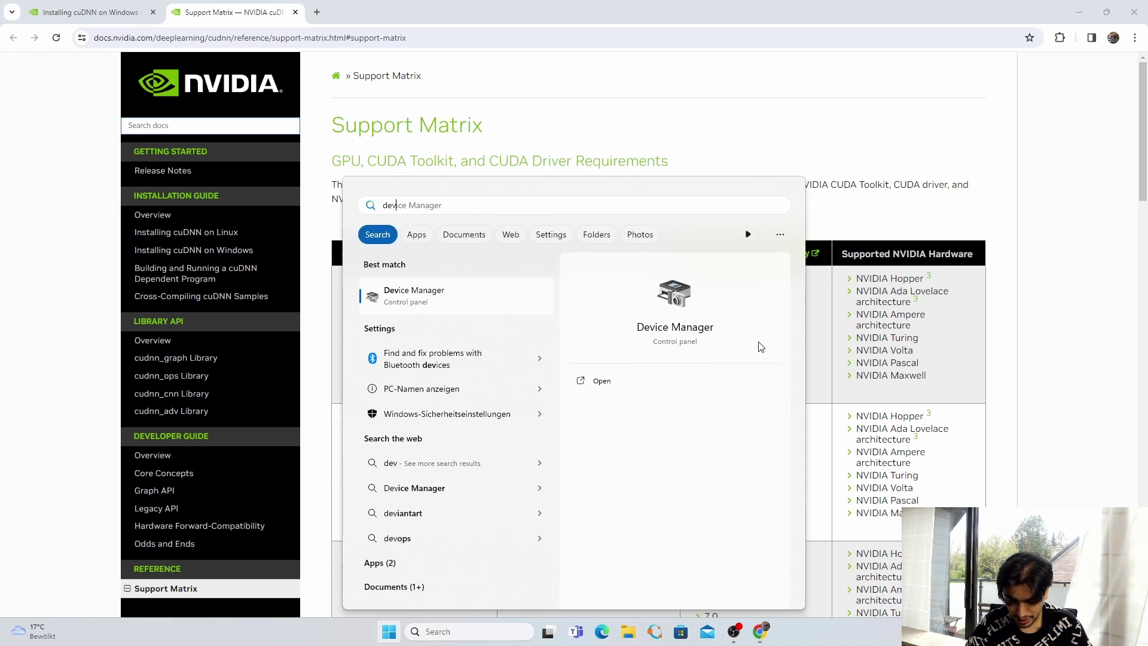
key(Return)
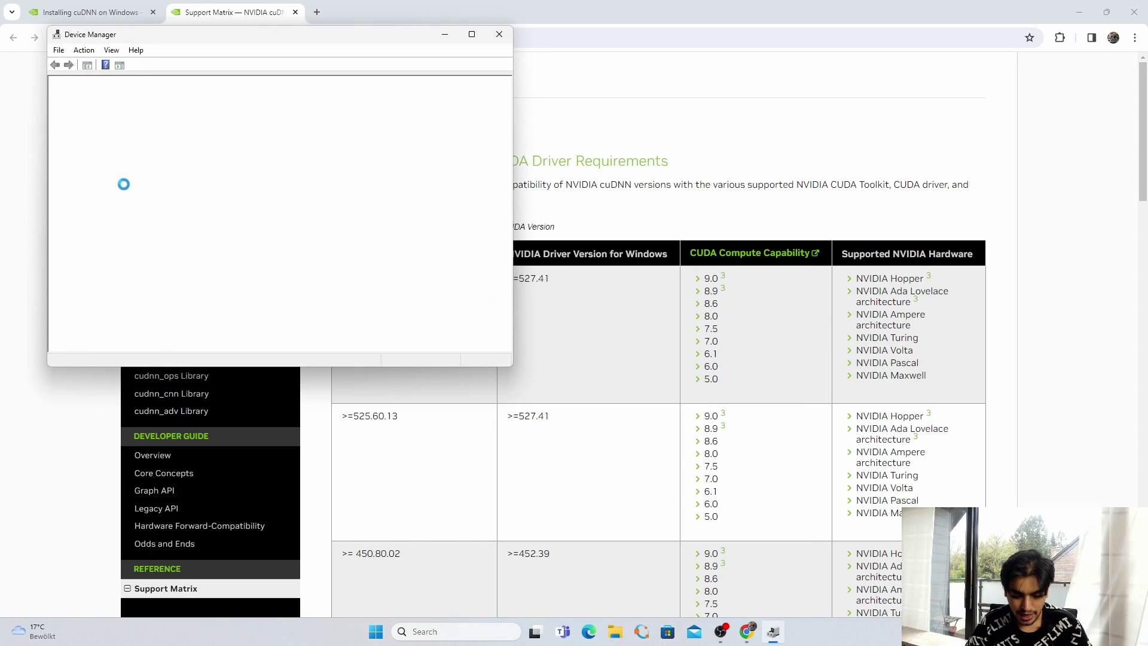
click(67, 170)
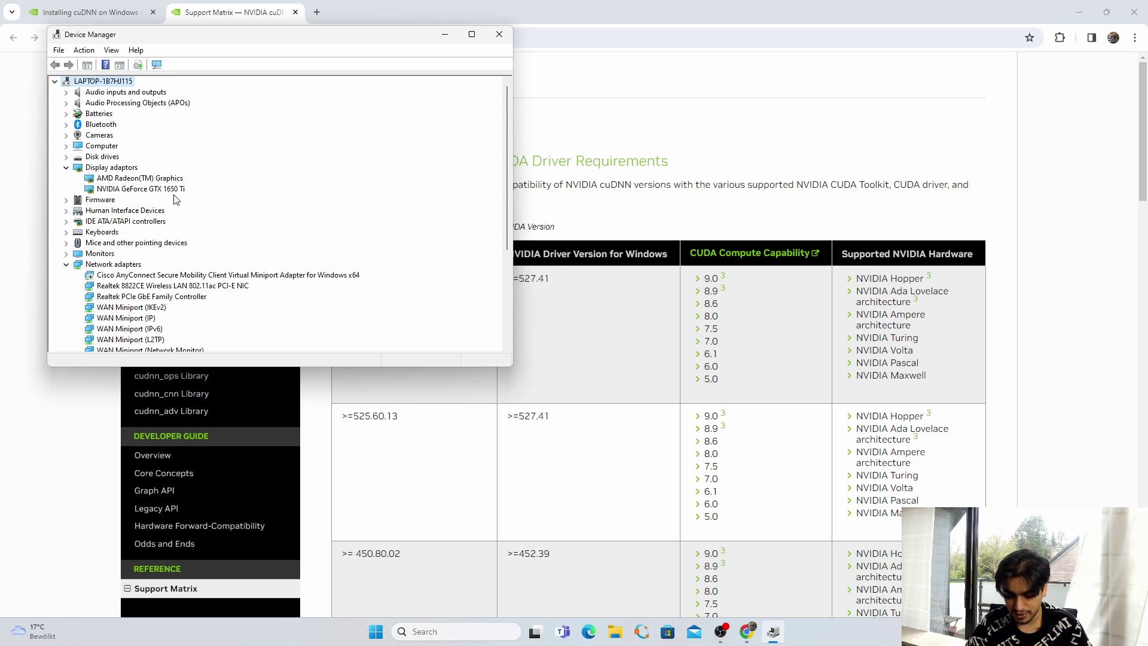
click(504, 24)
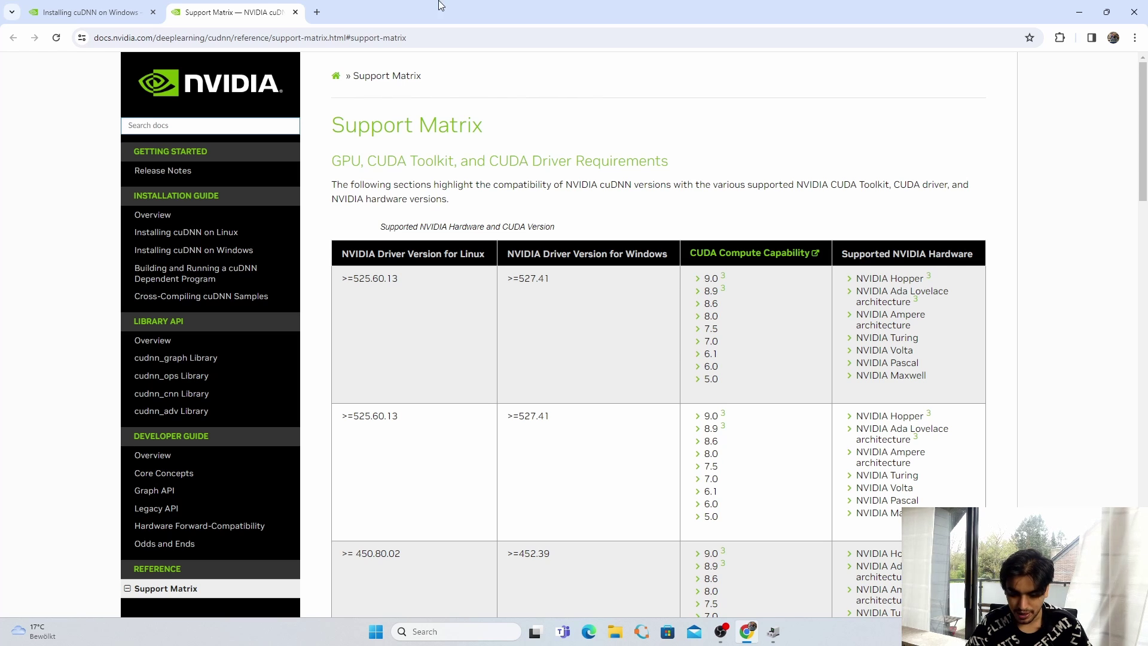
- Rerun the earlier CUDA compute compatibility search in a new tab and open Wikipedia's CUDA article
click(317, 12)
text(c)
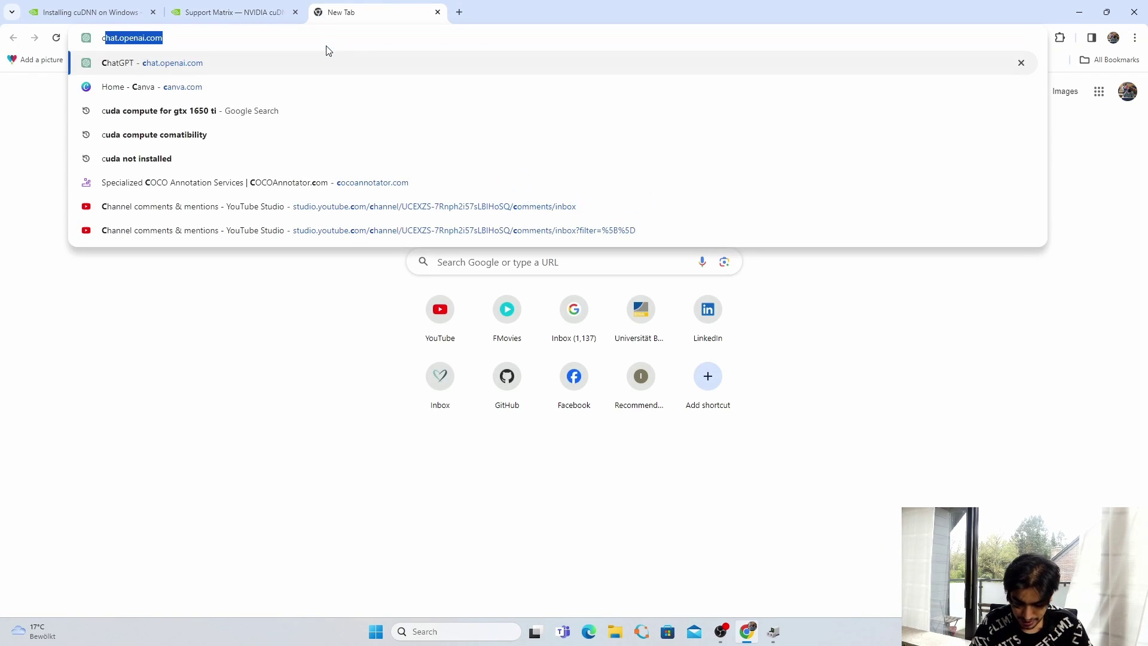
text(uda)
key(Down)
key(Return)
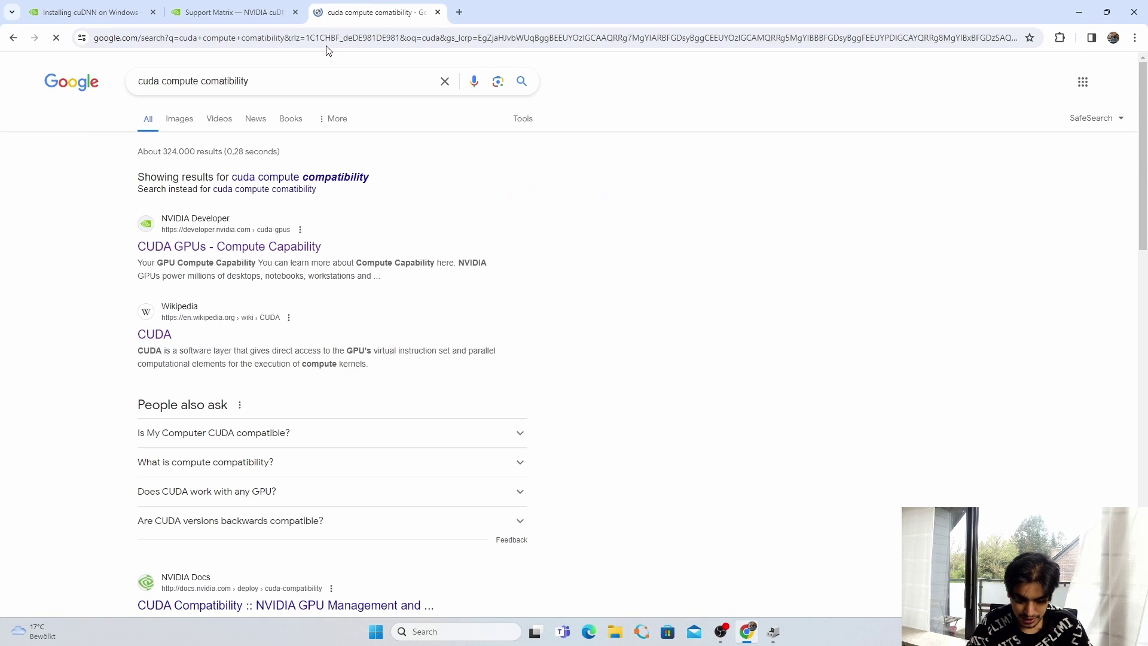
click(157, 334)
- Locate compute capability 7.5 in the Turing row of the Wikipedia GPU table
scroll(514, 322, down, 15)
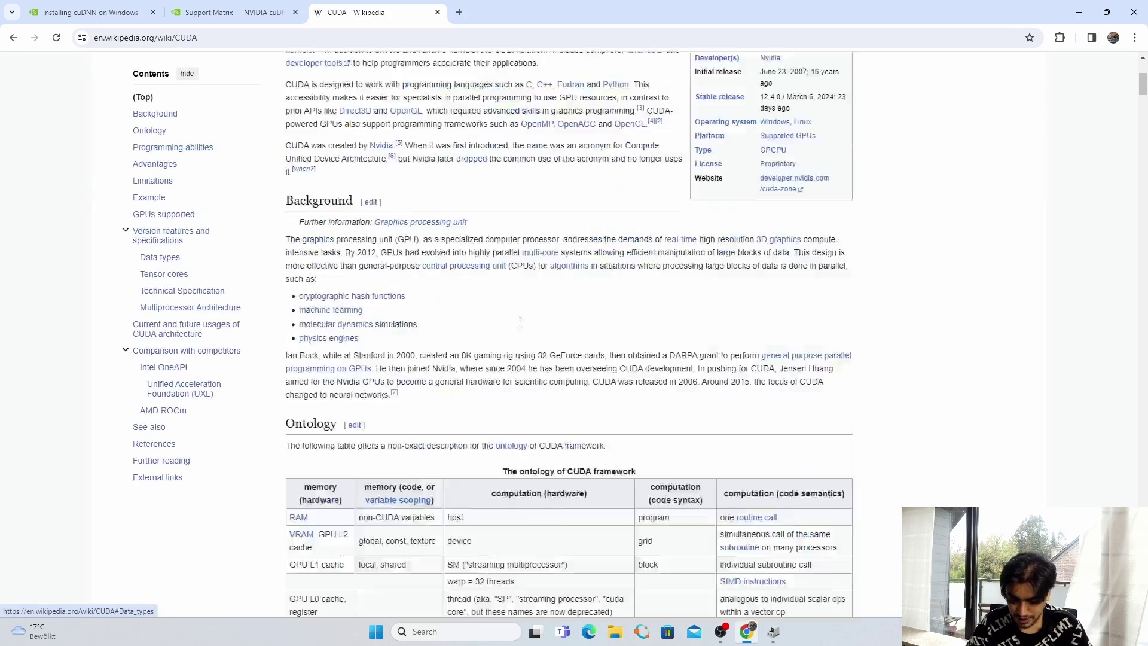
scroll(519, 326, down, 12)
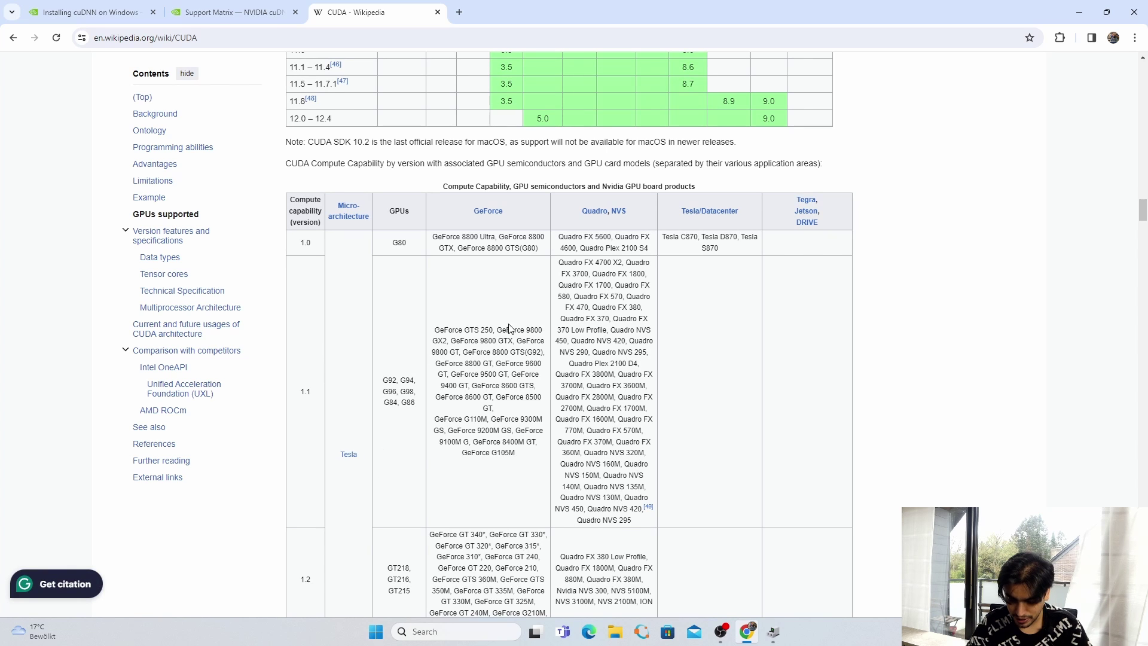
scroll(521, 452, down, 12)
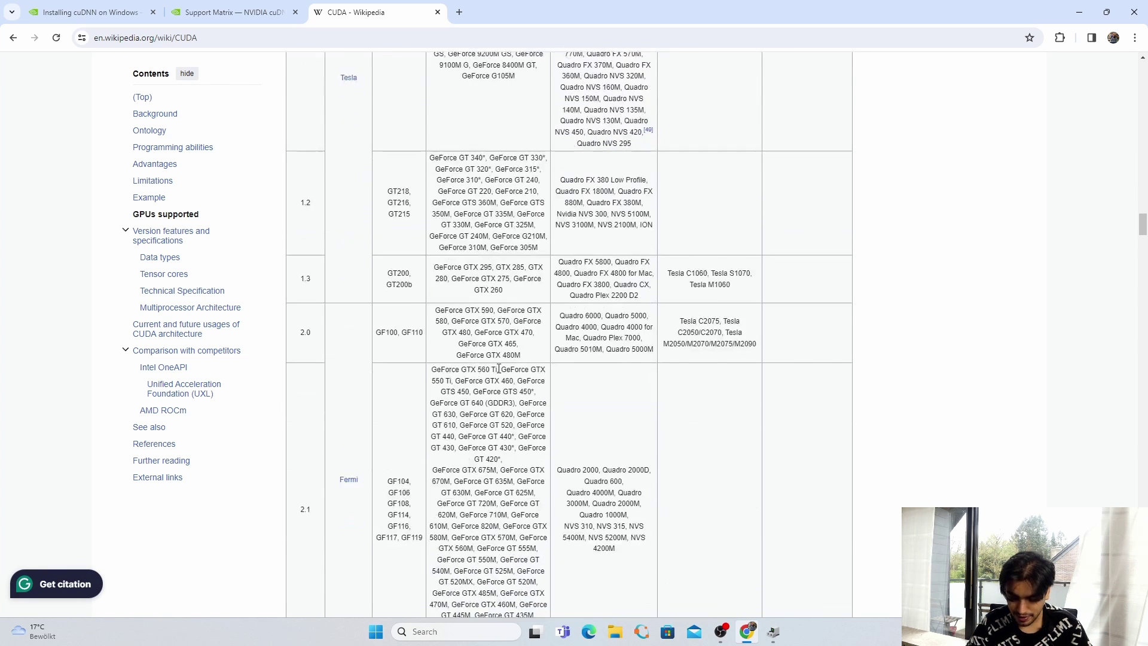
scroll(499, 373, down, 2)
scroll(499, 368, down, 8)
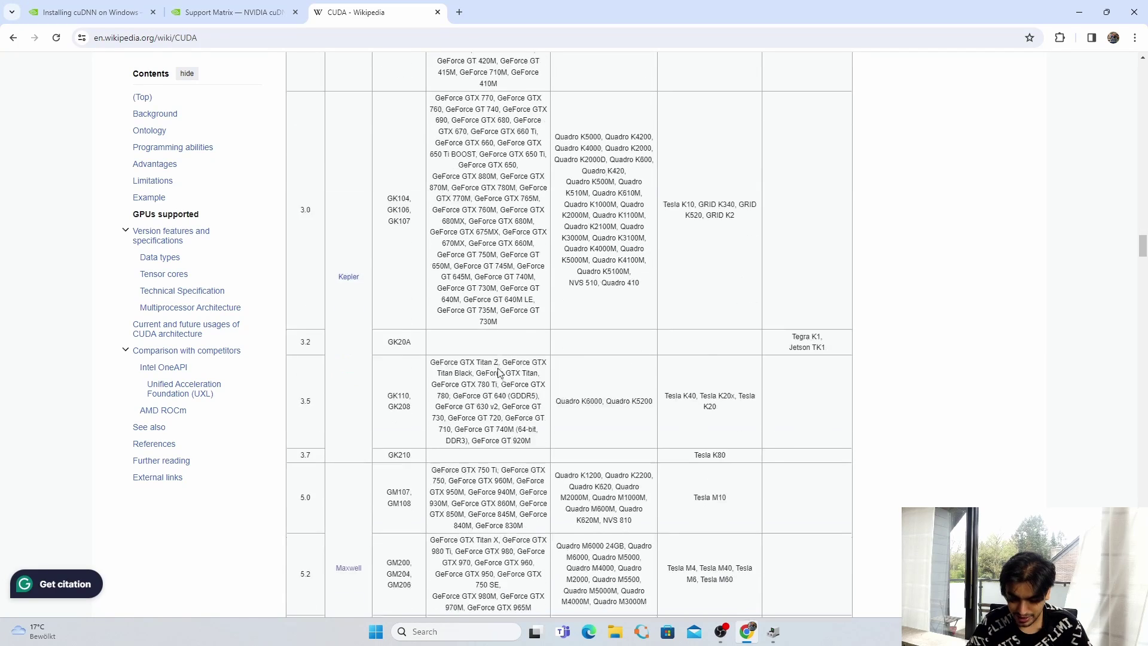
scroll(499, 372, down, 2)
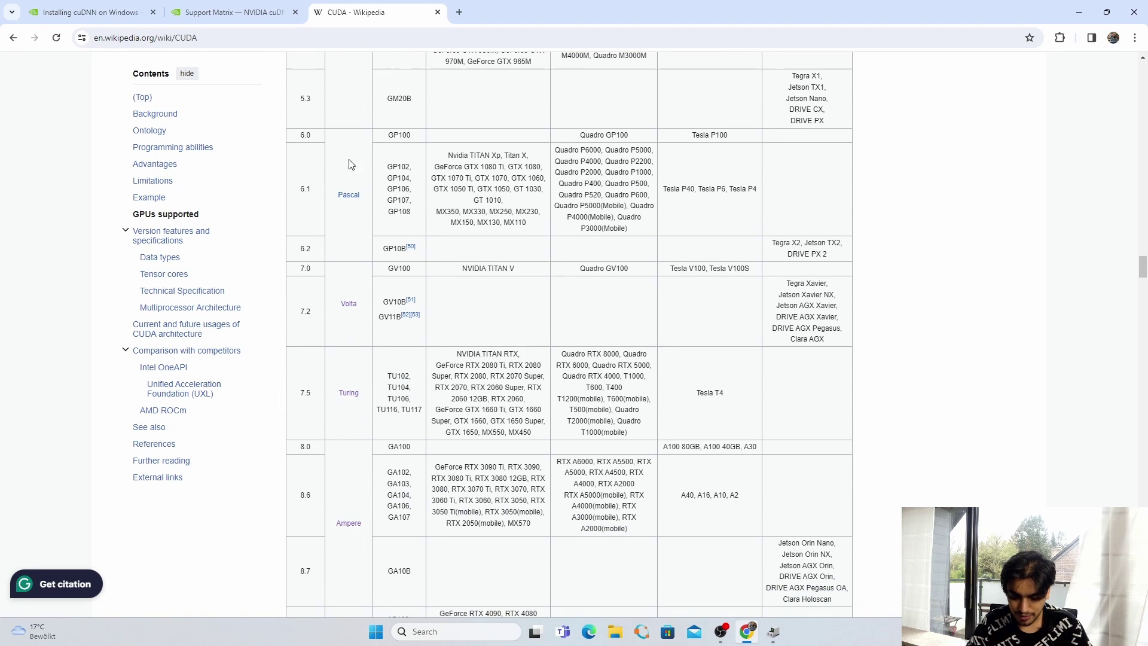
drag(306, 395, 295, 397)
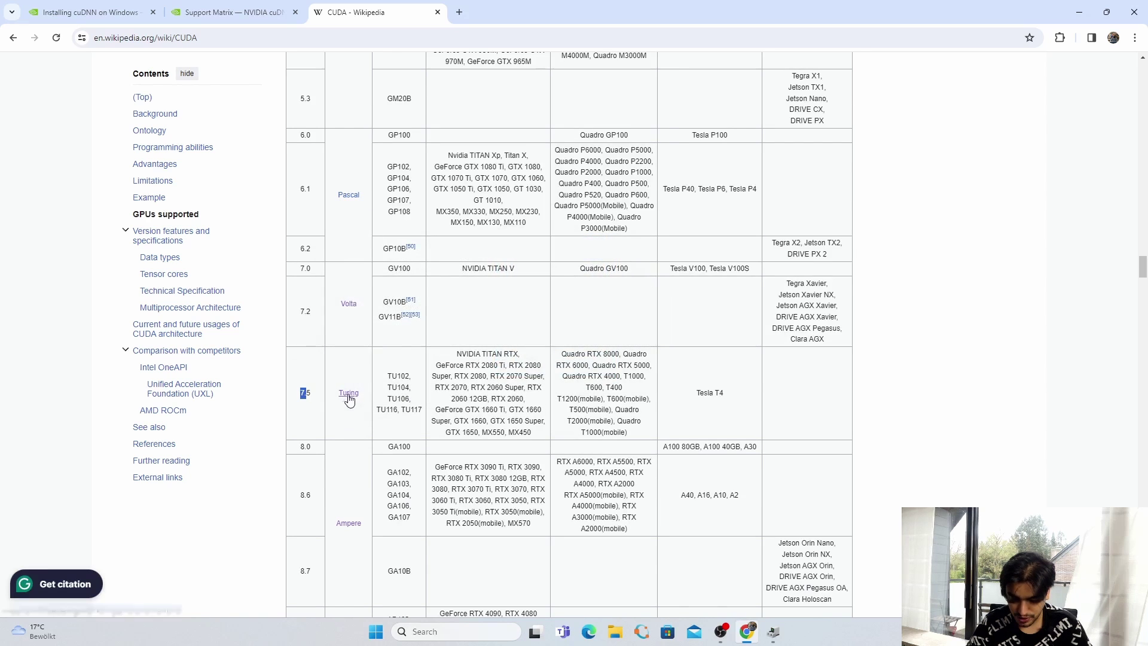
click(582, 476)
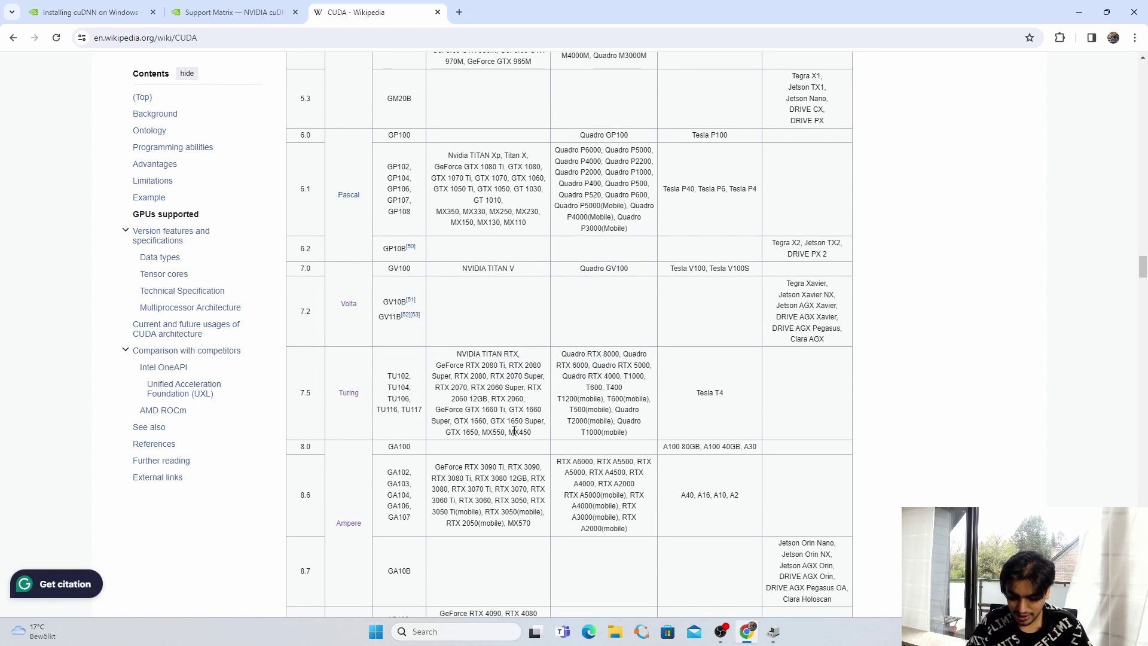
- In another new tab, start the earlier GTX 1650 Ti compute search from the 'cuda' suggestions
click(460, 12)
text(cuda)
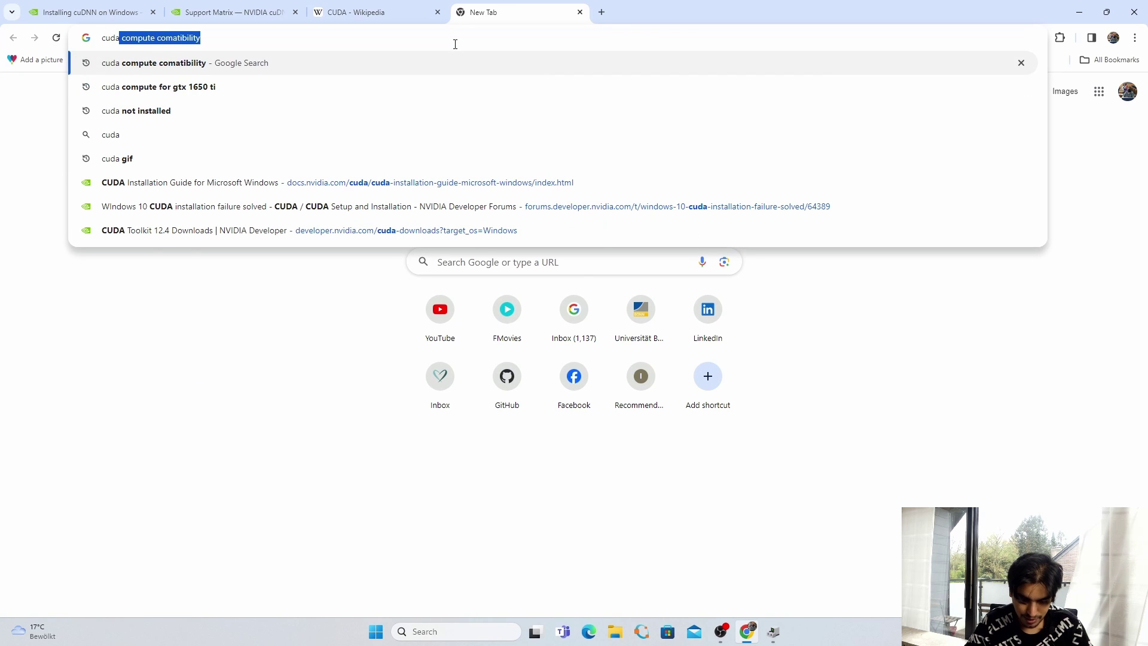
key(Down)
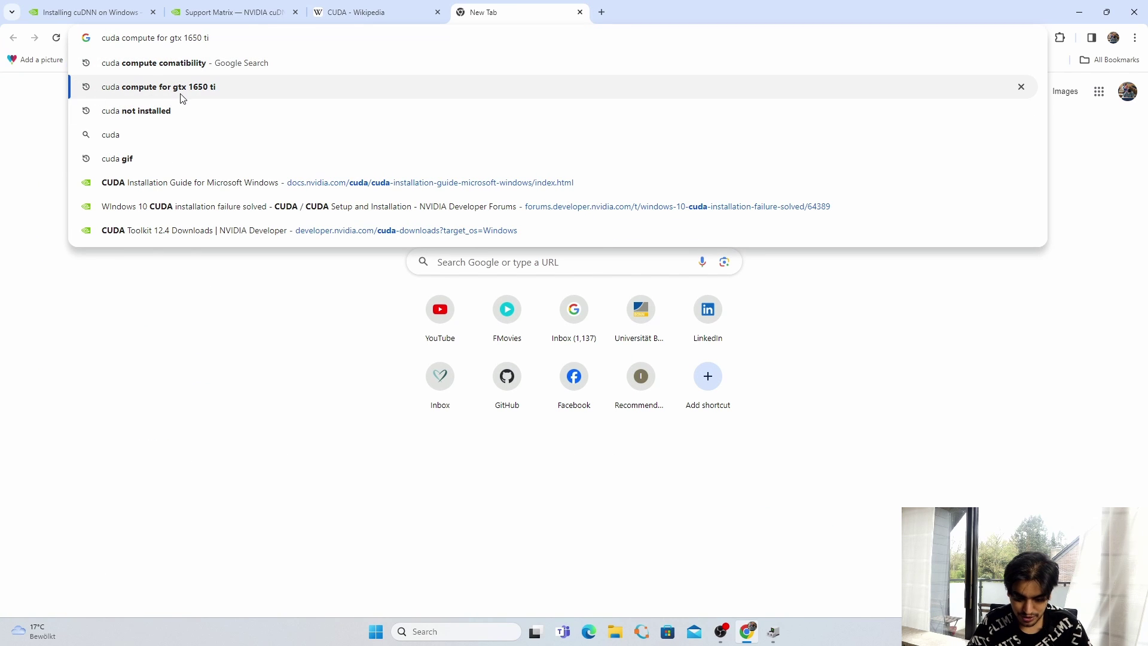
- Search 'cuda compute for gtx 1650 ti' and confirm the GTX 1650 Ti has compute capability 7.5
click(208, 90)
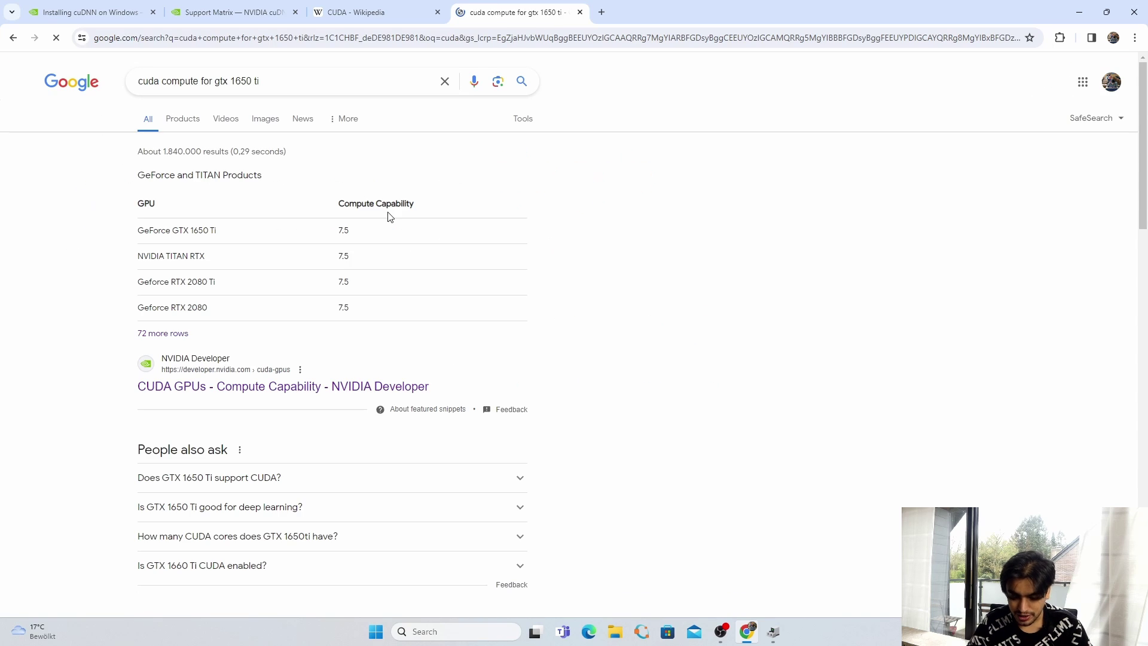
drag(138, 232, 221, 233)
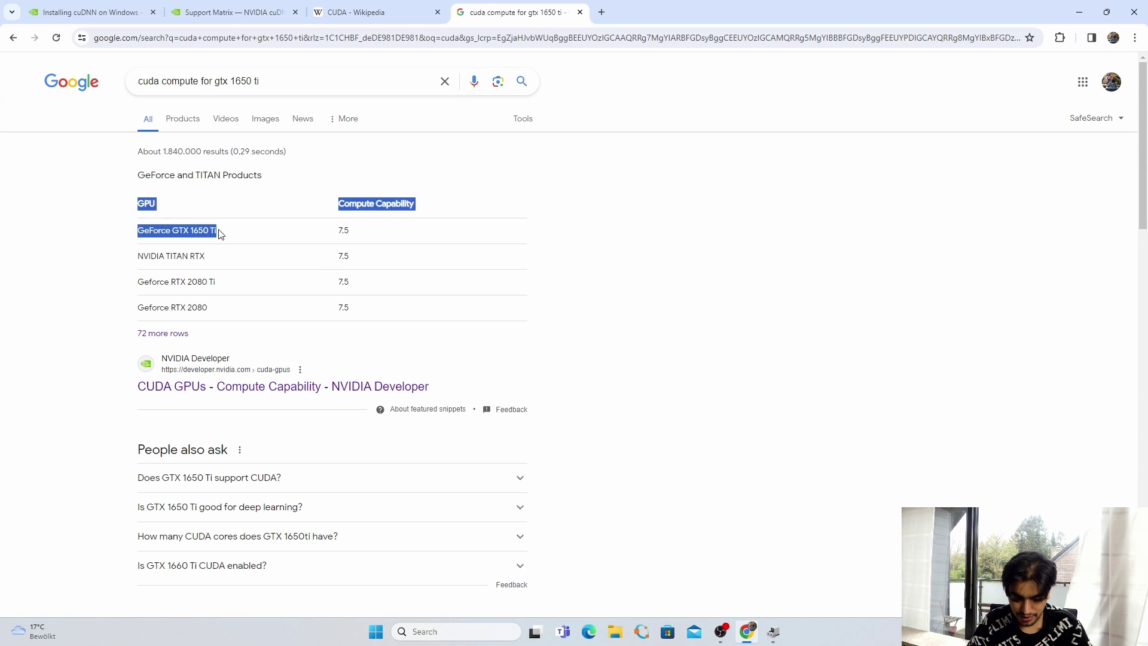
drag(352, 231, 339, 231)
click(340, 233)
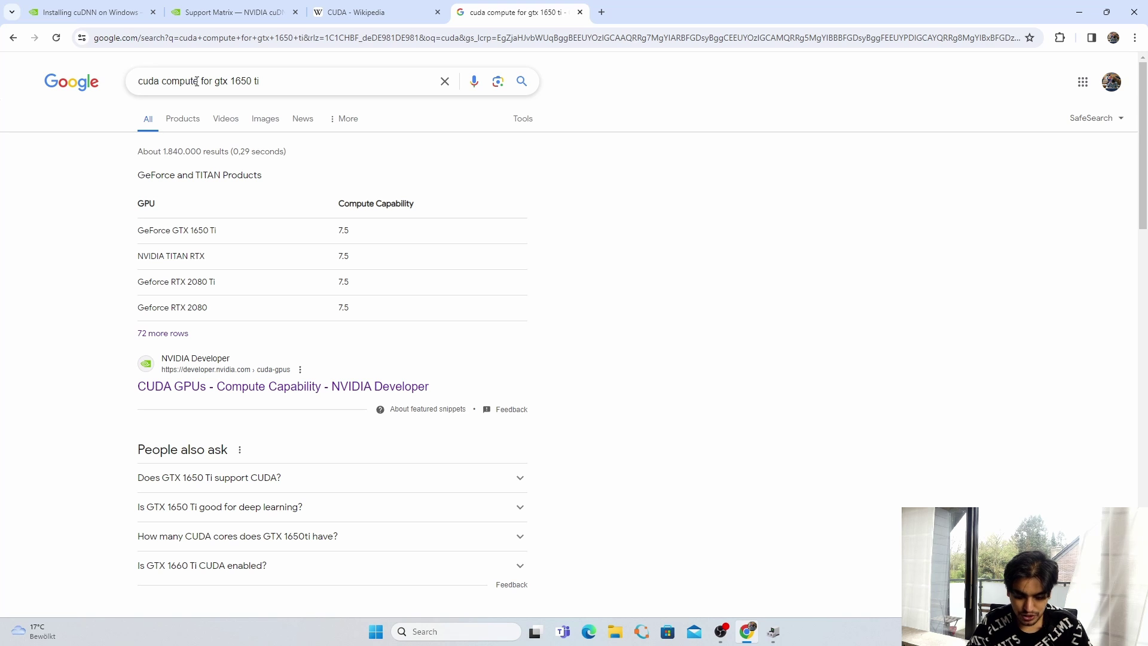
- Search 'name for gtx 1650 ti' to confirm it is Turing-based, then return to the Support Matrix
drag(198, 81, 118, 82)
text(name)
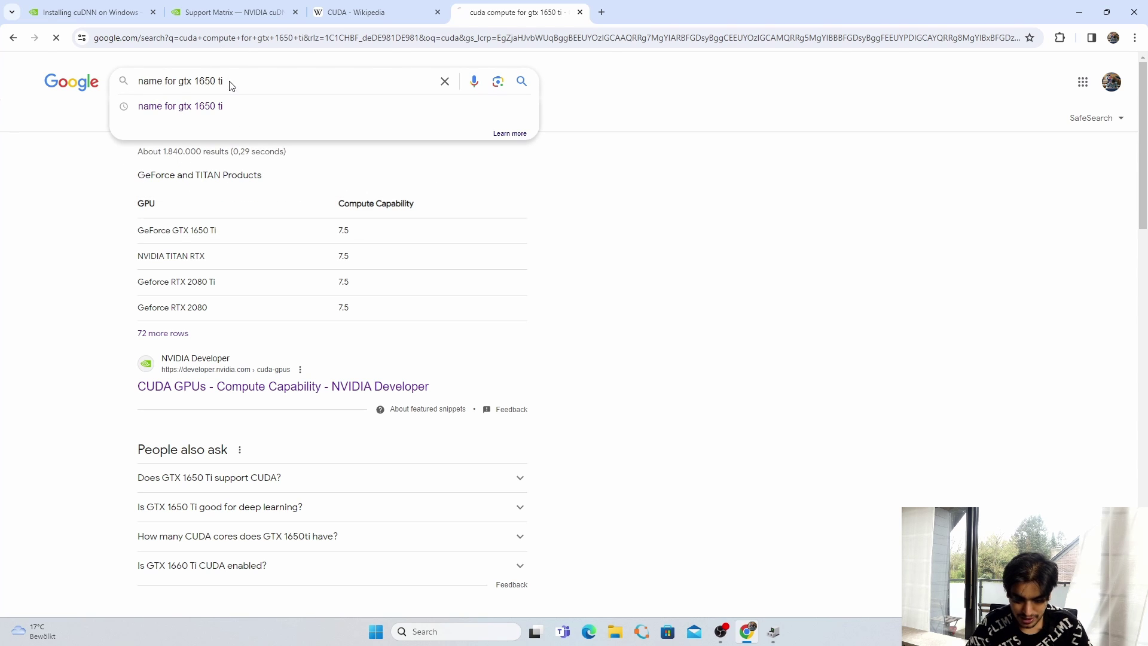
key(Return)
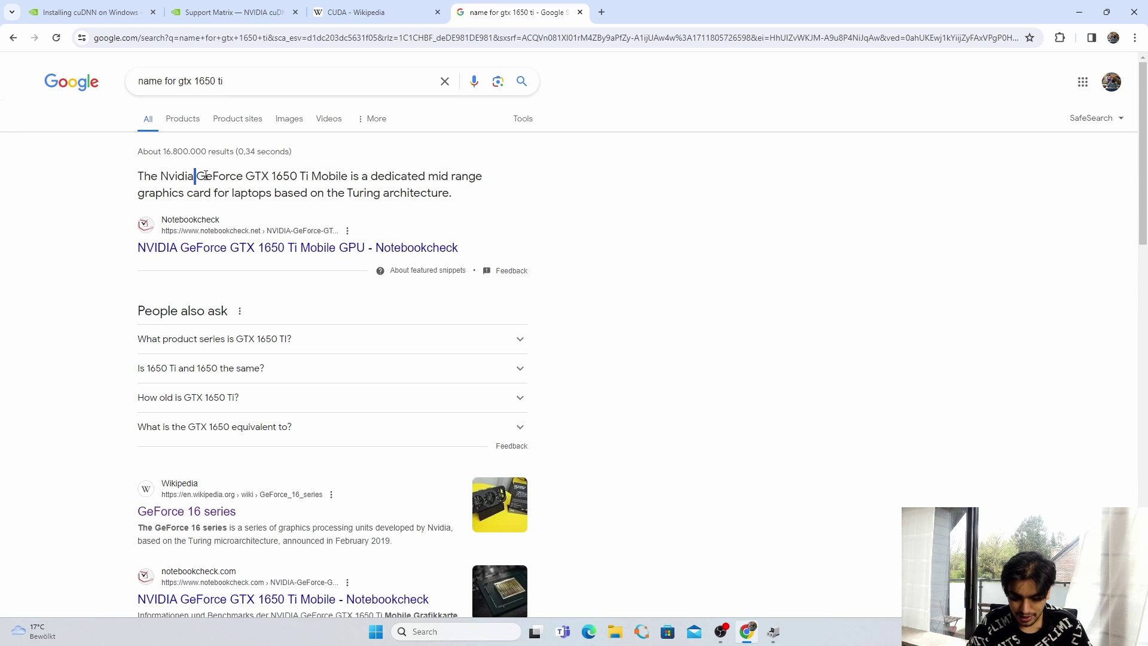
drag(205, 176, 308, 177)
double_click(375, 195)
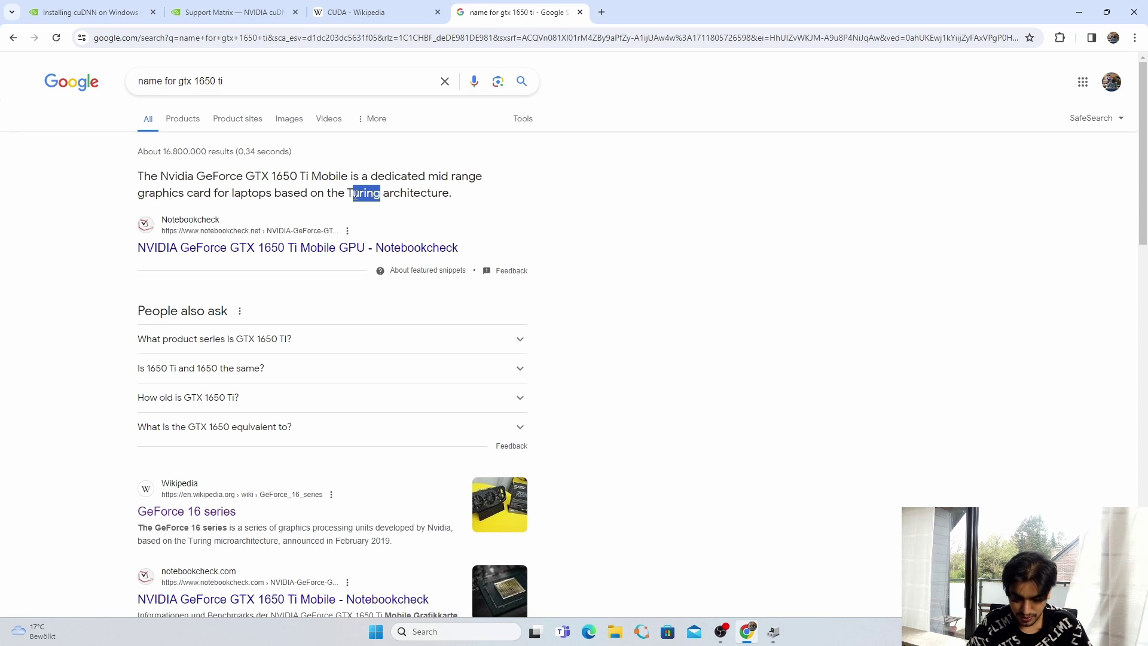
click(233, 12)
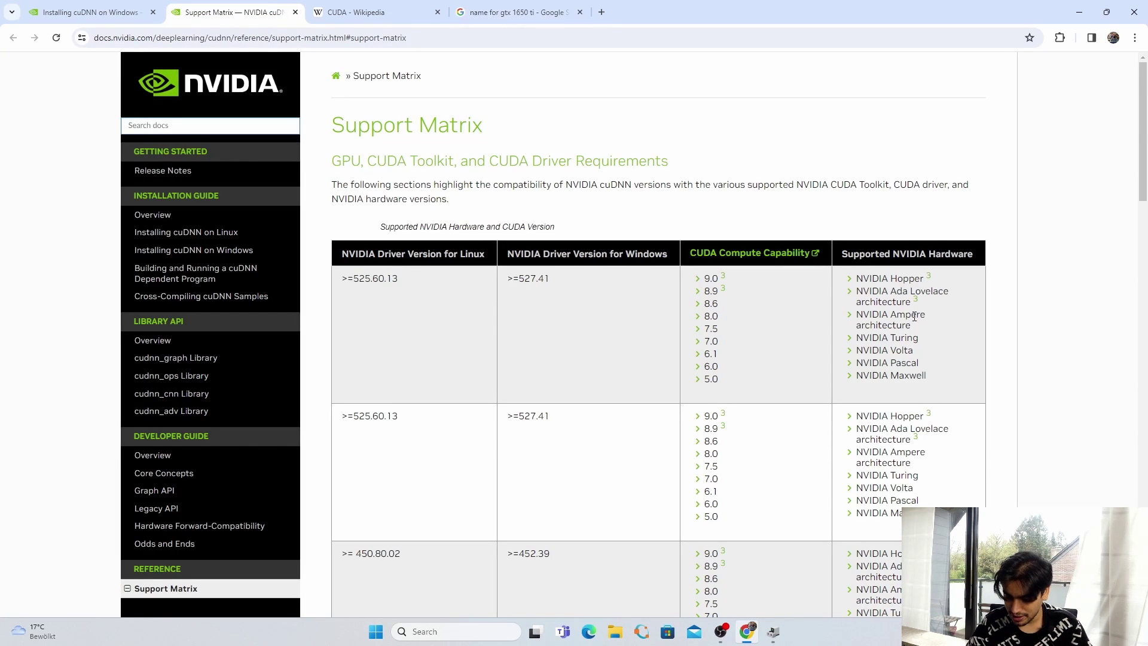
- Confirm the matrix lists NVIDIA Turing and 7.5, and open the CUDA Toolkit Version link in a new tab
drag(918, 338, 857, 340)
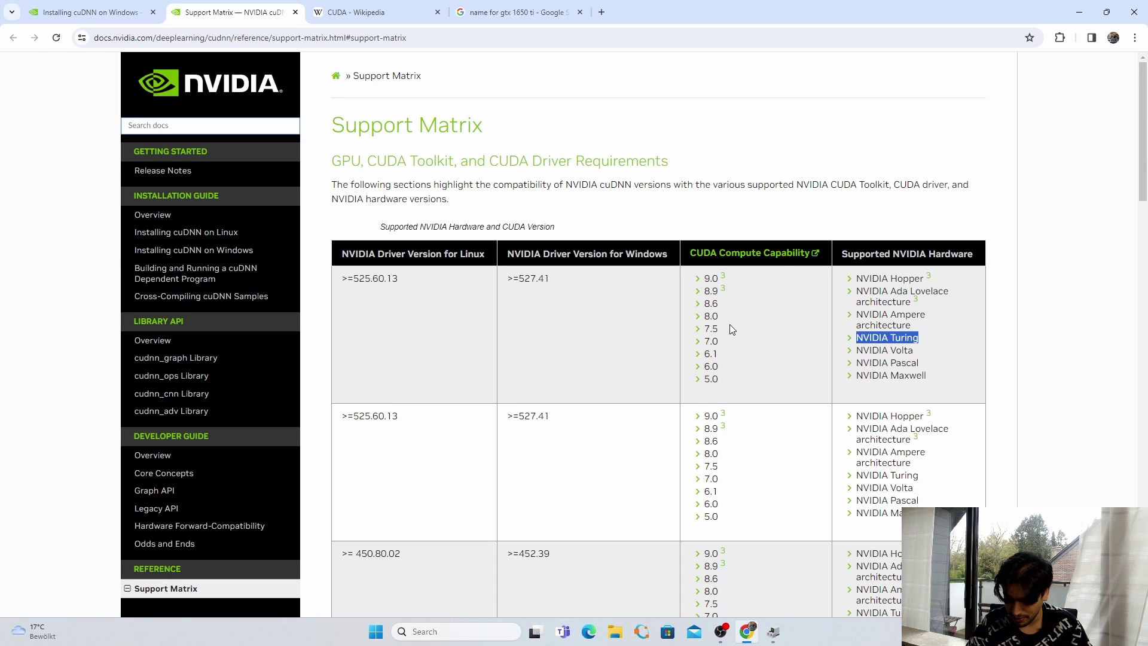
double_click(710, 328)
scroll(551, 331, left, 3)
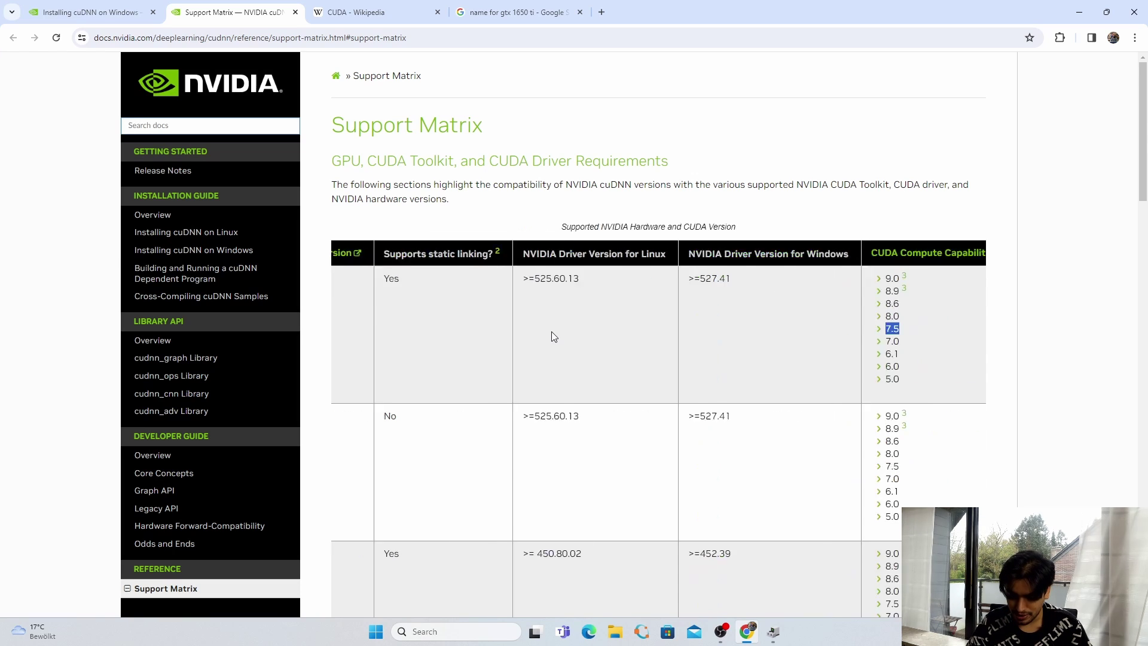
scroll(551, 334, left, 4)
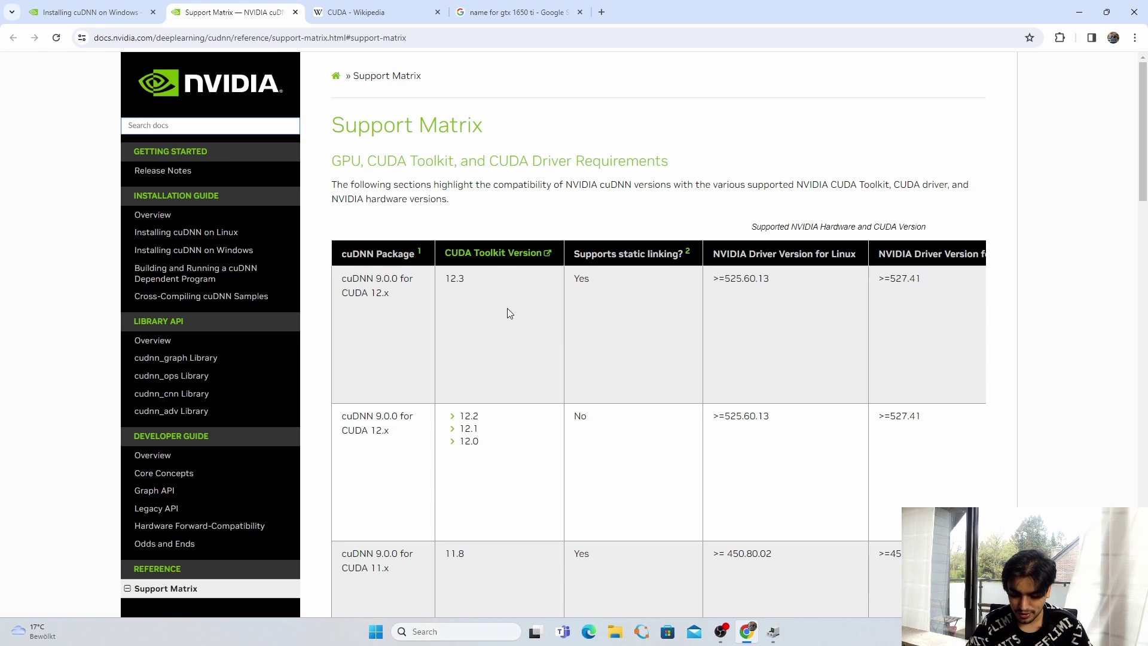
right_click(490, 251)
click(514, 263)
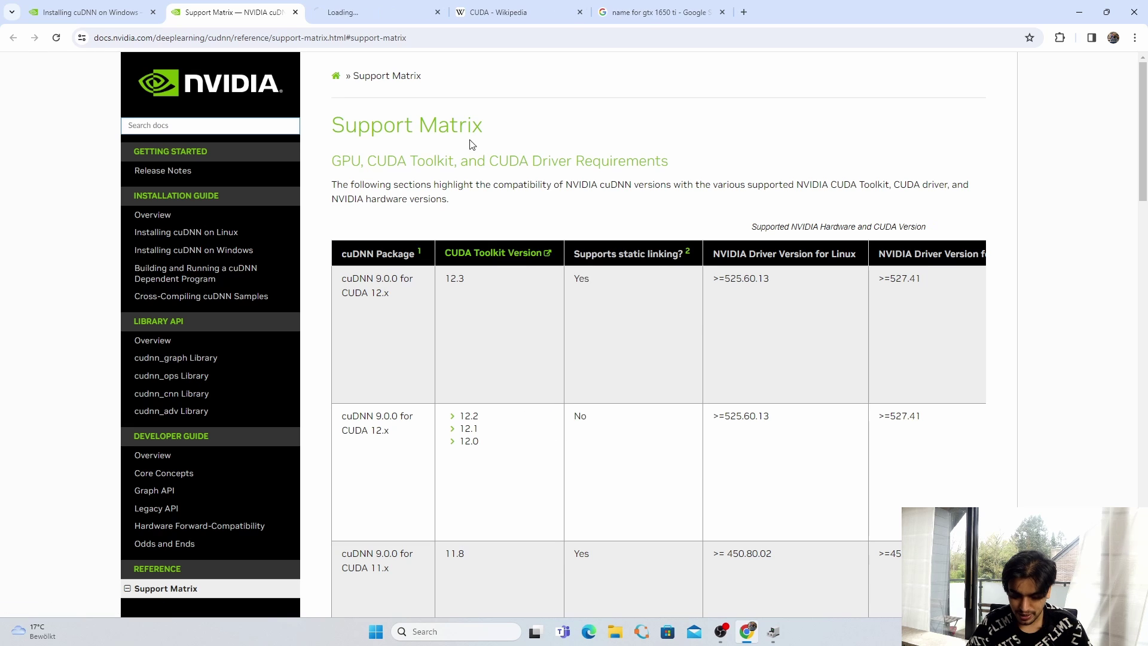
- Download the CUDA Toolkit 12.4.0 installer for Windows, x86_64, version 11, exe (local)
click(376, 12)
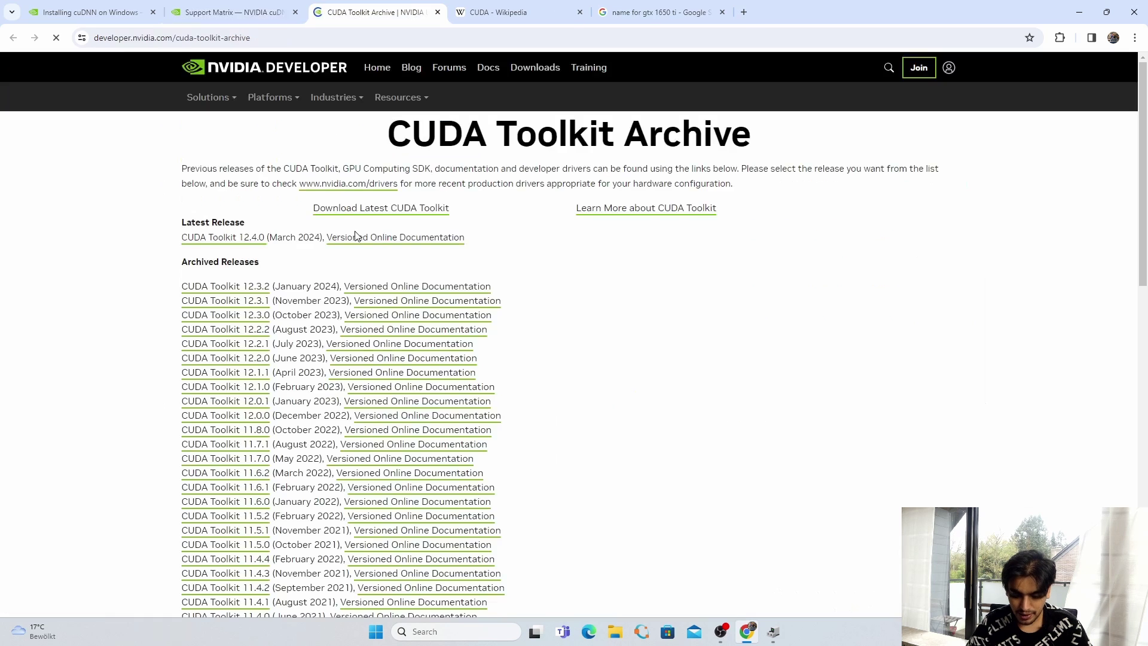
click(242, 239)
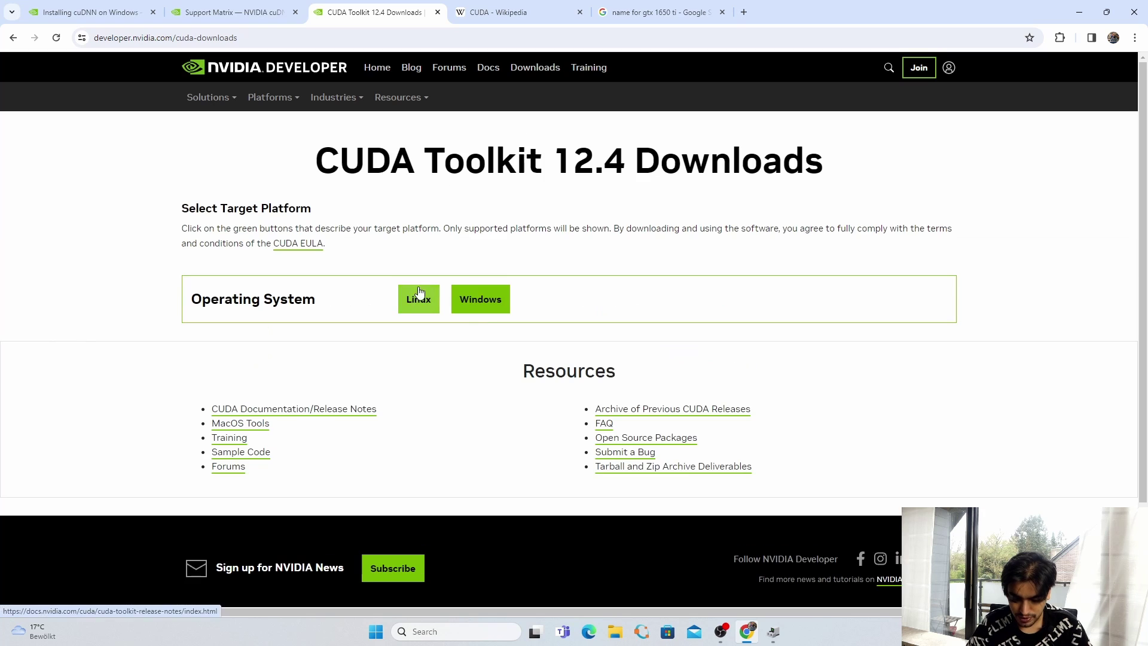
click(480, 299)
click(427, 353)
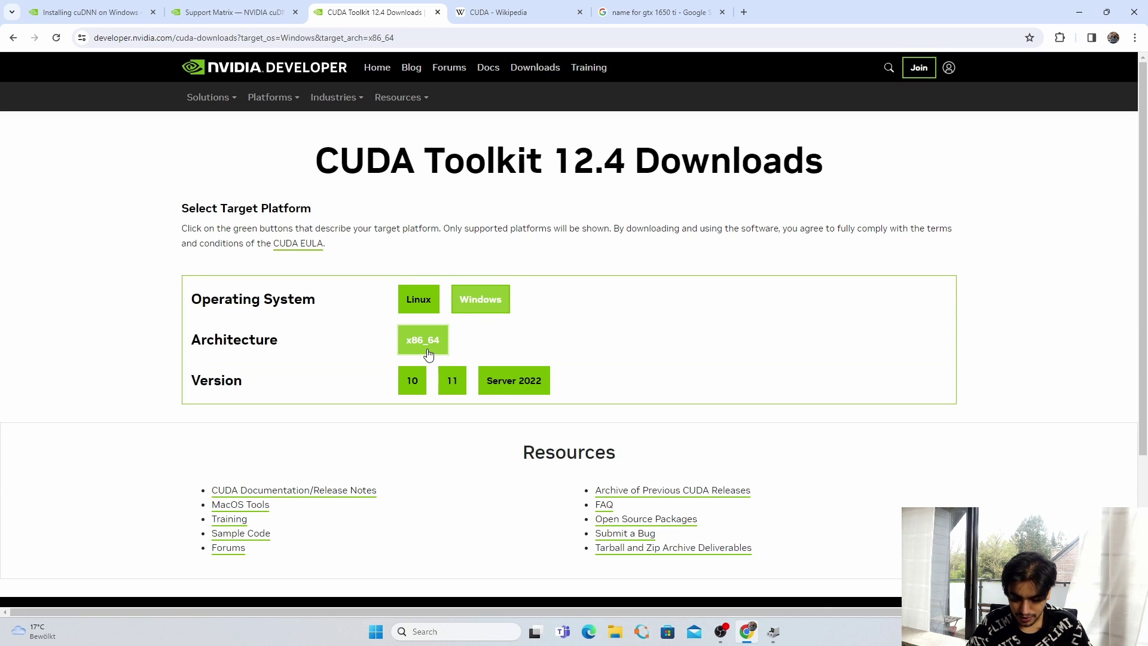
click(465, 381)
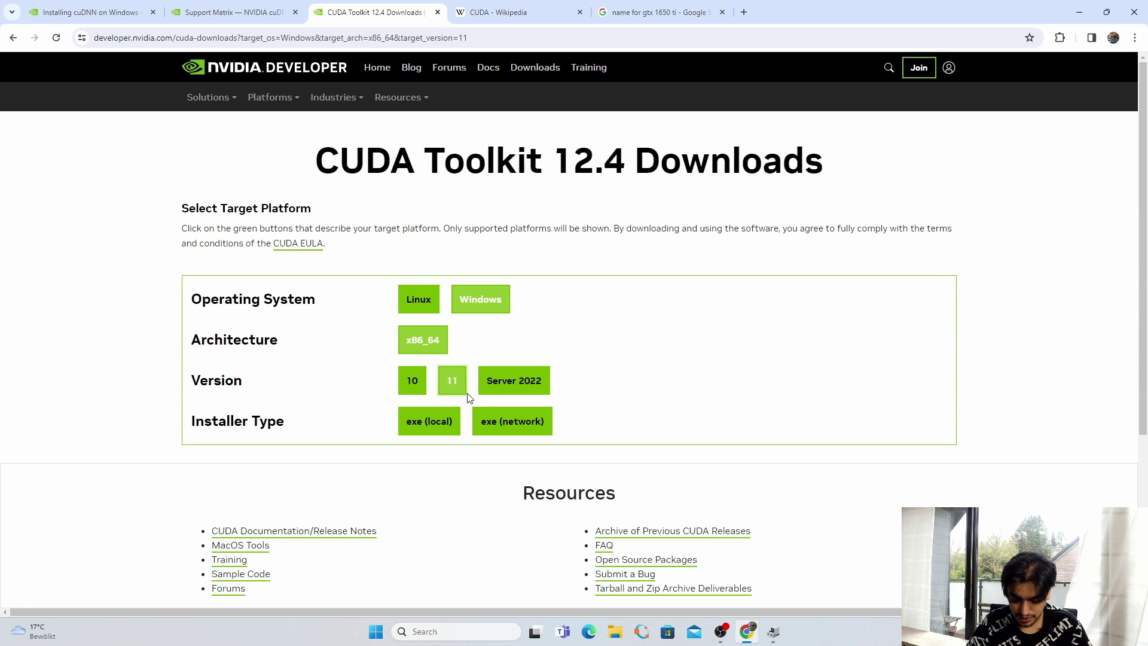
click(410, 429)
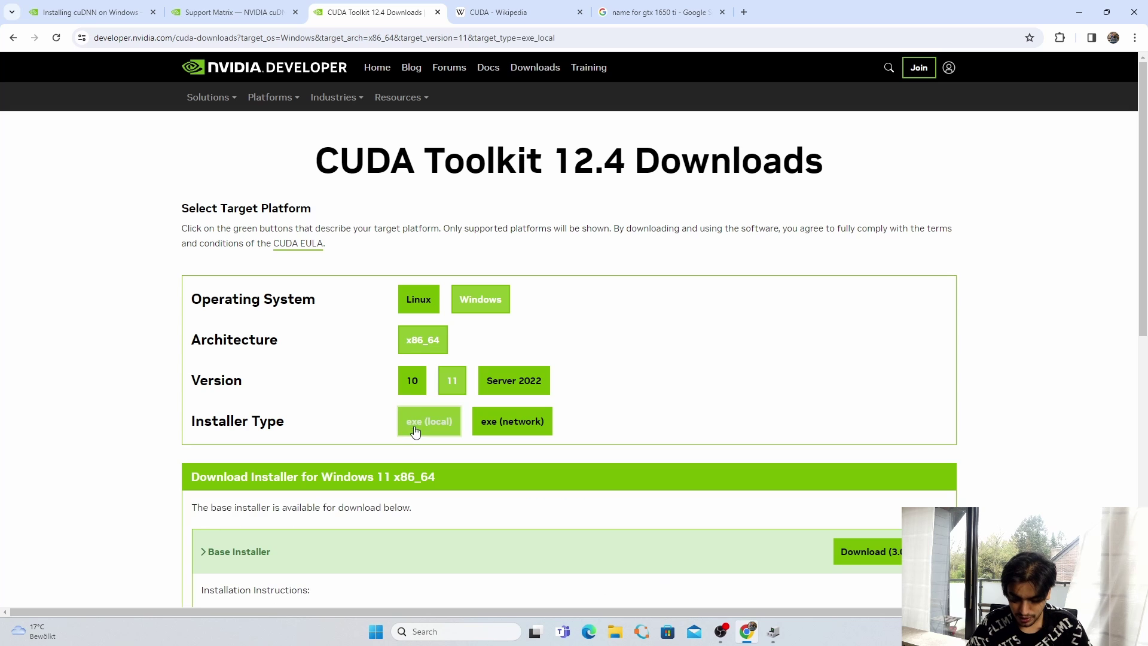
click(865, 551)
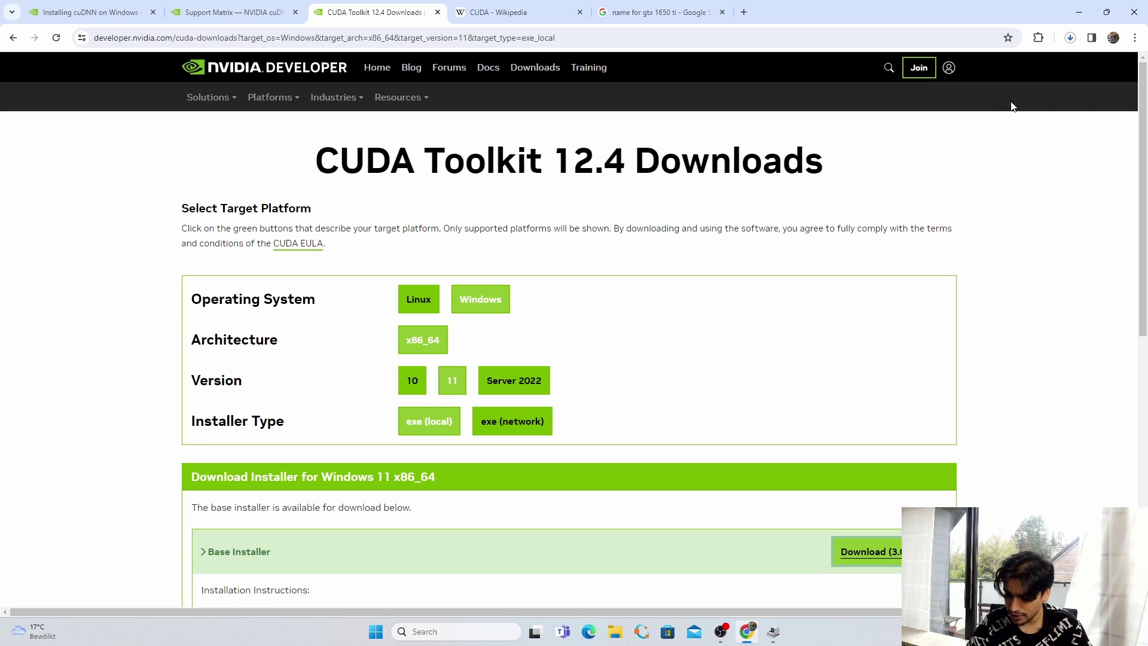
- Check the CUDA installer's download progress, then bring up File Explorer
click(1069, 37)
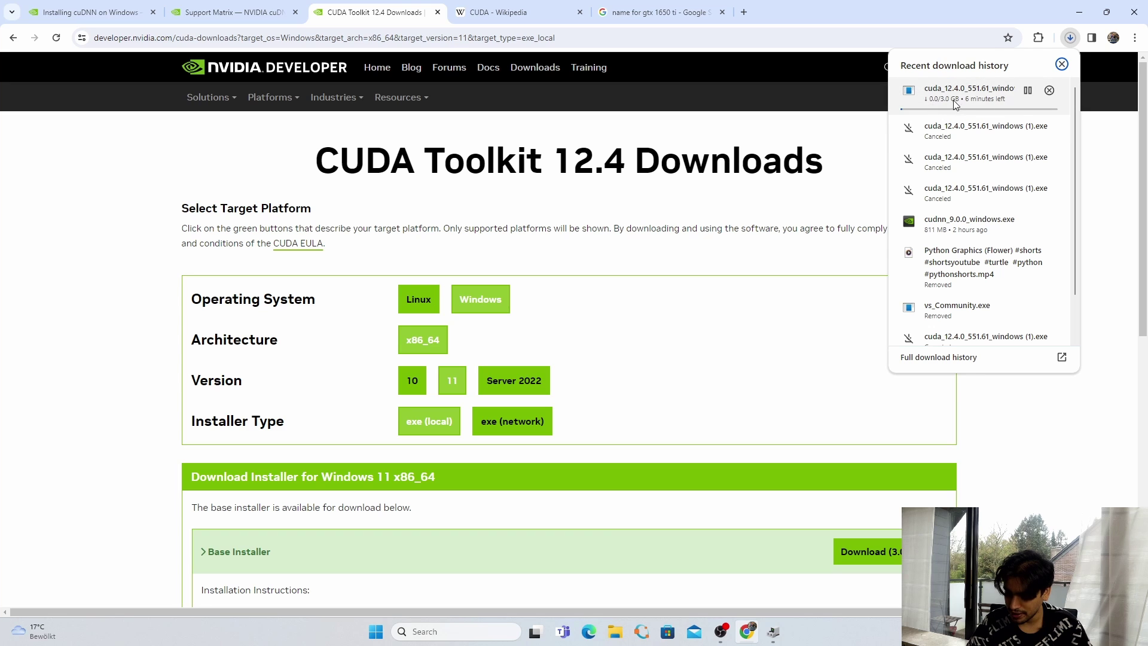
key(Escape)
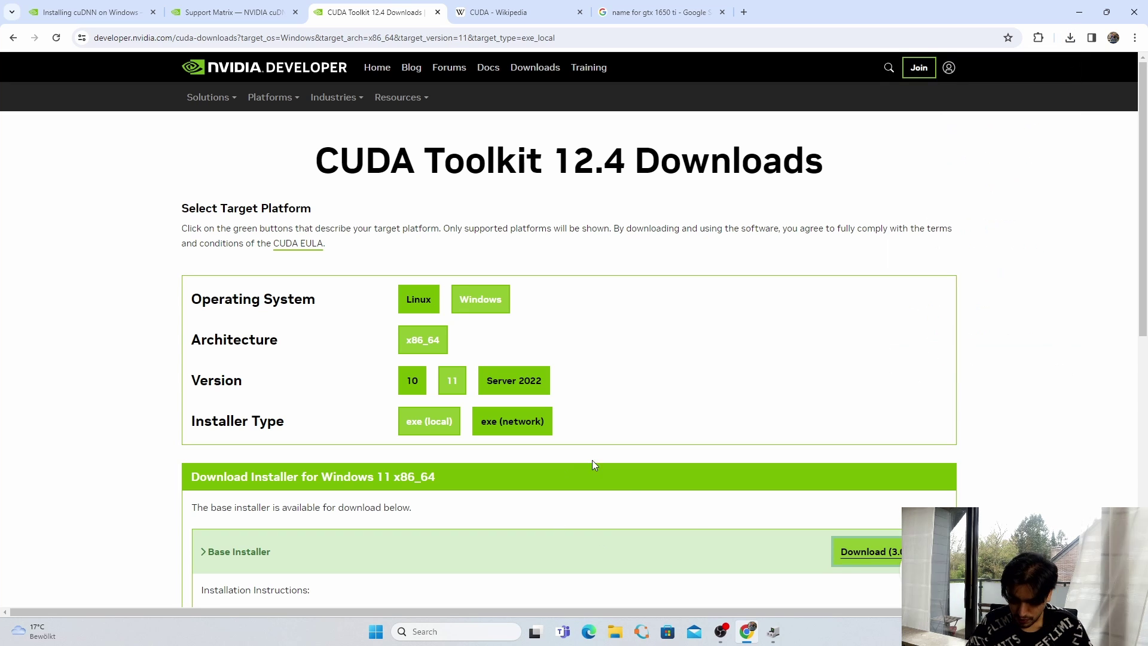
click(615, 631)
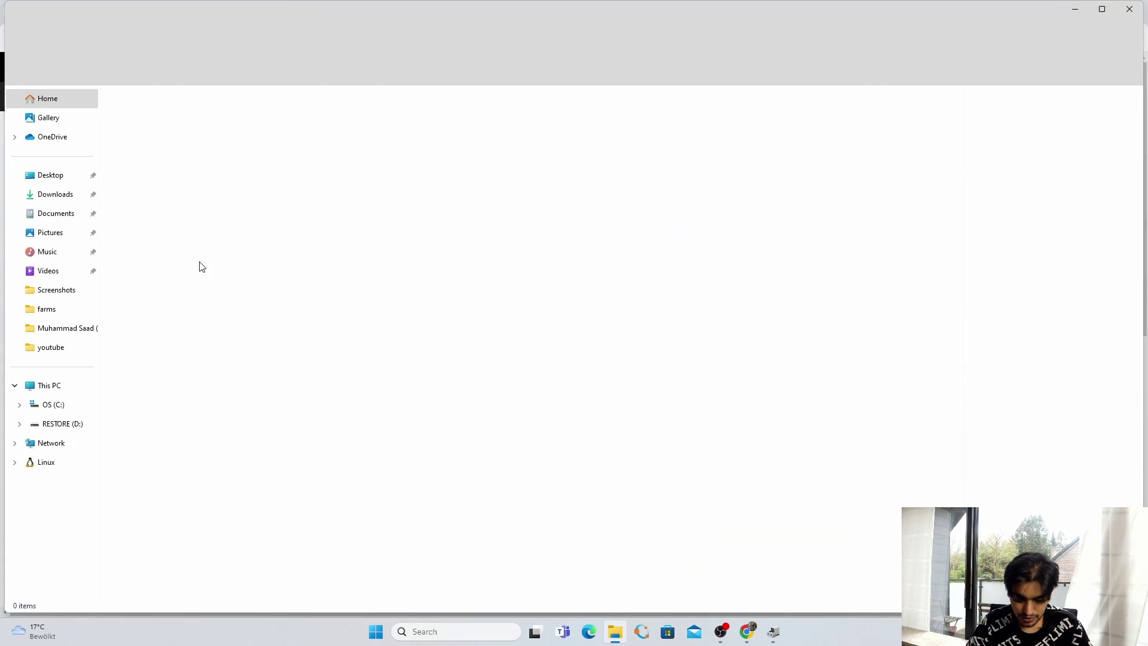
- Run cuda_12.4.0_551.61_windows.exe from Downloads and accept the default extraction folder
click(57, 194)
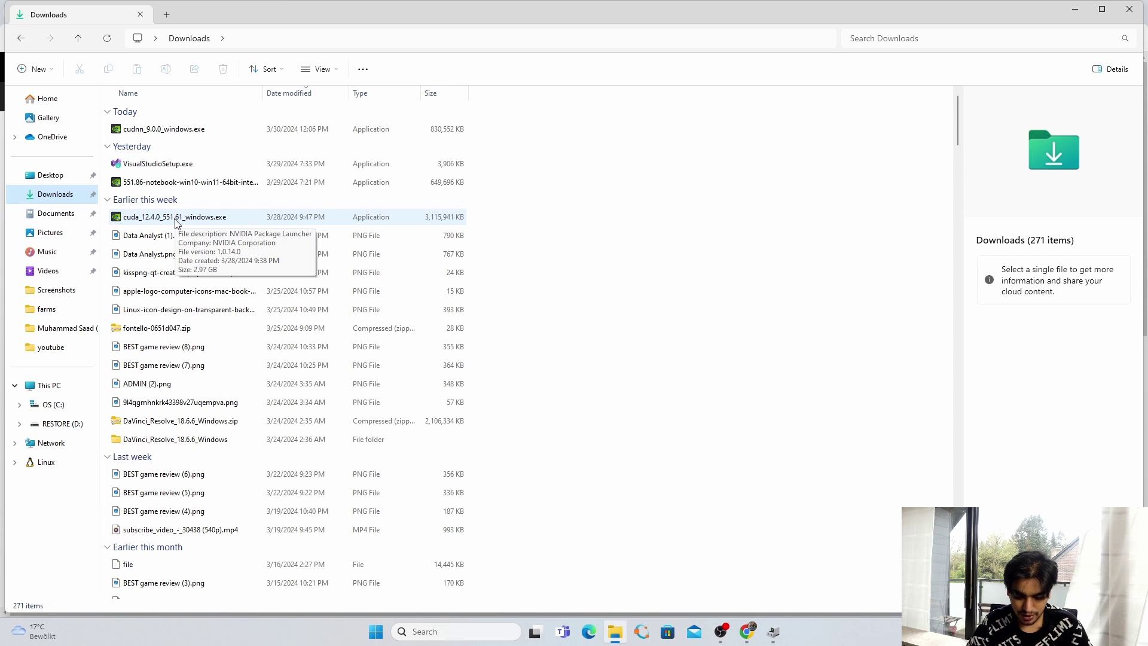
double_click(175, 218)
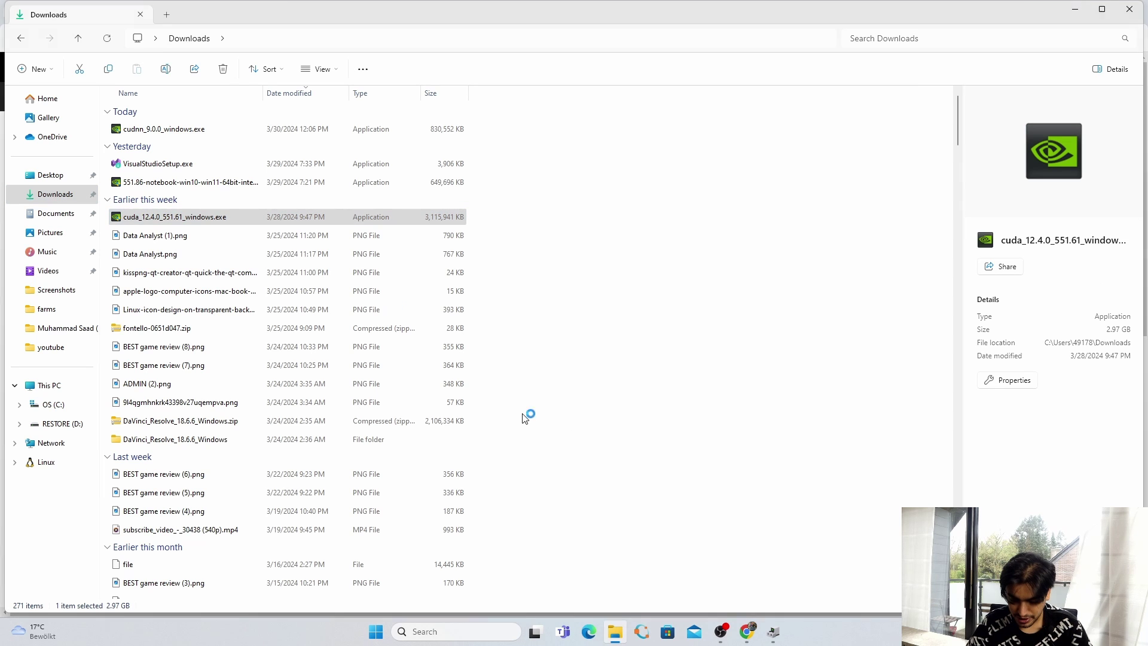
click(539, 335)
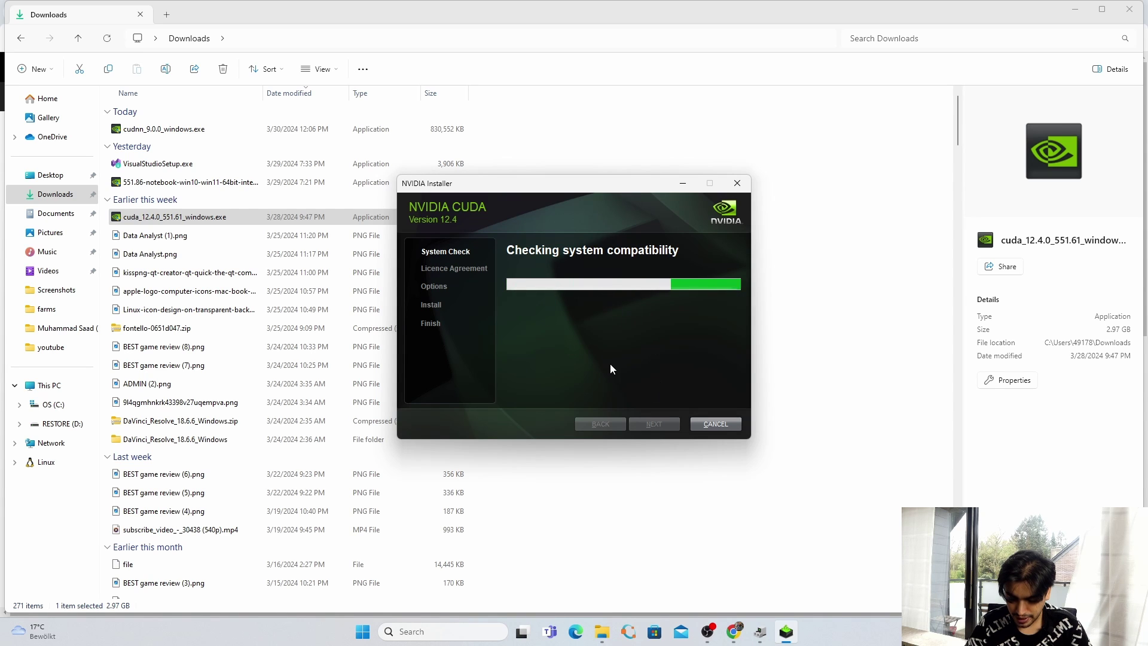
- Accept the licence agreement and choose the Custom (Advanced) installation option
click(637, 424)
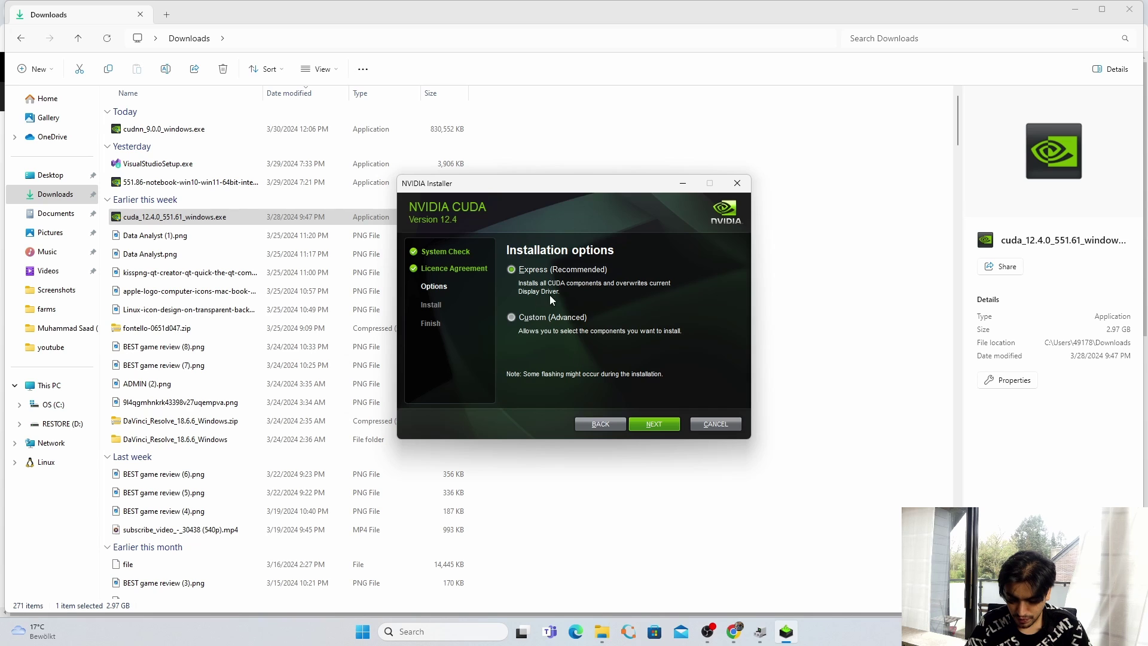
click(511, 316)
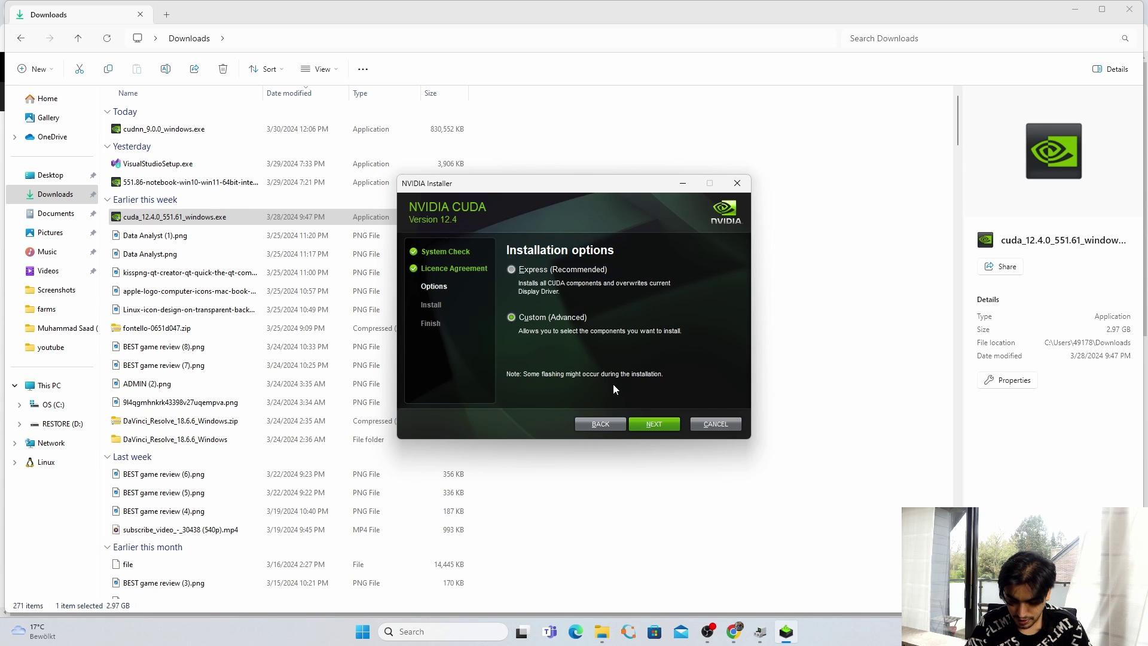
click(650, 425)
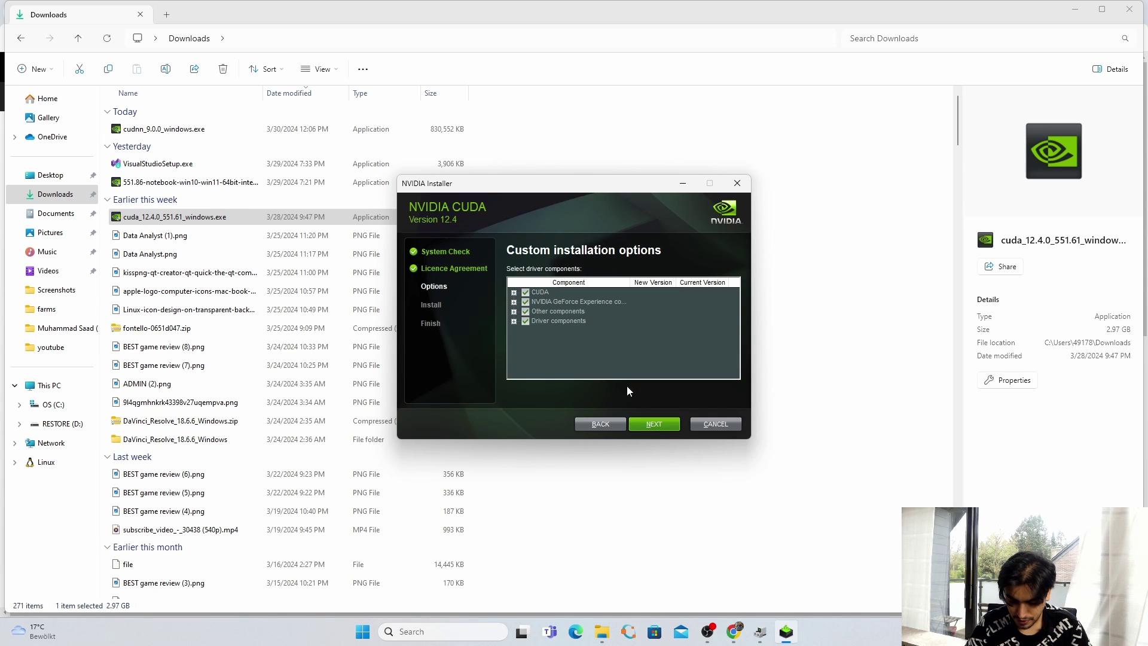
- Review the CUDA, GeForce Experience, Other and Driver component groups in the component tree
click(513, 293)
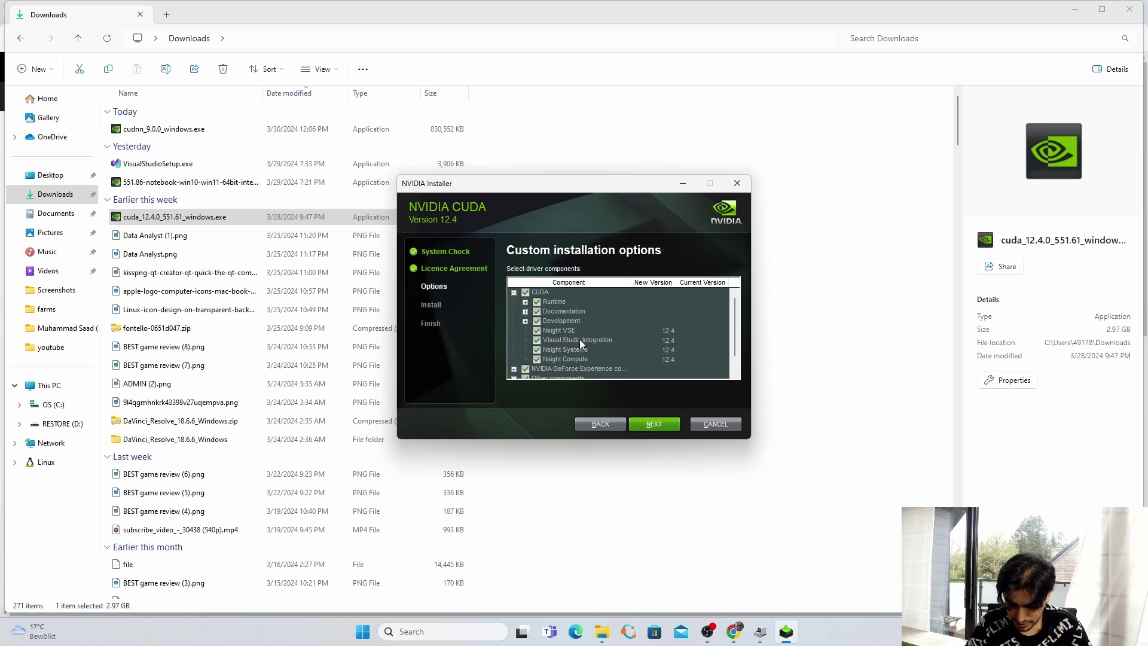
scroll(579, 335, down, 1)
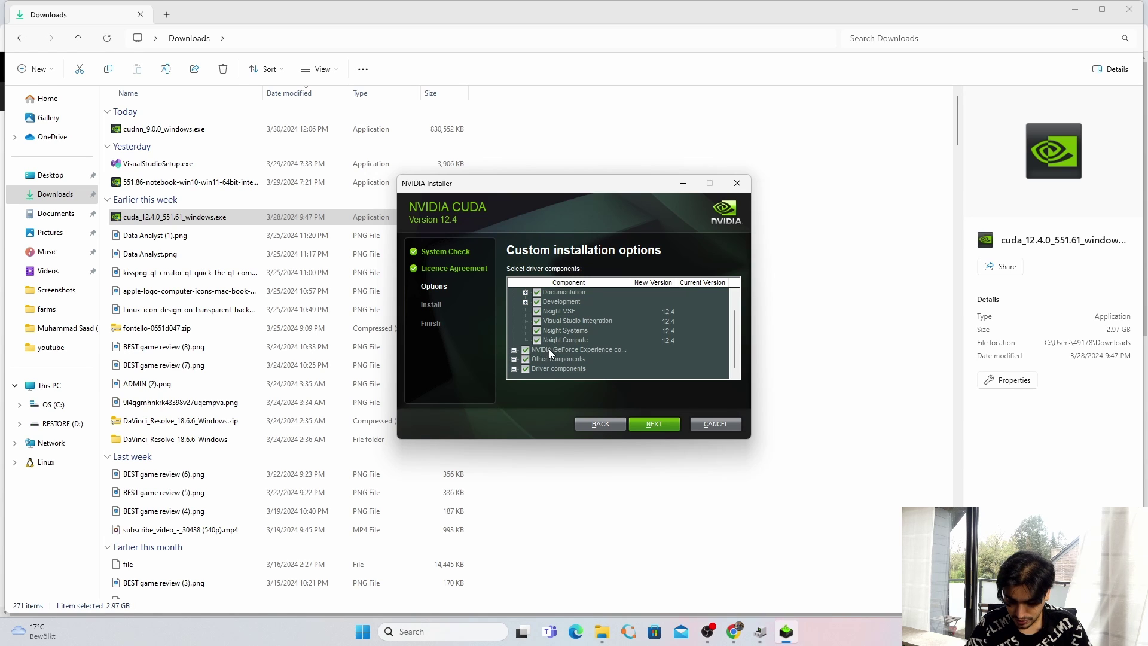
click(513, 350)
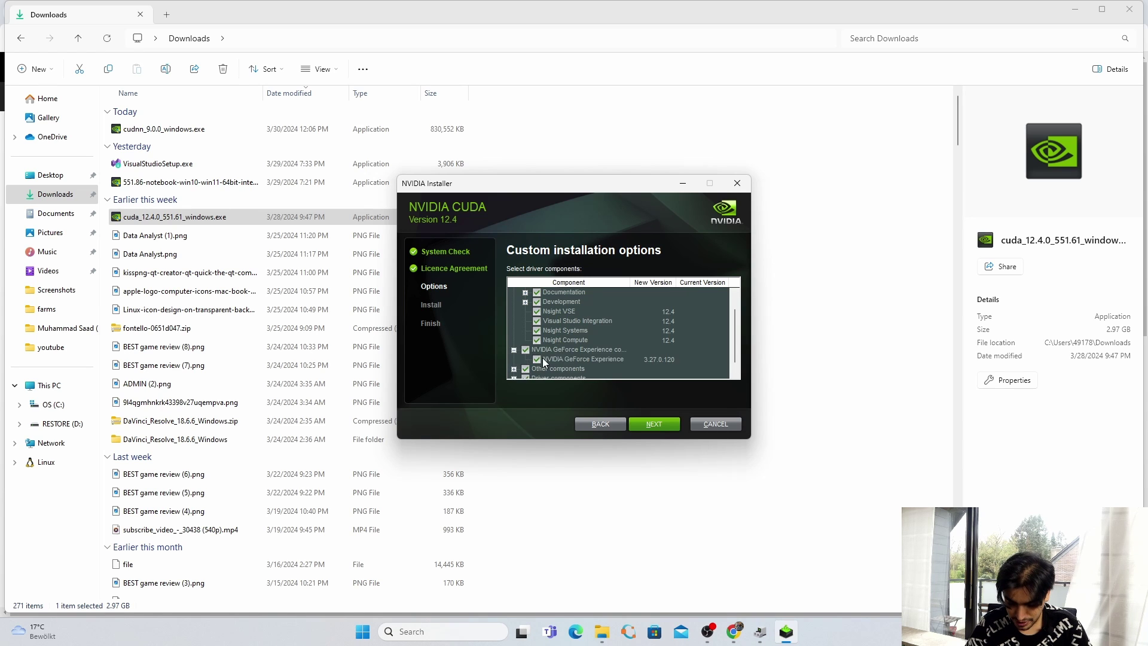
scroll(517, 355, down, 1)
click(513, 359)
scroll(564, 340, down, 1)
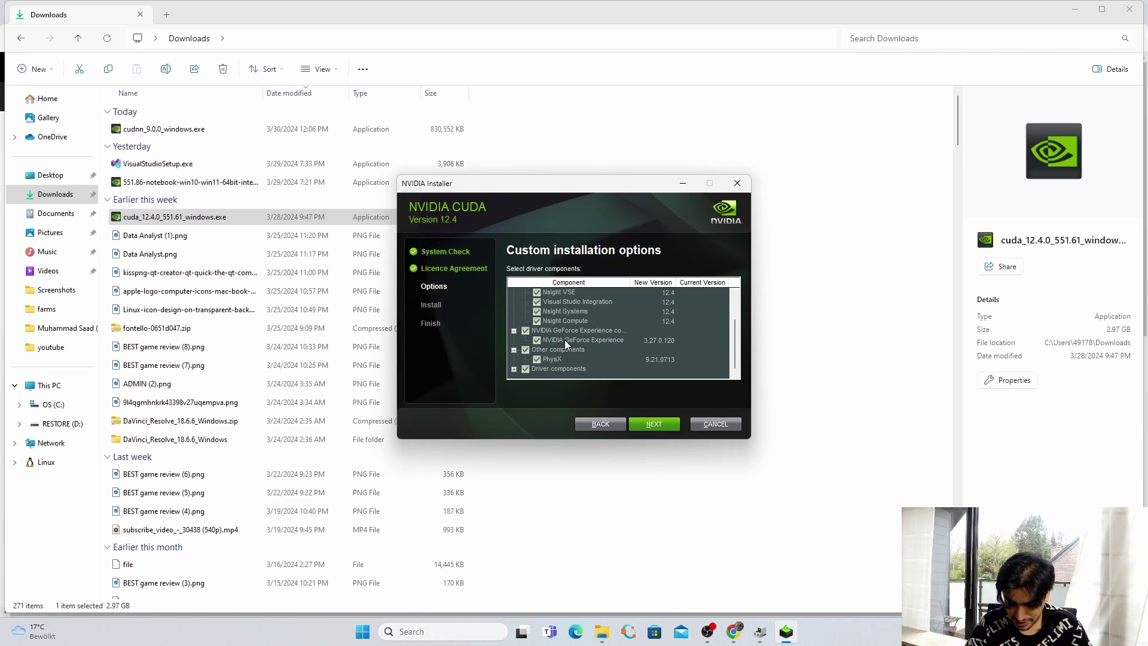
click(513, 368)
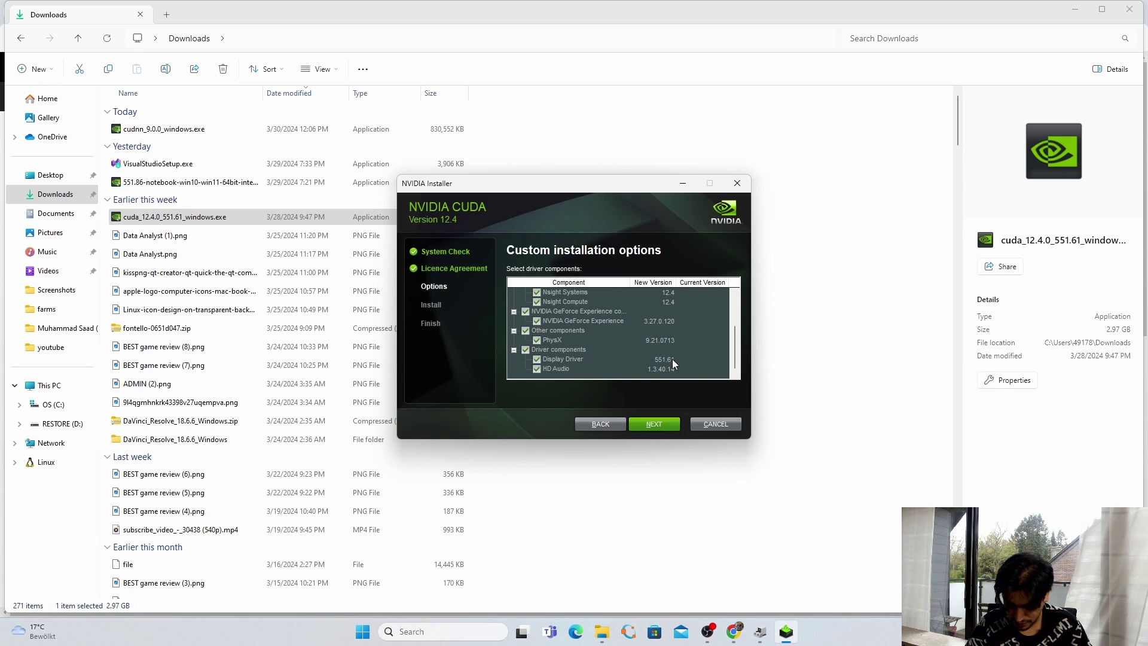
scroll(555, 321, up, 6)
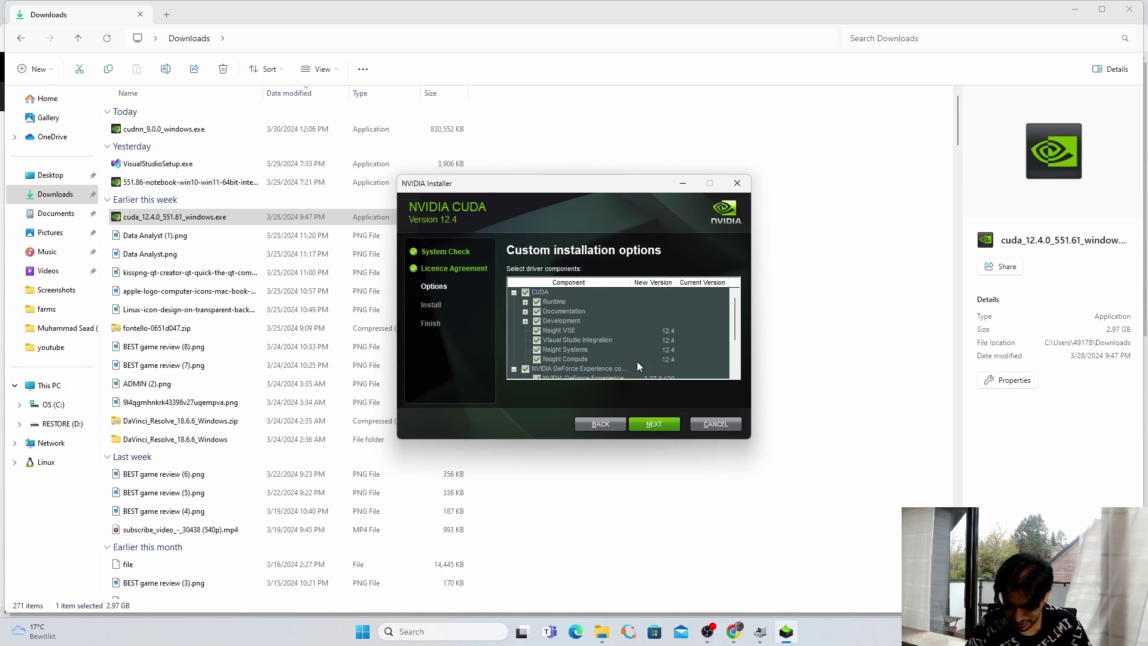
- Continue with all components and the default install location, then follow the Visual Studio download link
click(662, 425)
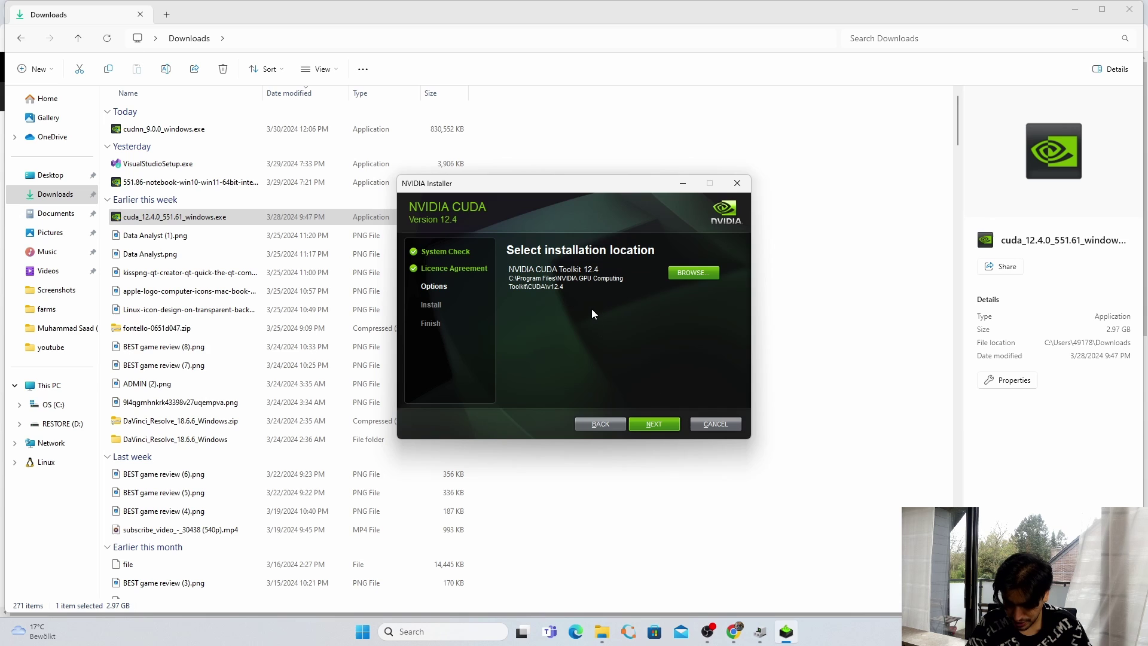
click(657, 423)
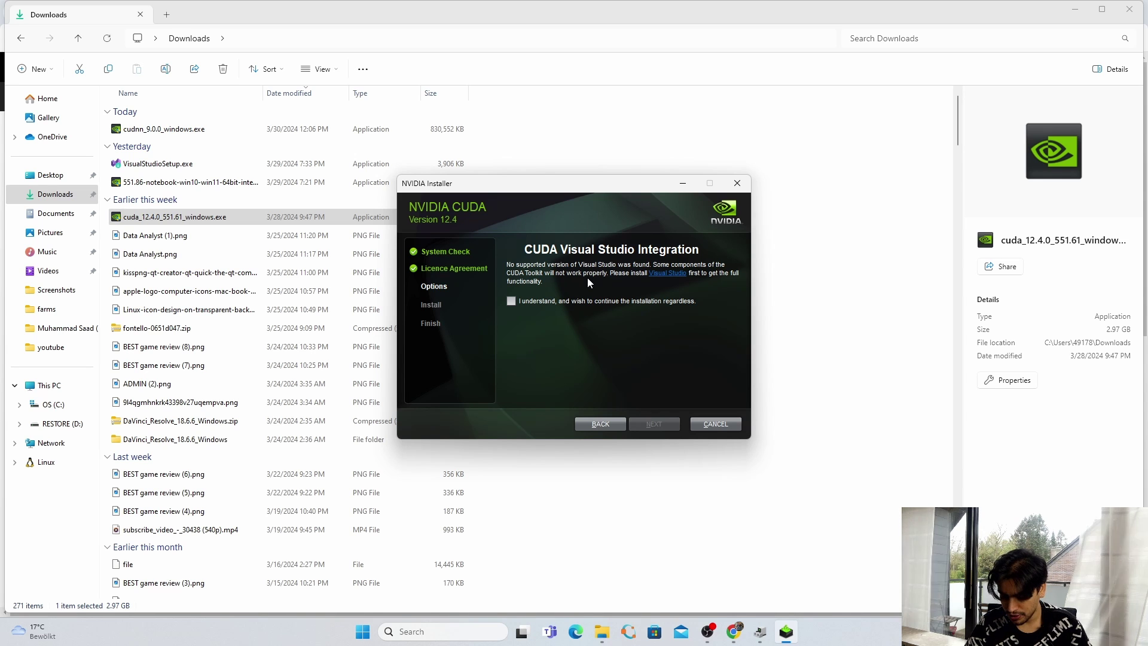
click(679, 273)
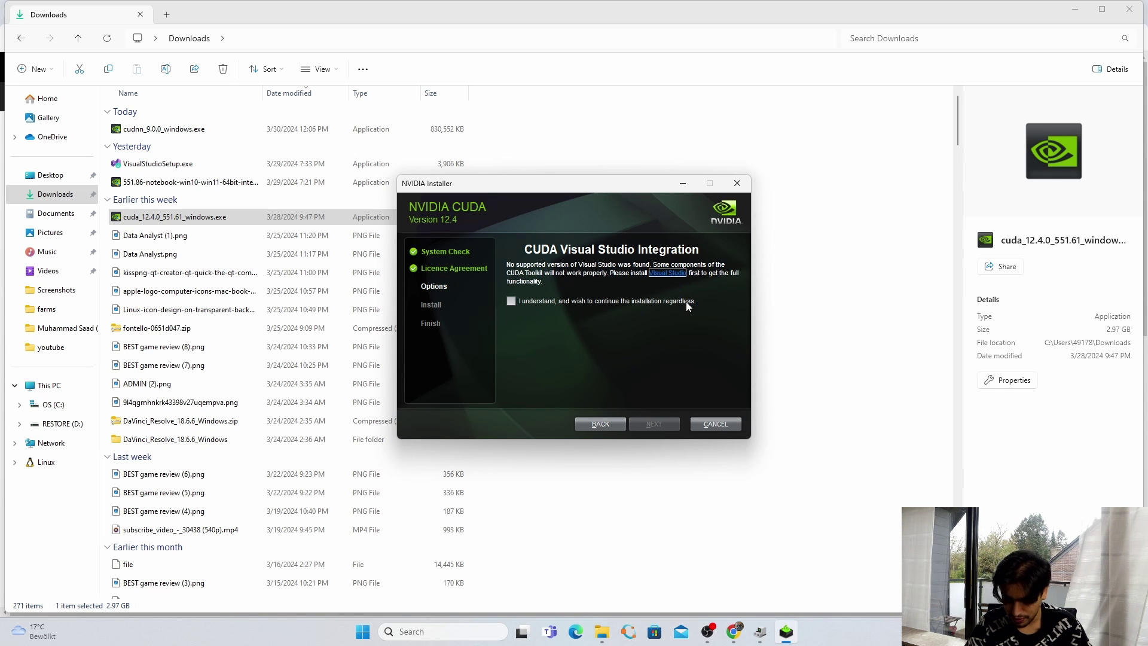
- Download Visual Studio Community 2022 and run VisualStudioSetup.exe, continuing the installer setup
scroll(339, 379, down, 9)
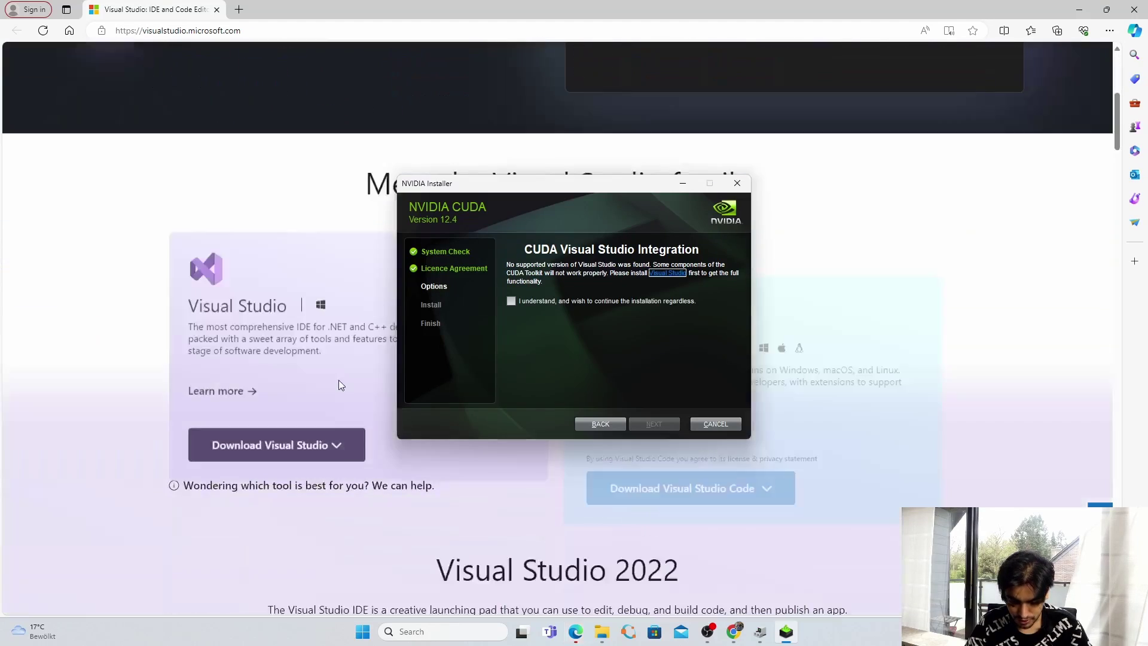
mouse_move(339, 385)
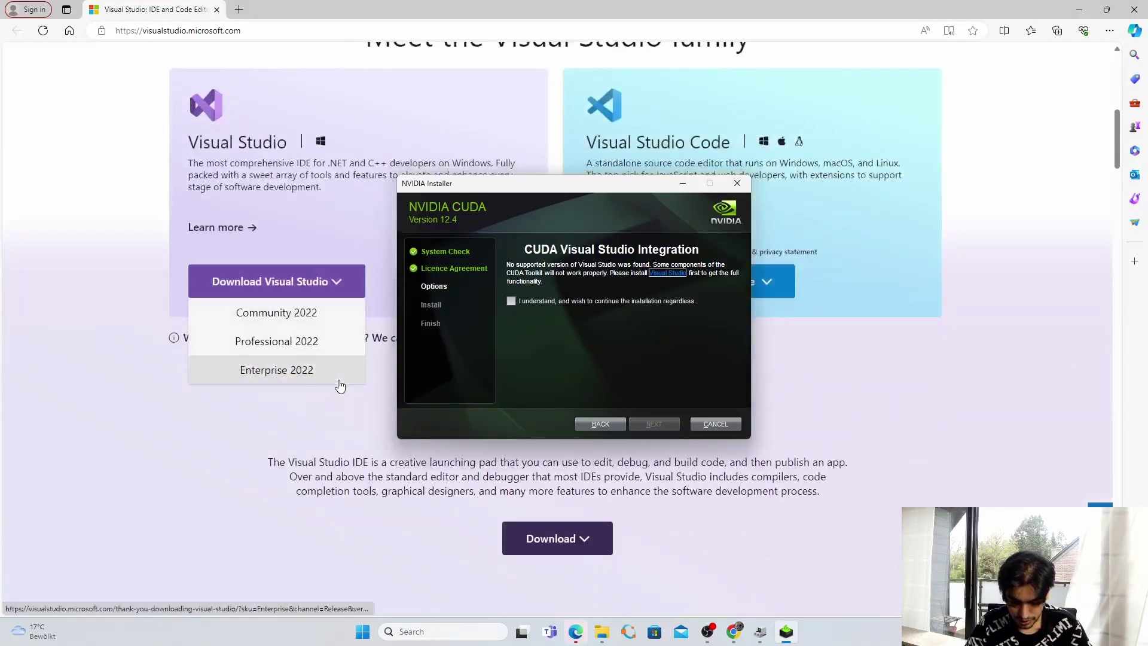
click(273, 323)
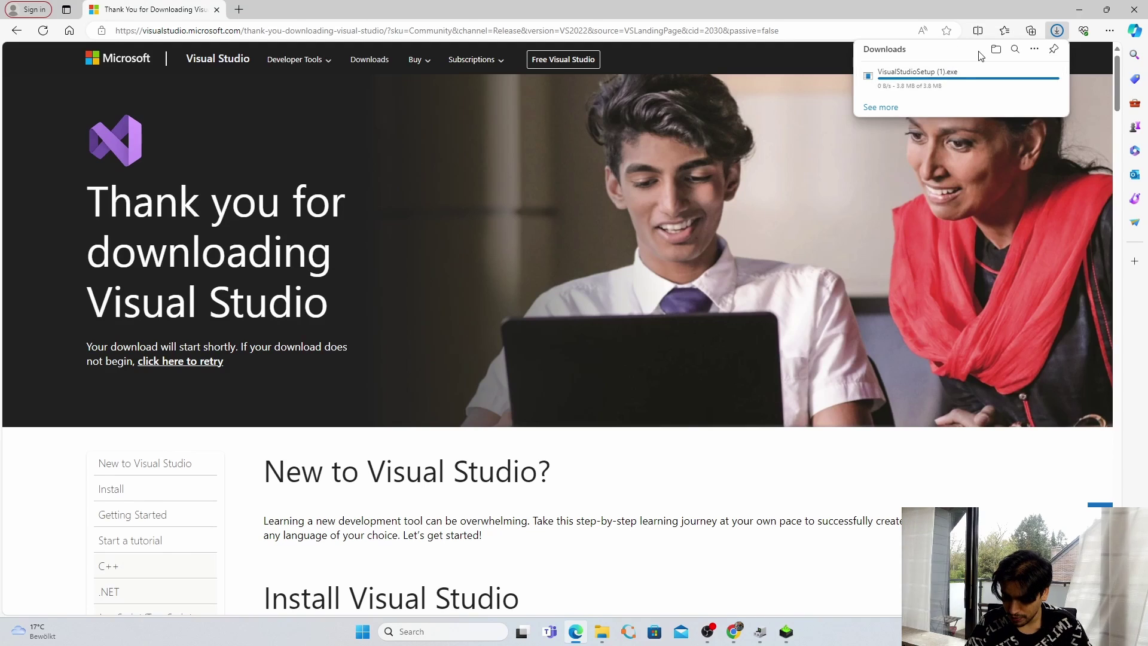
click(932, 81)
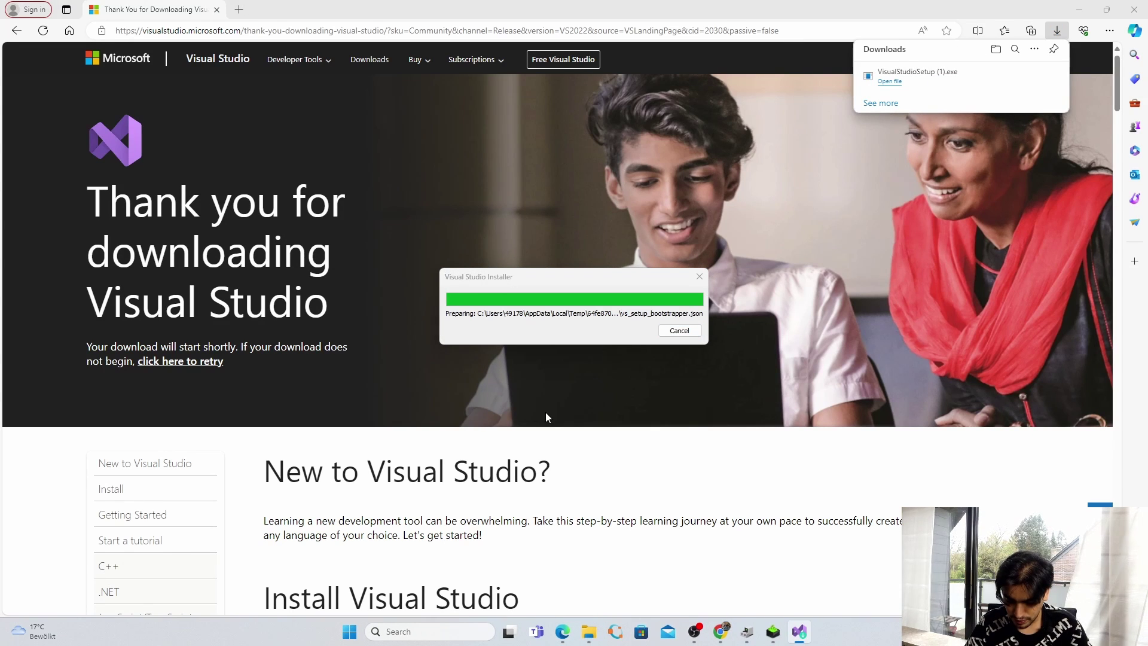
click(689, 378)
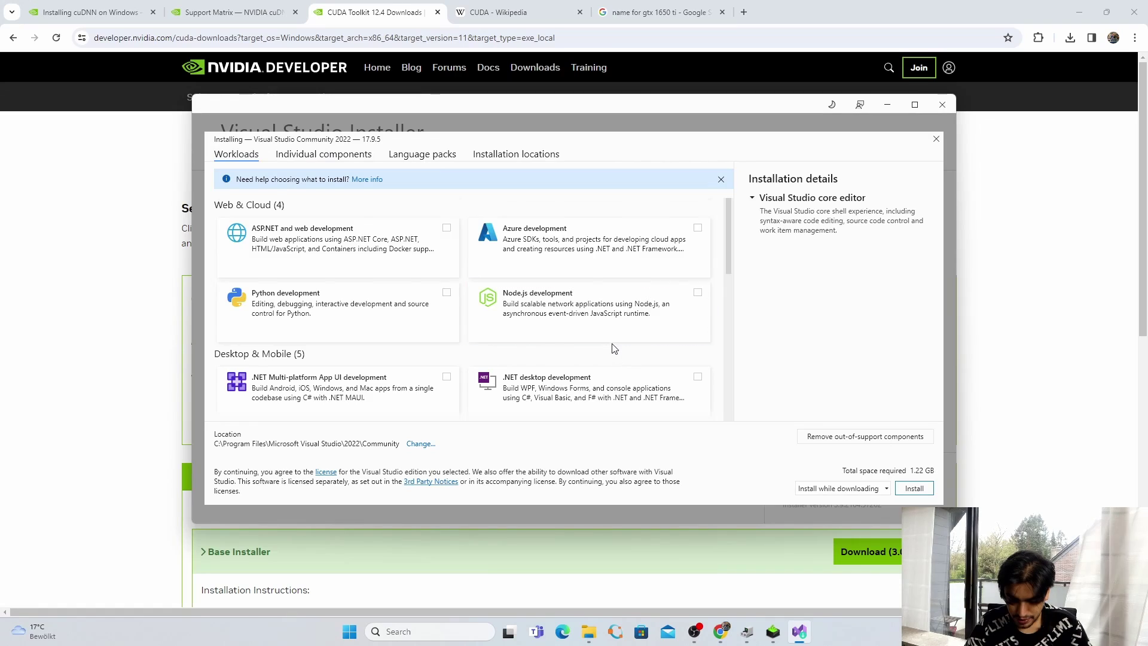
- Select the Desktop development with C++ workload in the Visual Studio Installer
scroll(611, 346, down, 10)
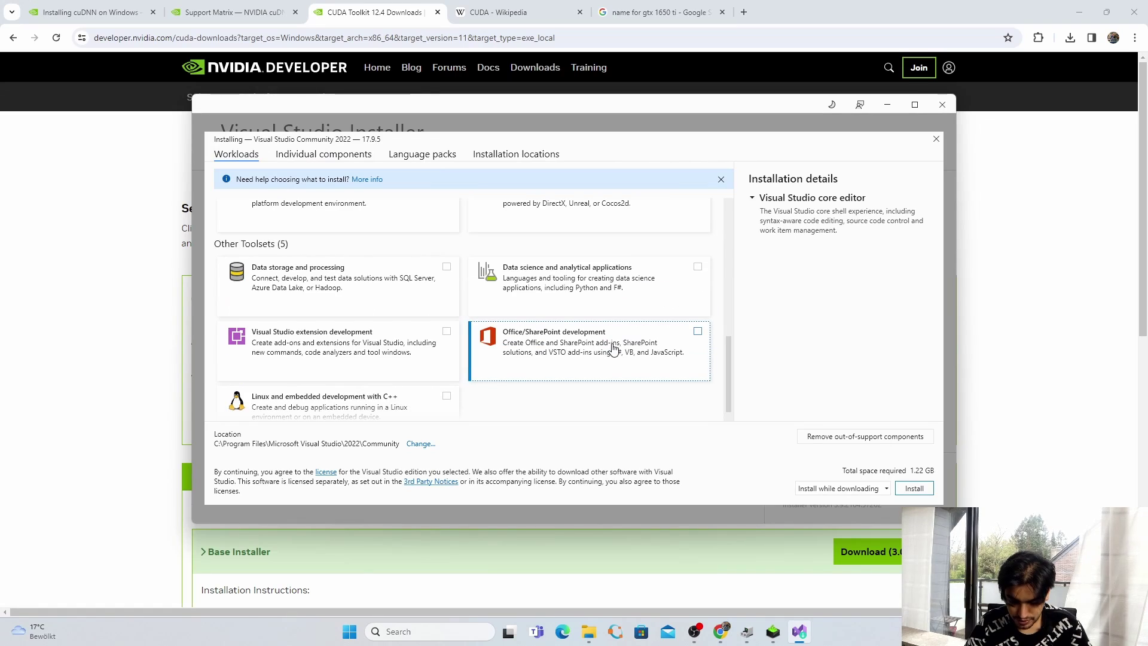
scroll(611, 347, up, 10)
scroll(613, 348, down, 4)
scroll(613, 348, down, 3)
scroll(612, 348, up, 6)
scroll(613, 348, down, 3)
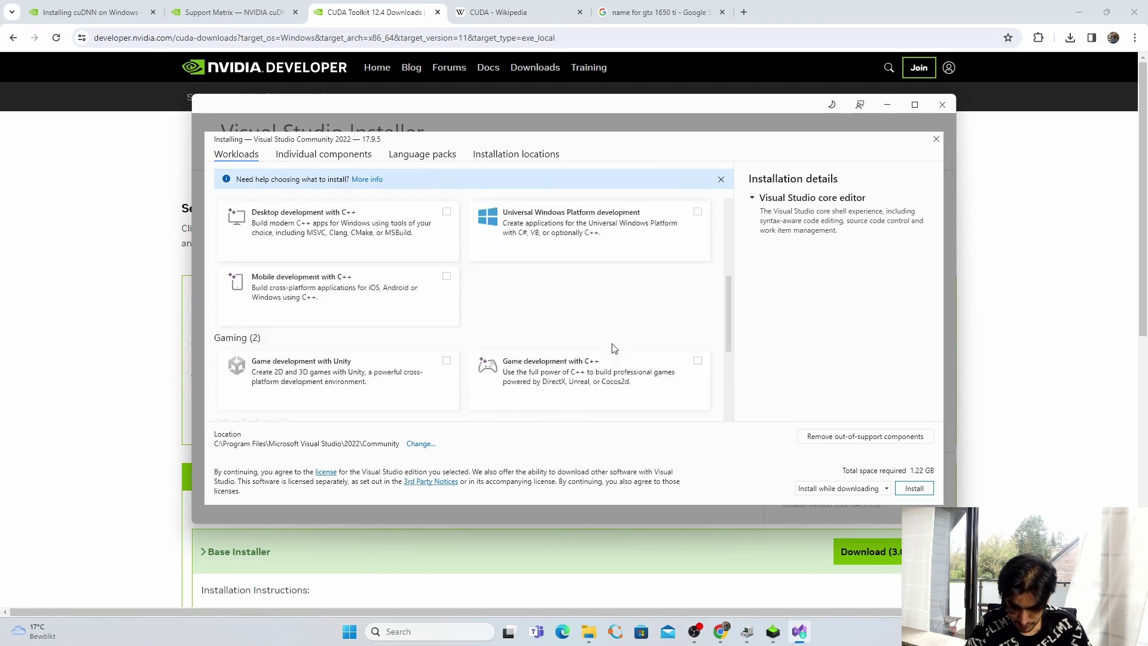
scroll(613, 348, up, 2)
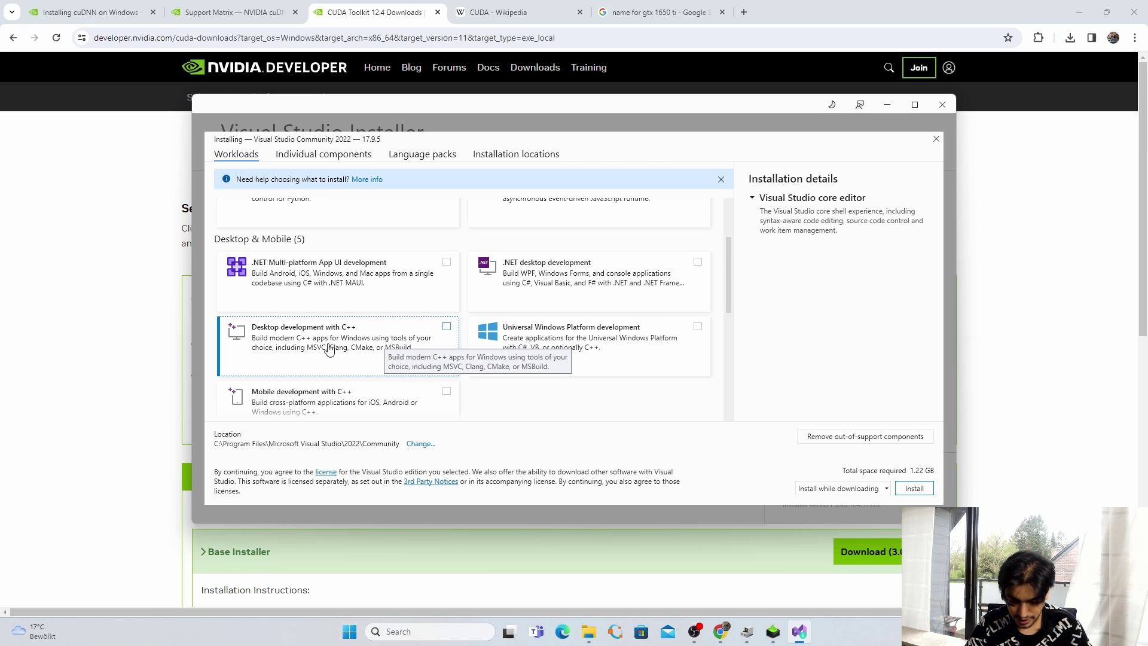
click(446, 327)
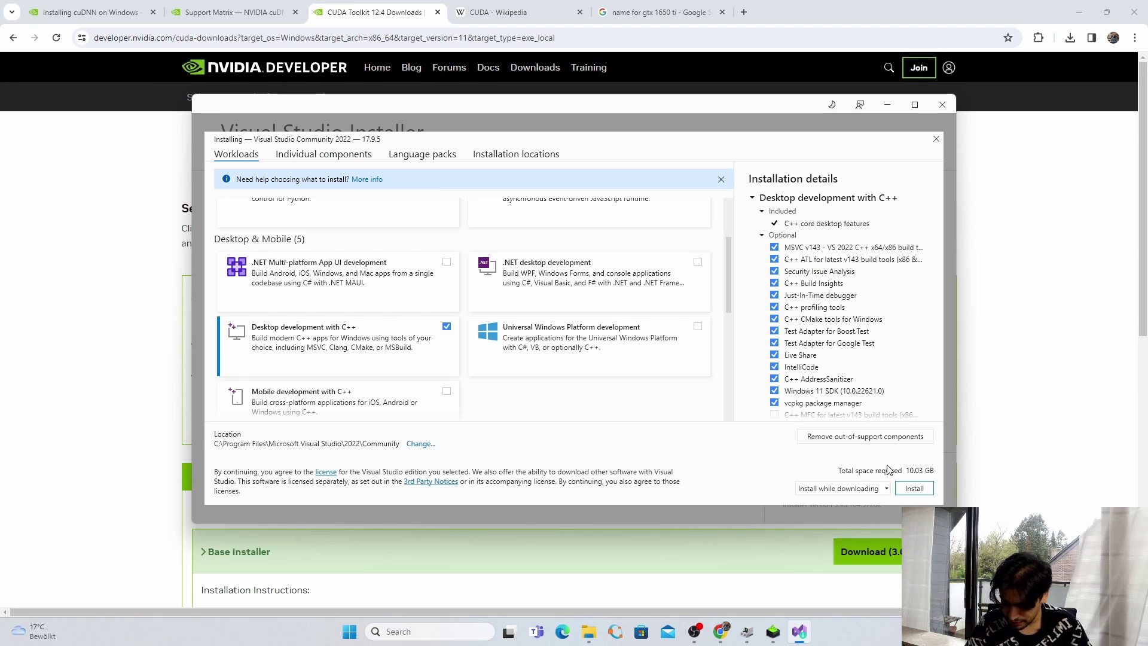
- Install Visual Studio Community 2022 without starting it afterwards, then close the installer
click(914, 488)
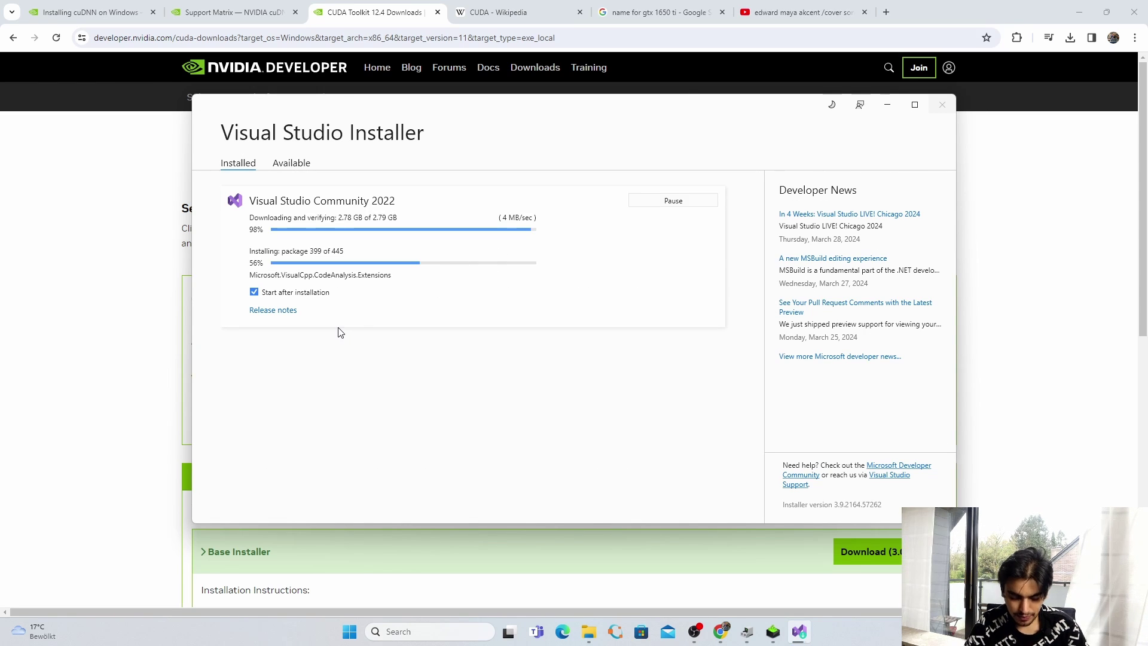
click(254, 293)
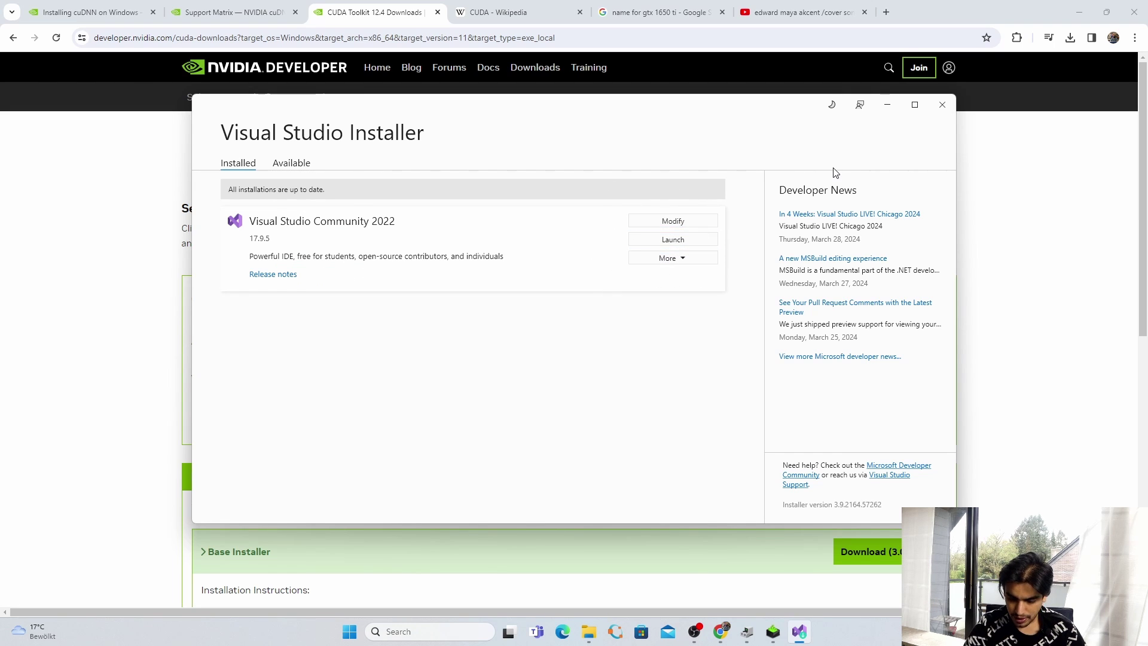
click(942, 105)
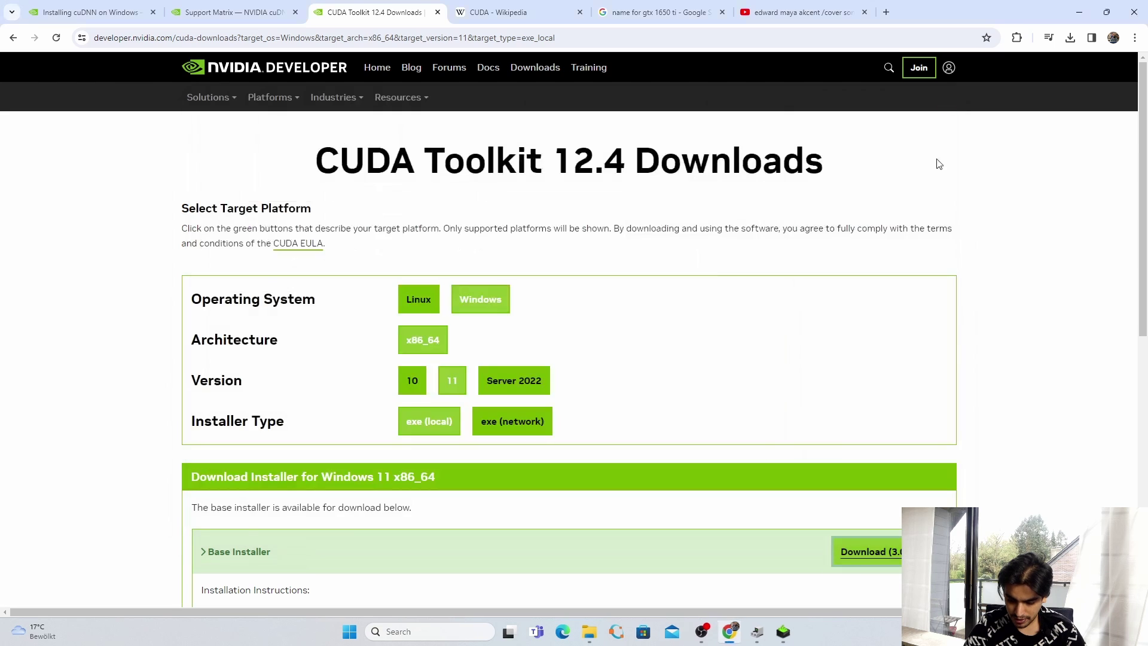
- Acknowledge the Visual Studio warning and continue the CUDA 12.4 installation past the environment variable check
click(786, 632)
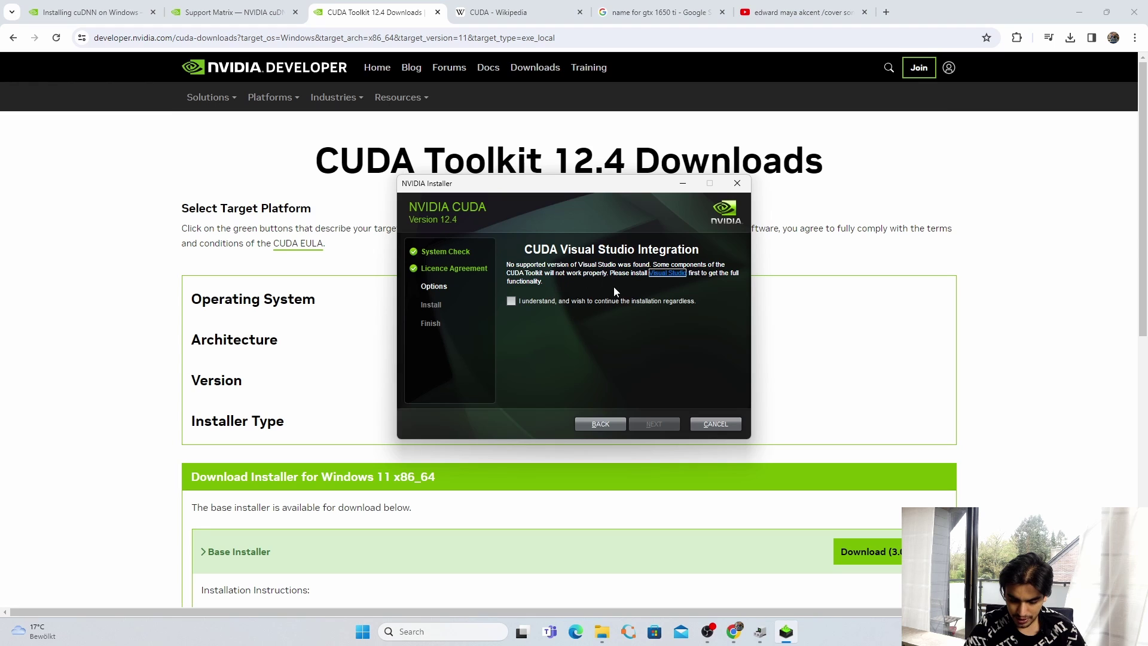
click(512, 302)
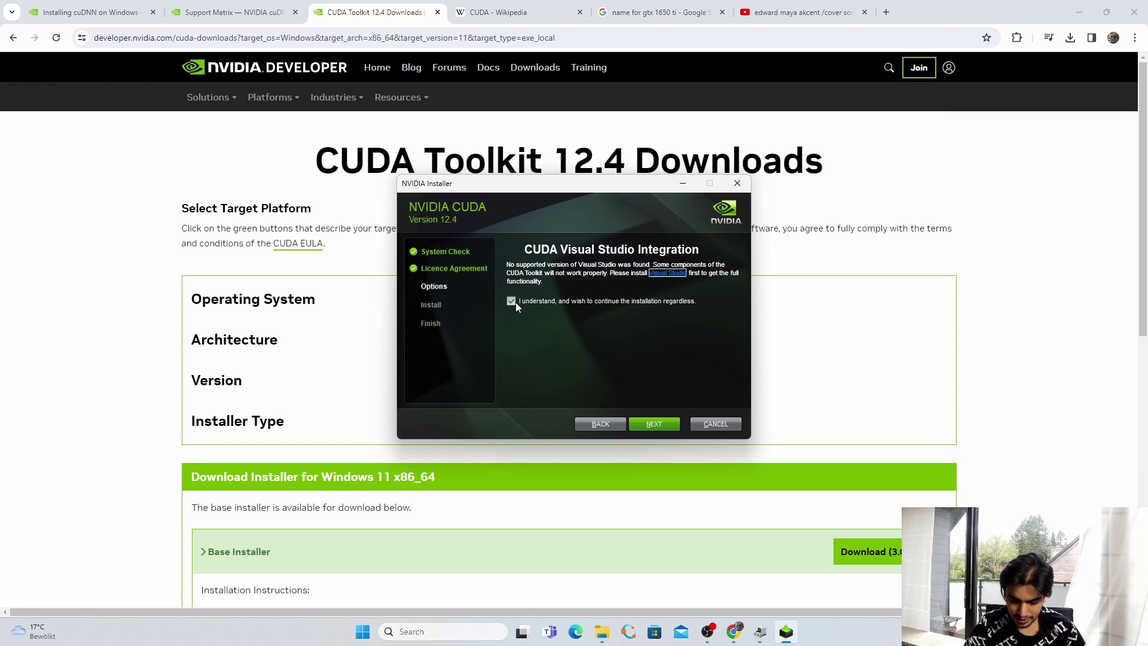
click(654, 423)
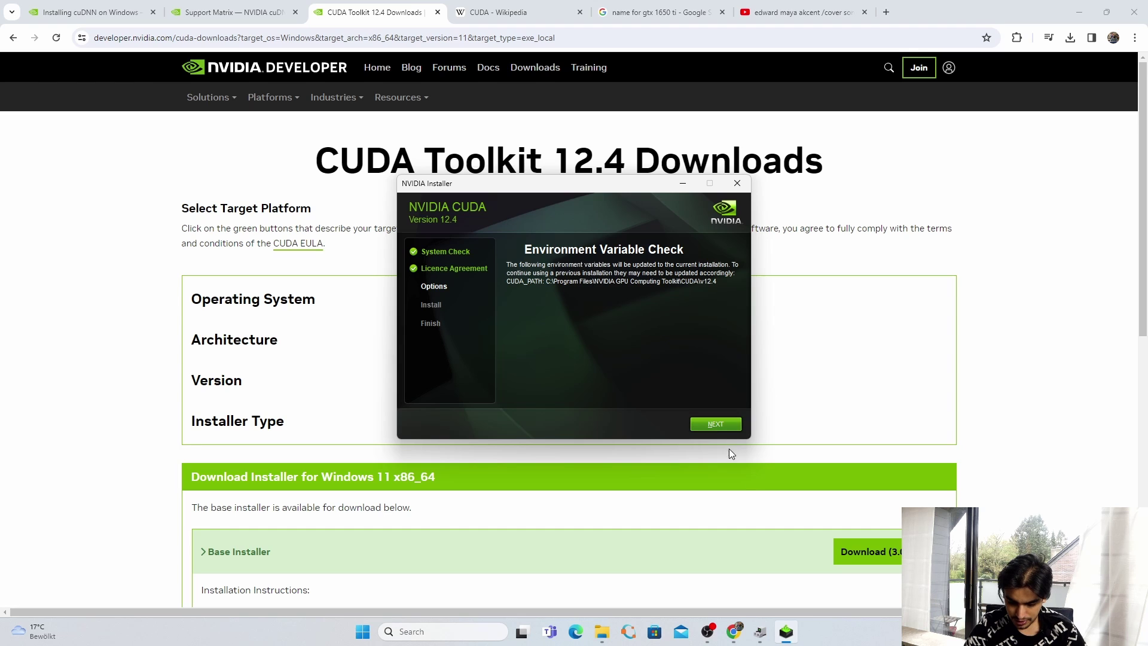
click(720, 424)
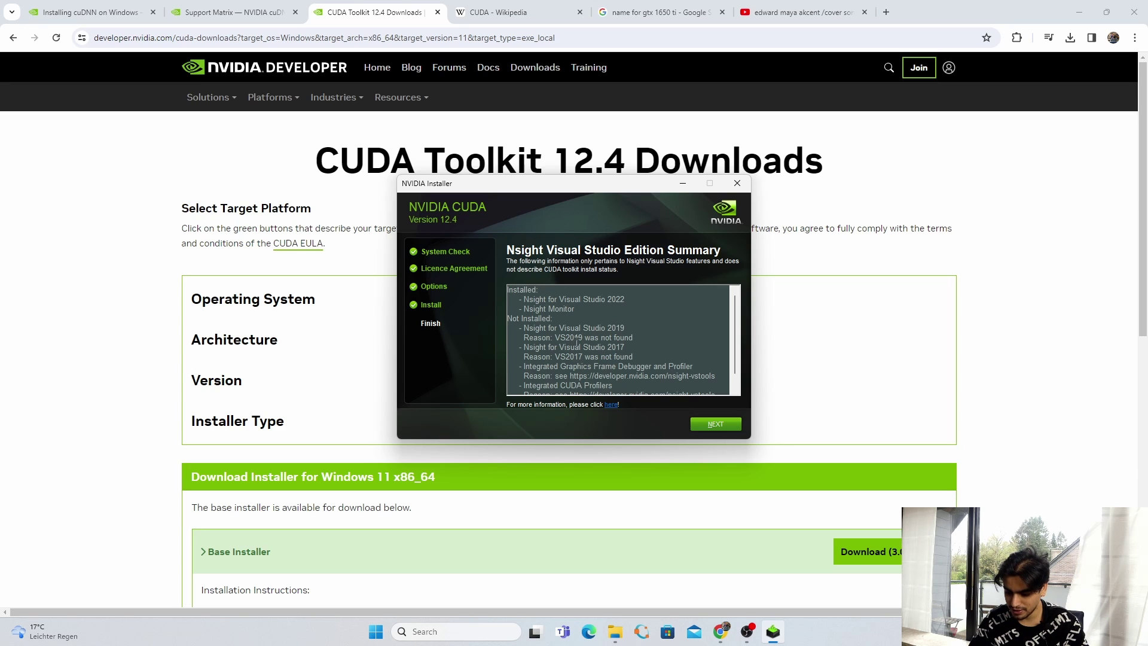
- Review the Nsight summary, skip launching GeForce Experience, and close the finished CUDA installer
drag(523, 328, 620, 354)
scroll(621, 354, down, 1)
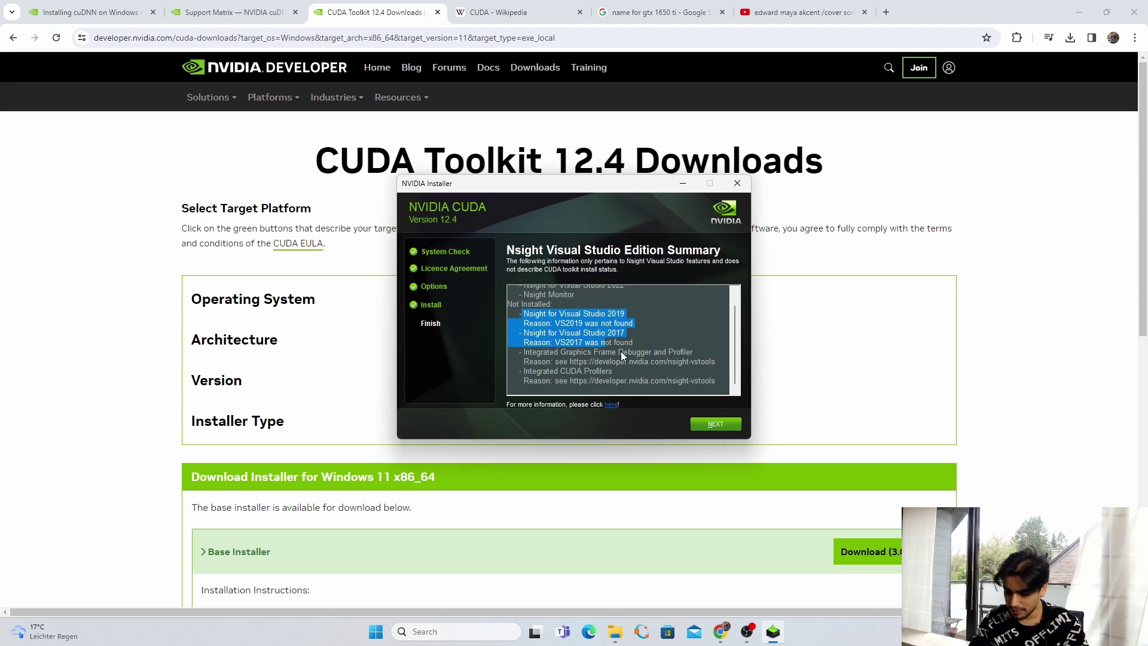
scroll(555, 318, up, 1)
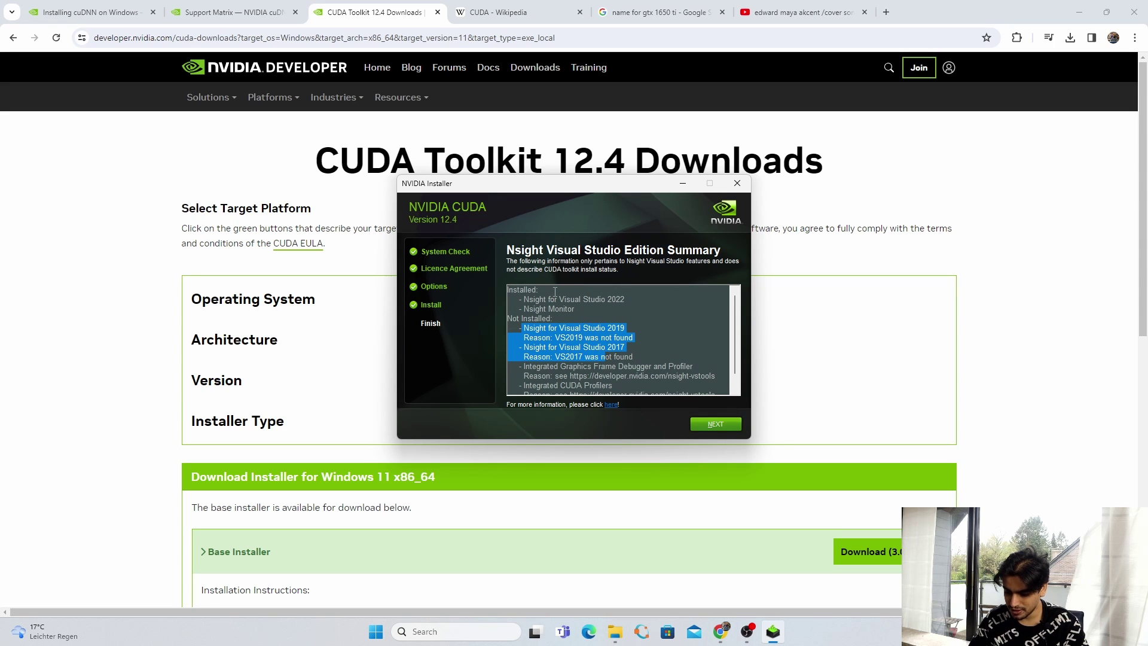
click(711, 428)
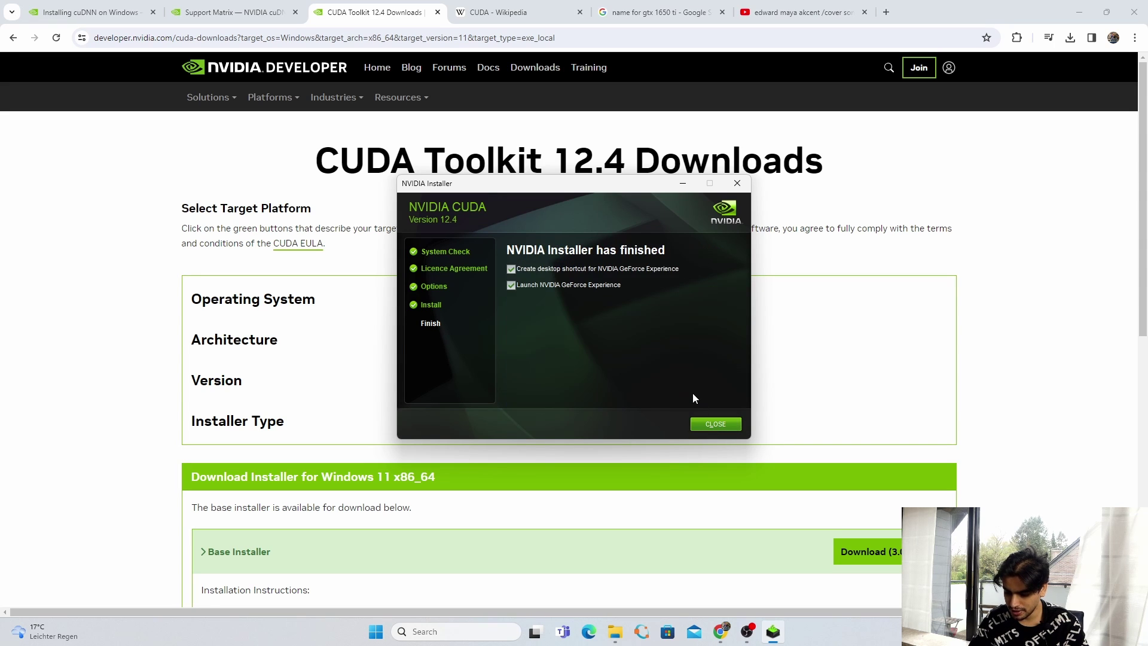
click(525, 287)
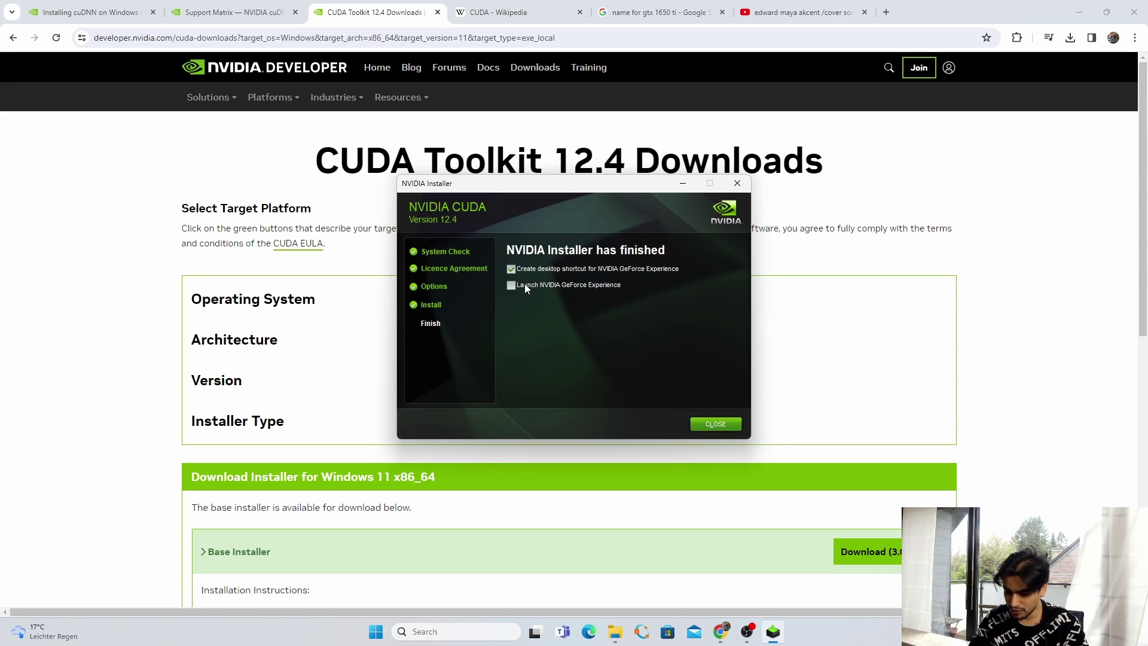
click(722, 426)
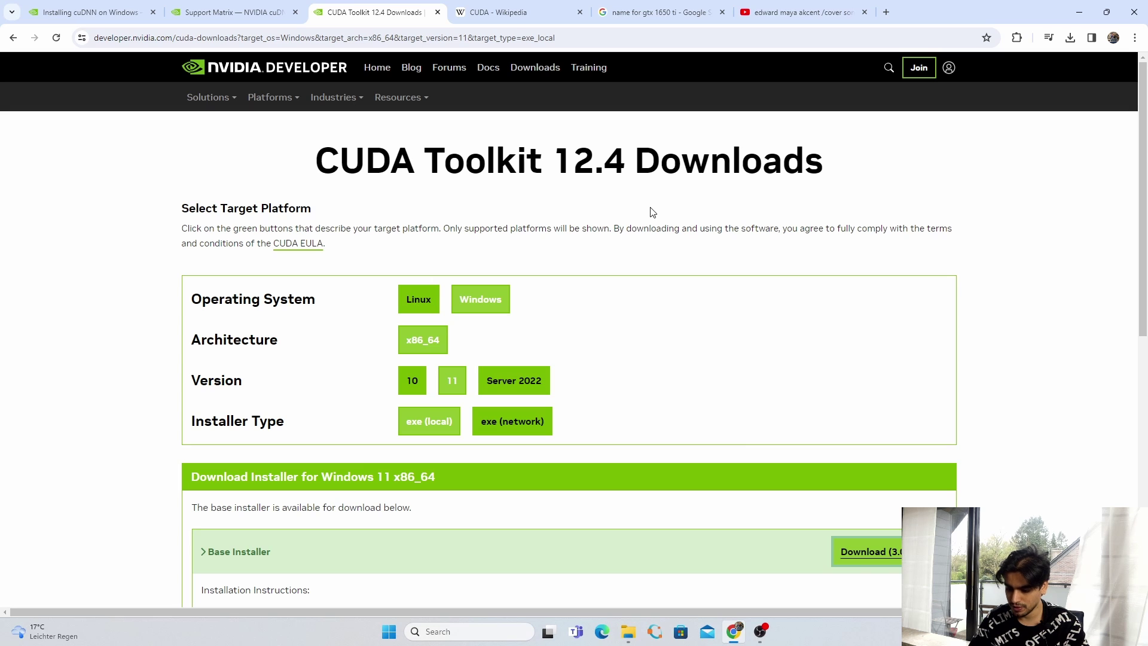
- Read the cuDNN Windows guide's Tarball Installation and PATH environment variable steps
key(ctrl+1)
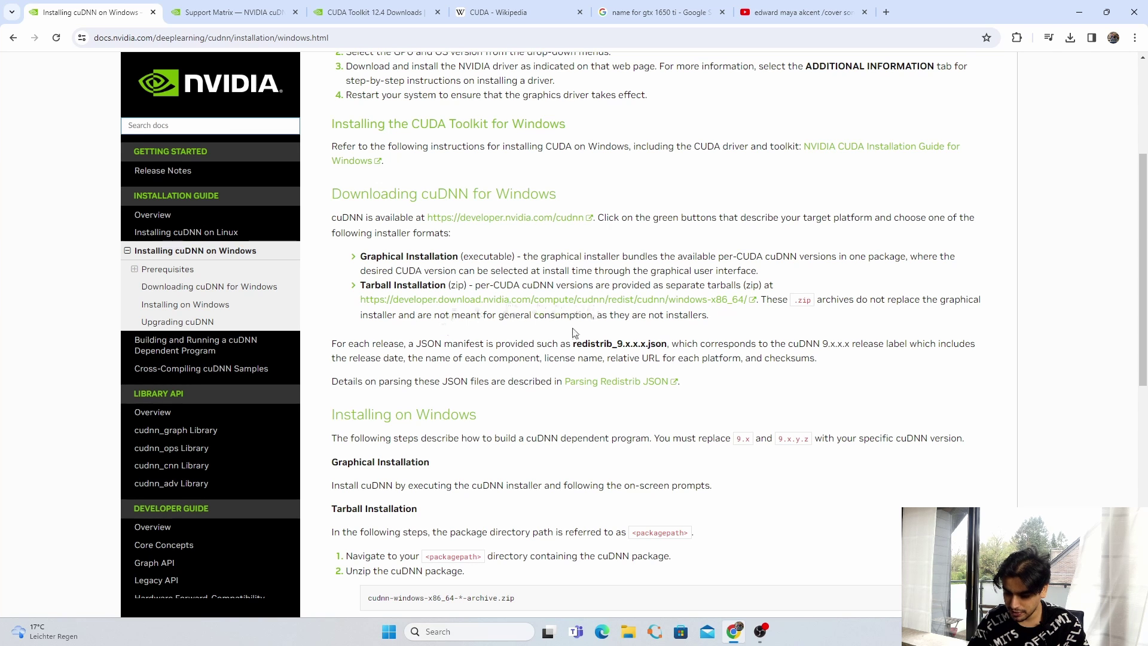
scroll(471, 333, down, 3)
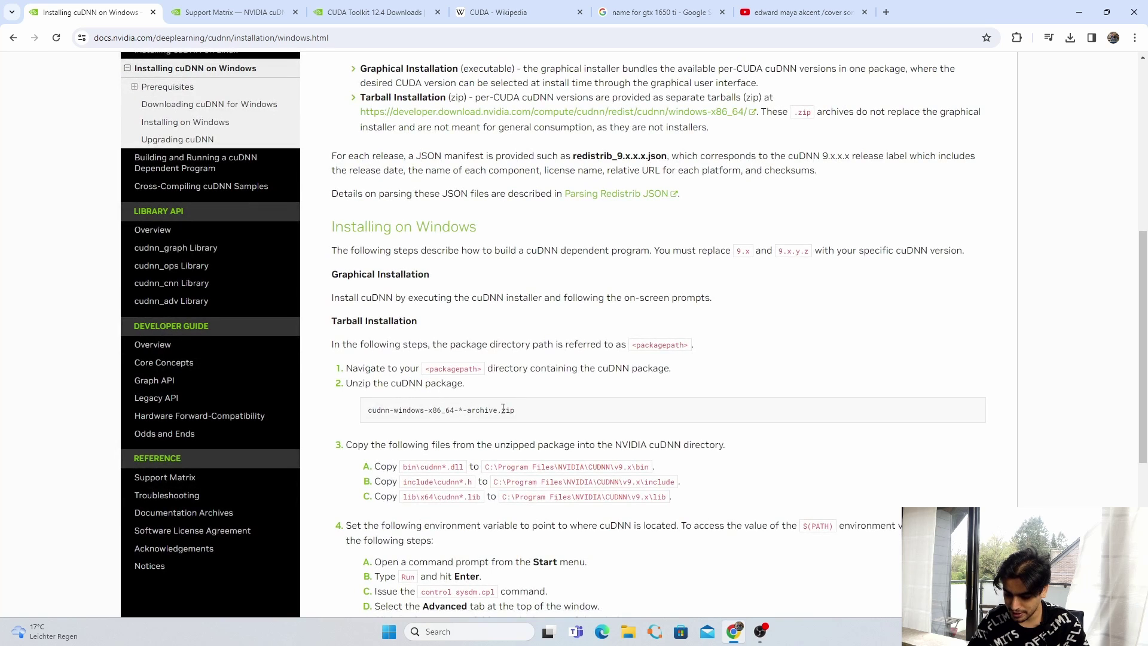
scroll(418, 412, down, 1)
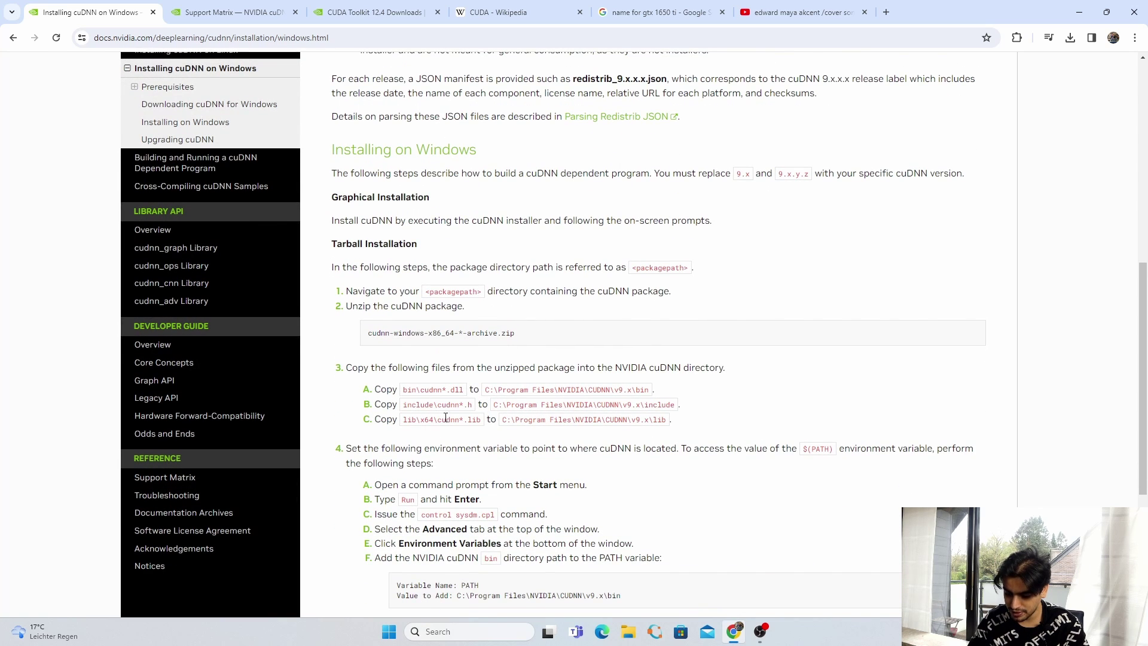
scroll(586, 435, down, 2)
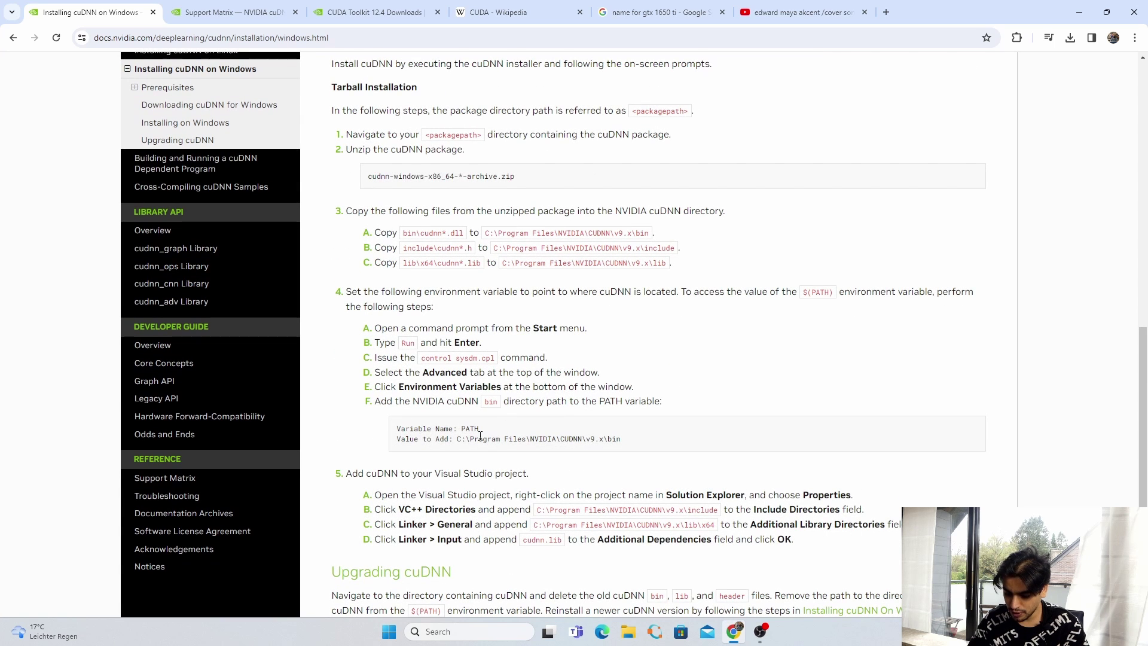
scroll(598, 448, down, 1)
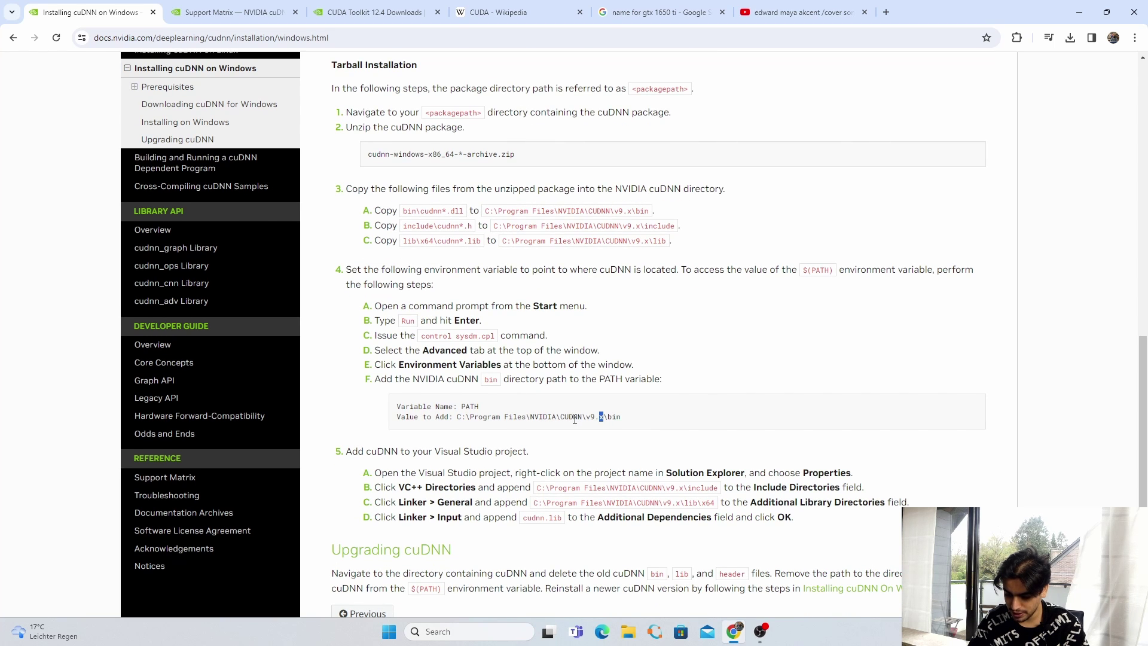
scroll(574, 419, down, 1)
scroll(571, 419, up, 7)
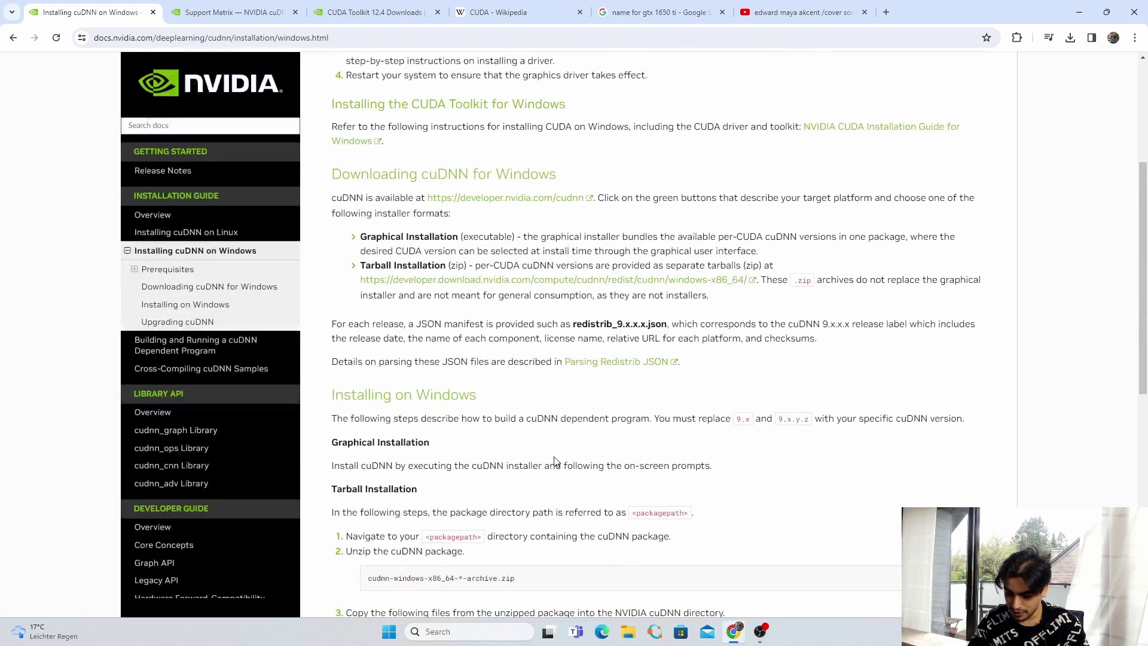
scroll(555, 463, up, 3)
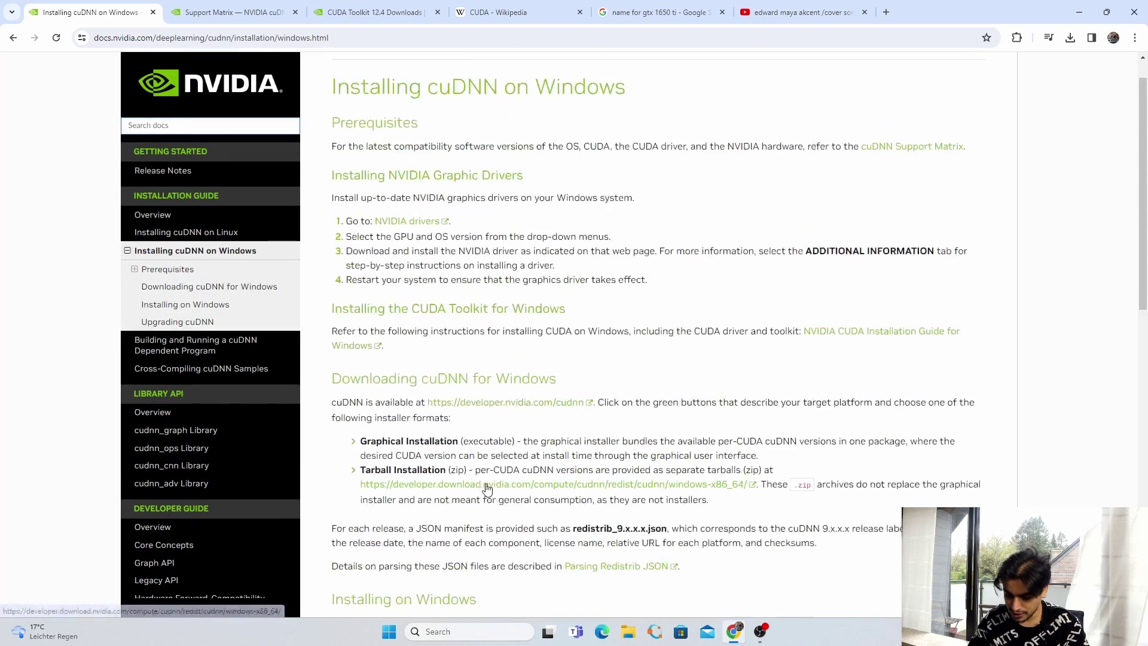
right_click(506, 404)
- Download the cuDNN Library for Windows 10 x86_64 as the local exe installer
click(550, 418)
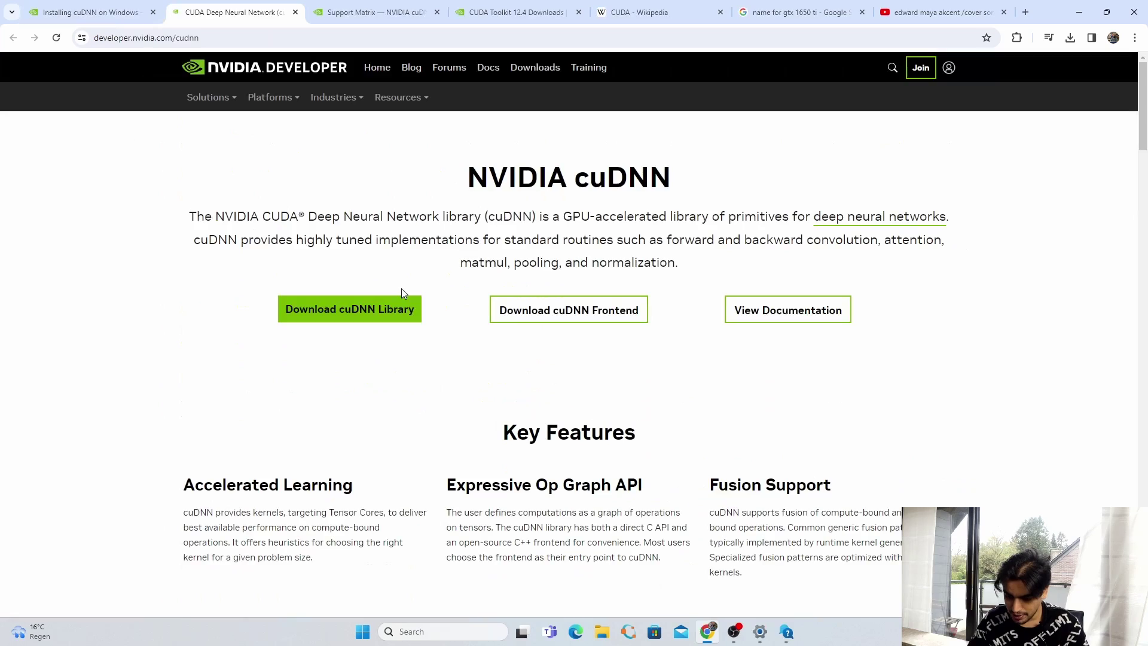
click(378, 312)
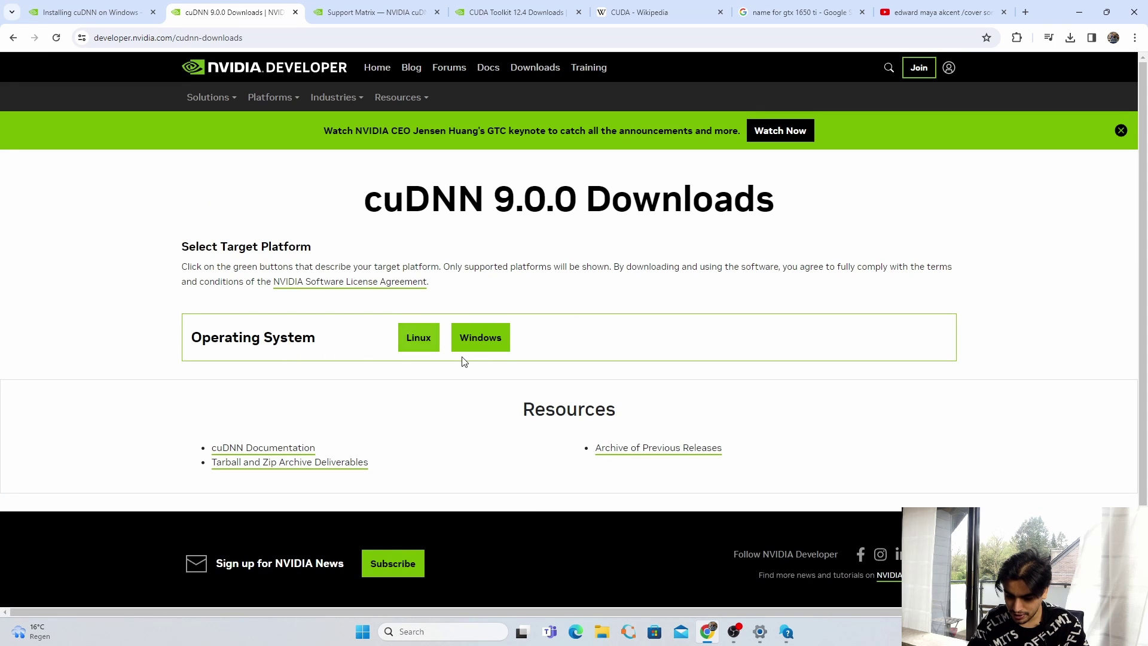
click(493, 342)
click(421, 382)
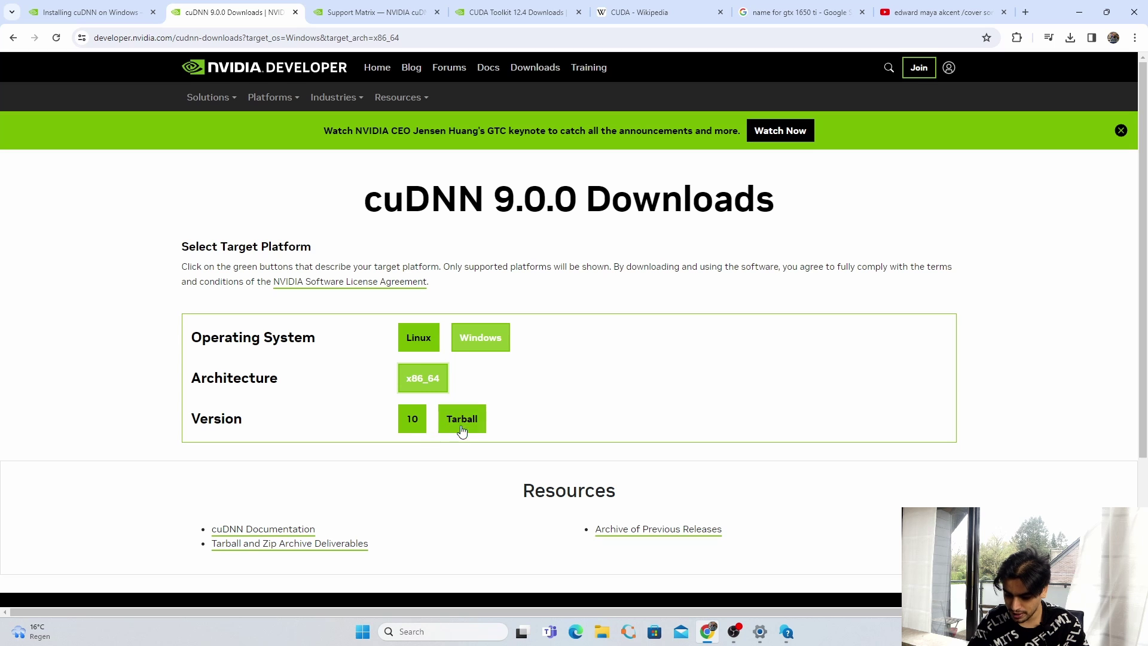
click(415, 423)
click(440, 468)
scroll(440, 468, down, 2)
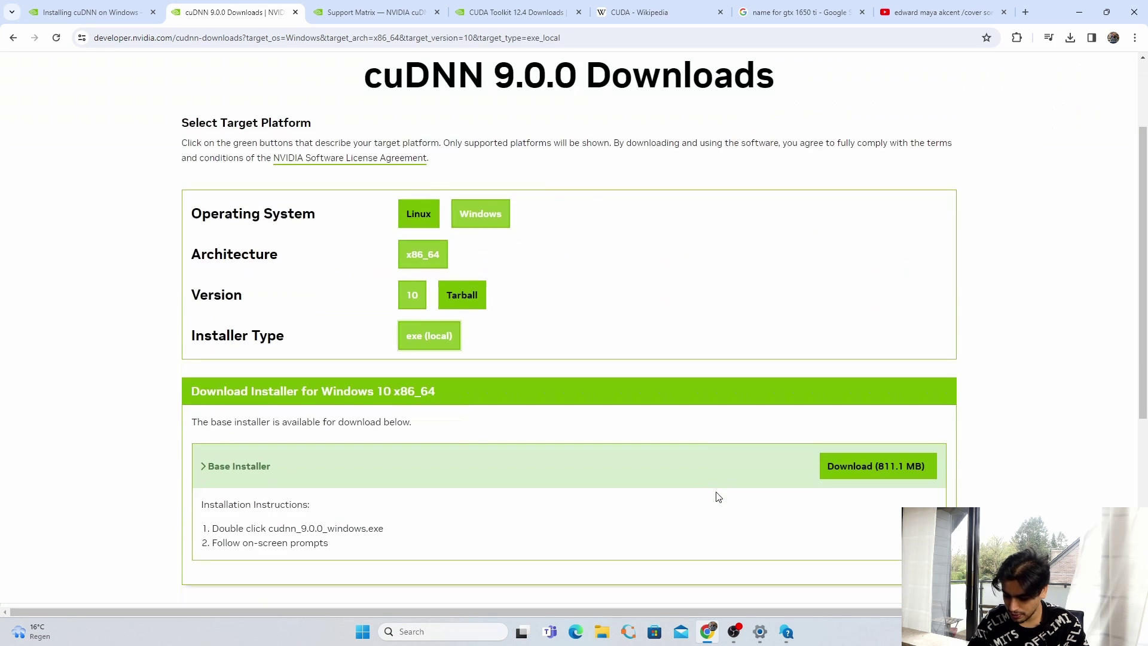
click(858, 468)
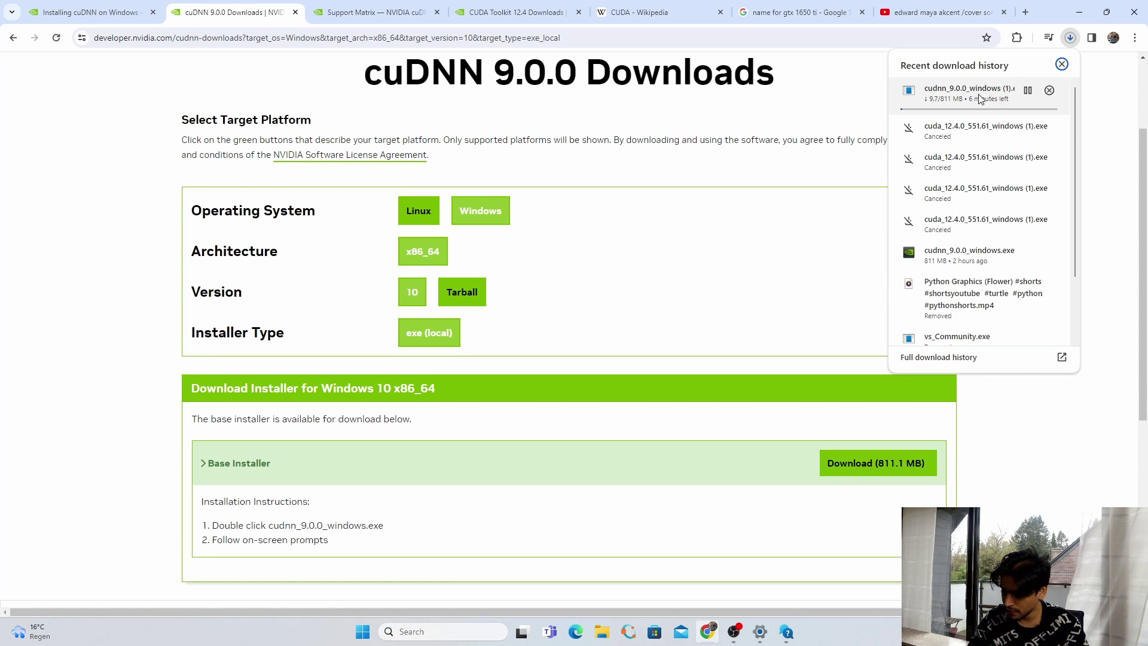
- Cancel the duplicate download and show the Downloads folder containing cudnn_9.0.0_windows.exe
click(1049, 90)
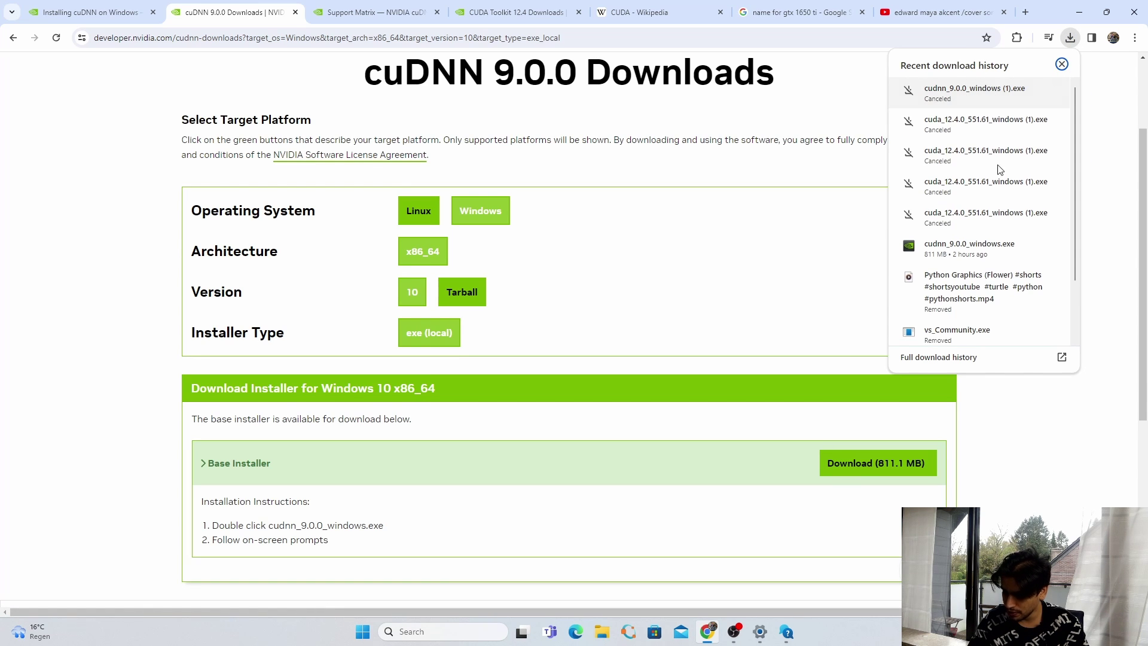
click(592, 643)
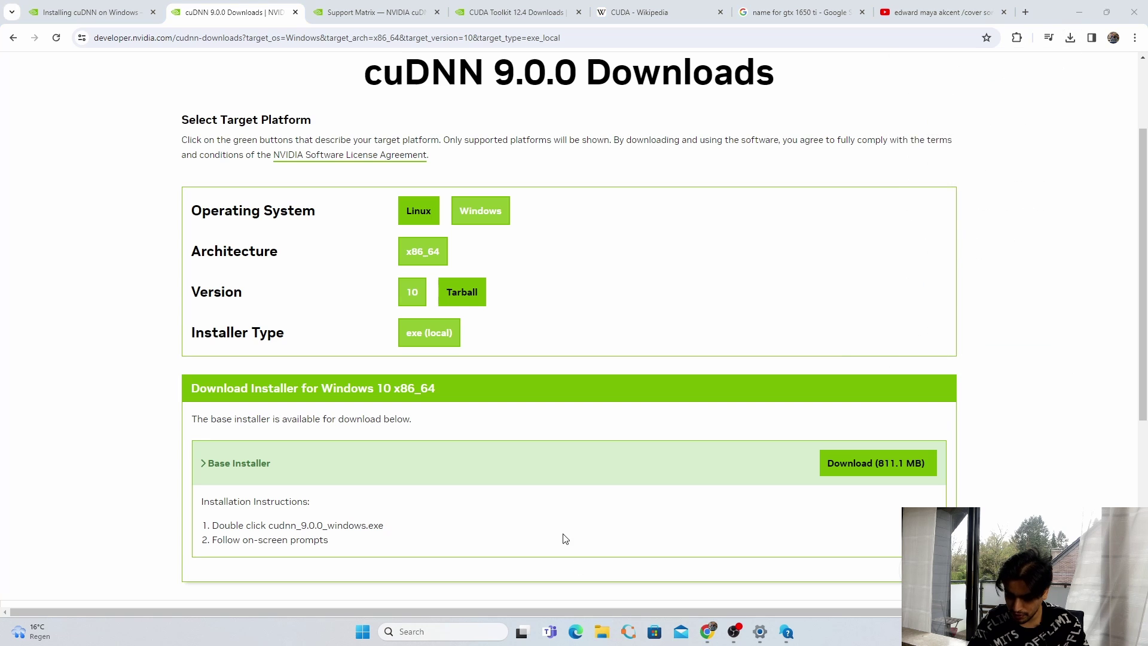
click(55, 194)
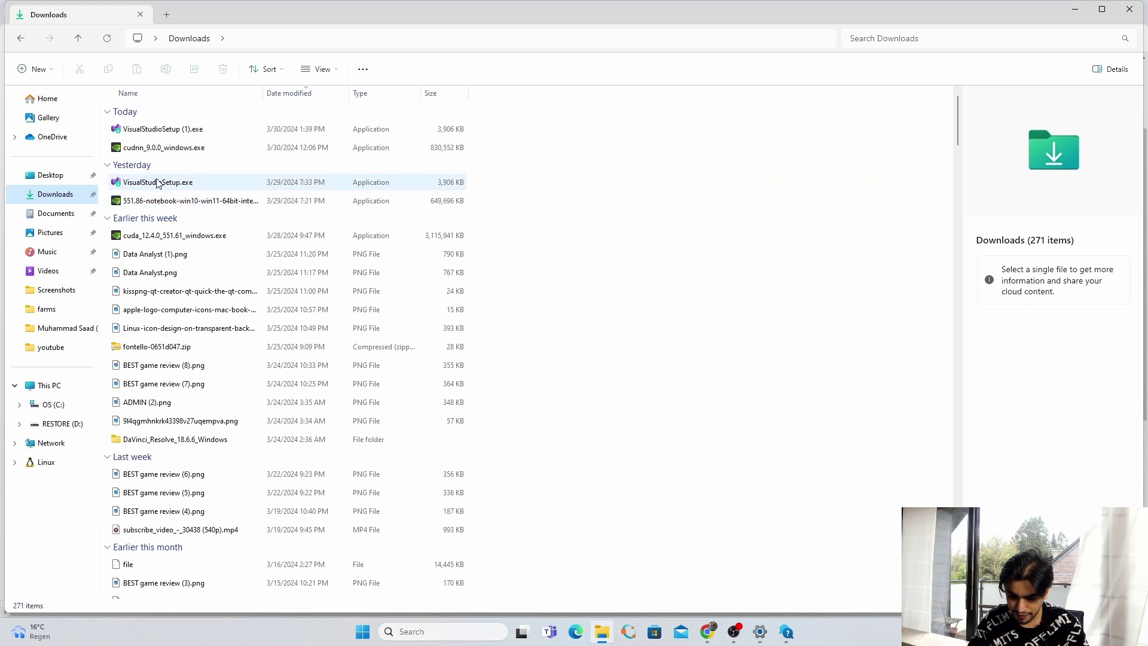
- Launch cudnn_9.0.0_windows.exe, accept the licence, and choose a Custom installation
double_click(170, 148)
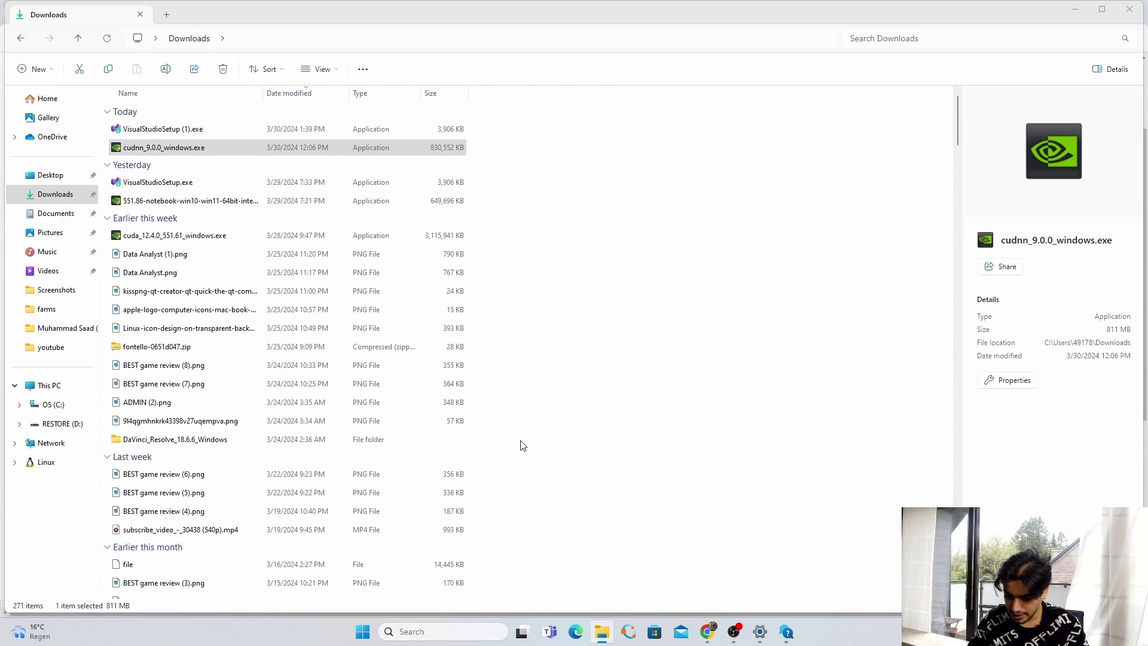
click(549, 339)
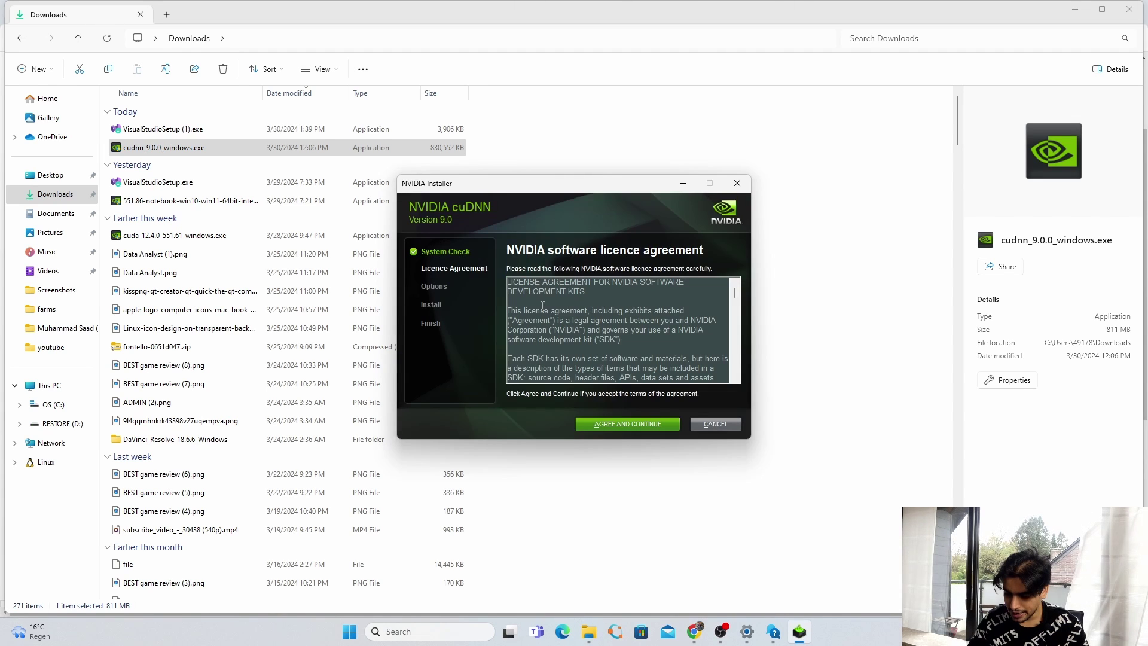
click(627, 426)
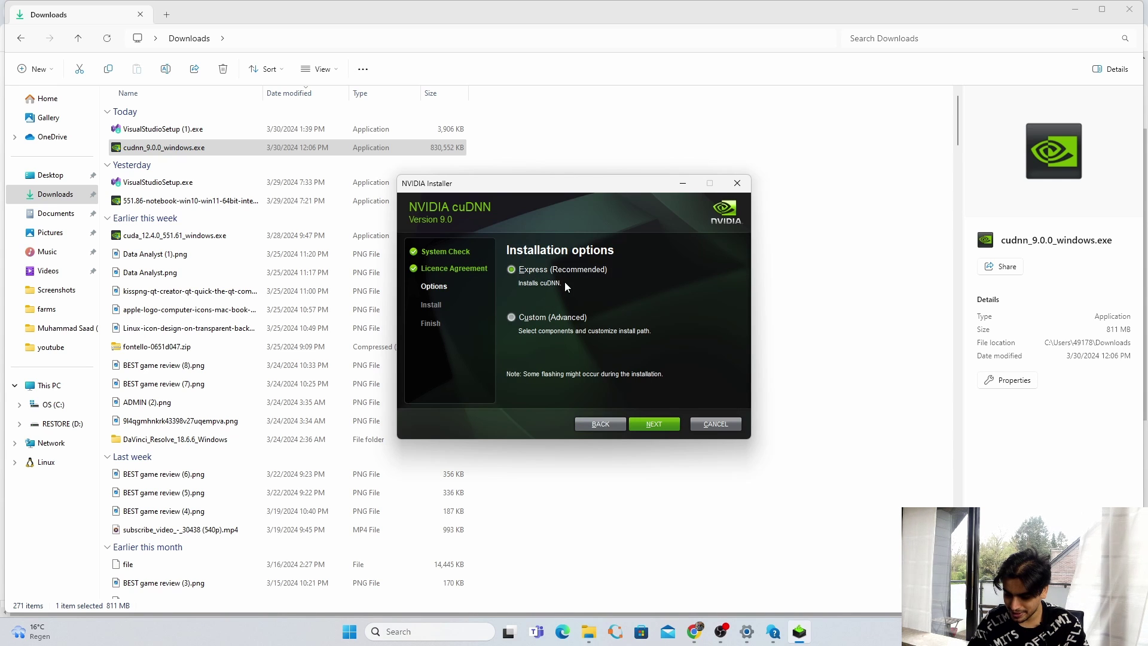
click(511, 319)
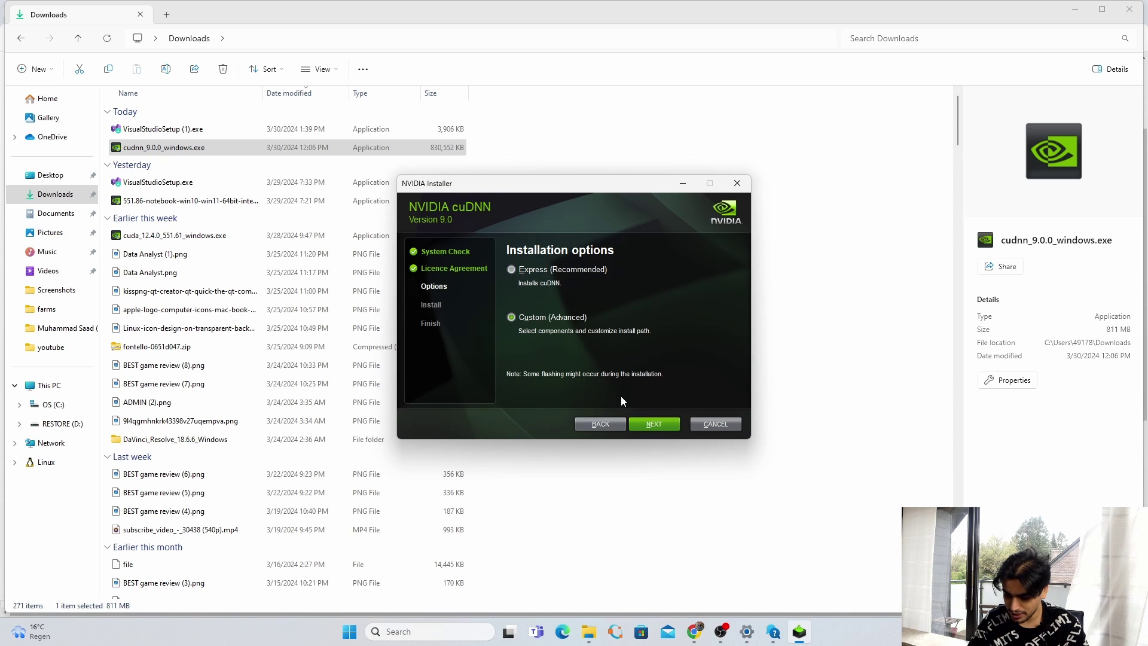
click(637, 424)
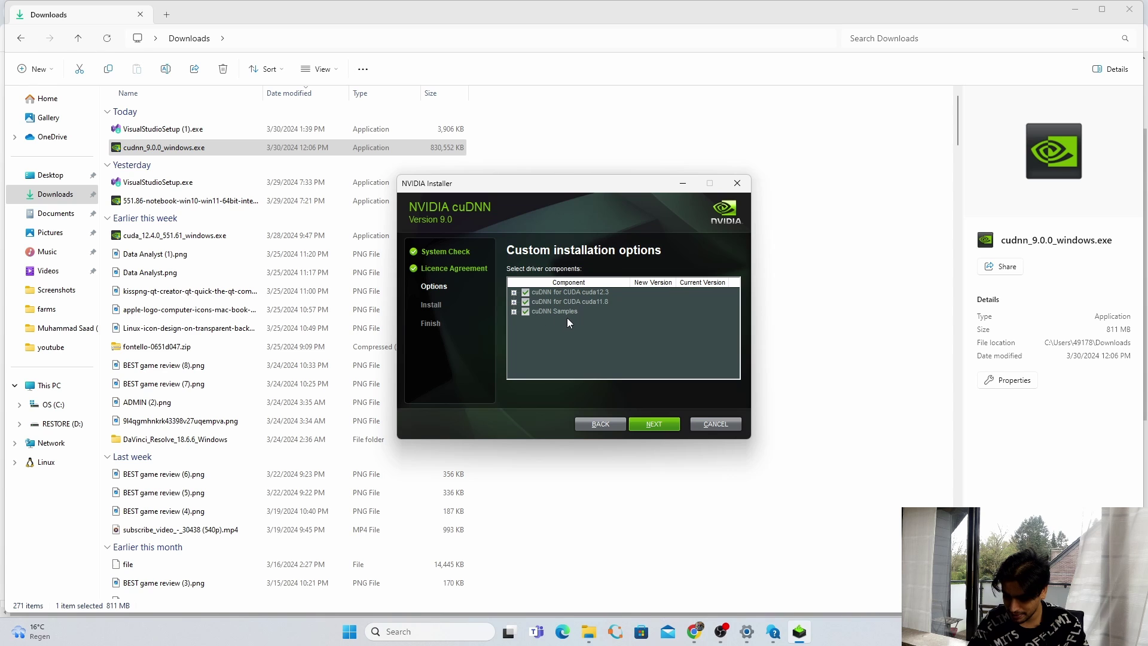
- Exclude cuDNN for CUDA 11.8, install to the default locations, and close the installer
click(513, 302)
click(514, 301)
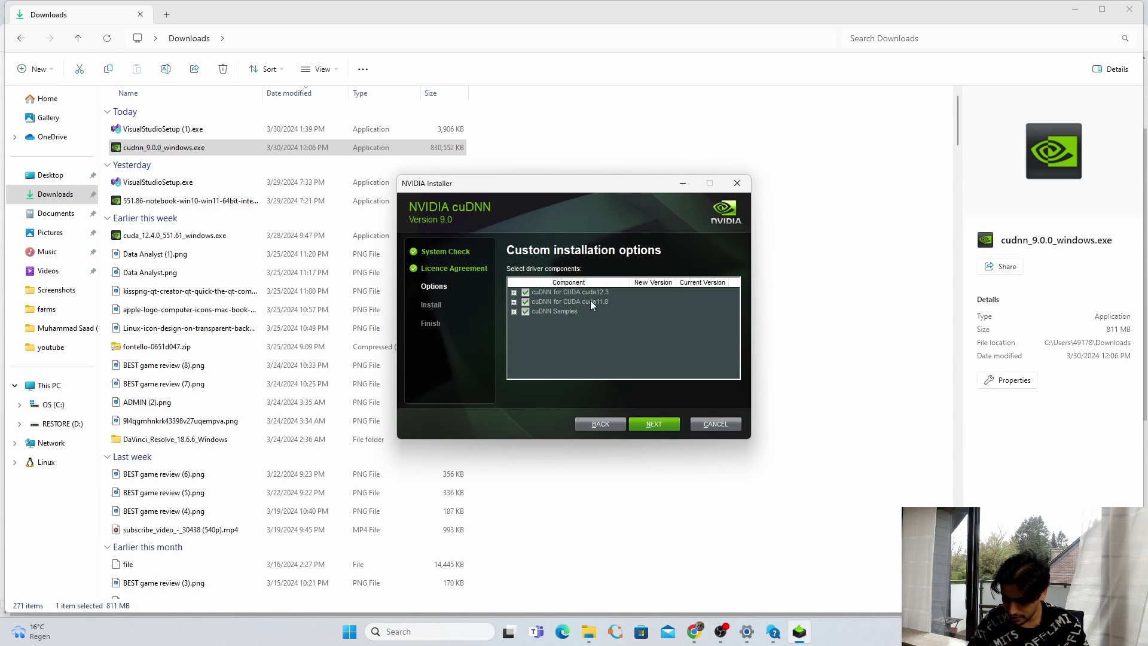
click(525, 302)
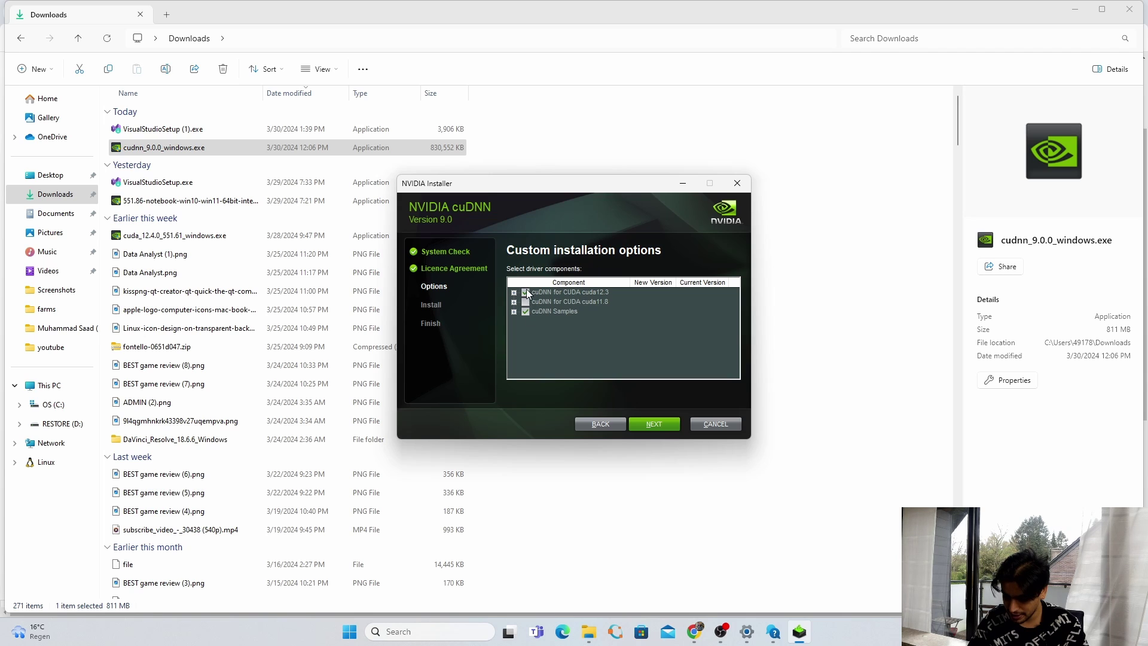
click(655, 425)
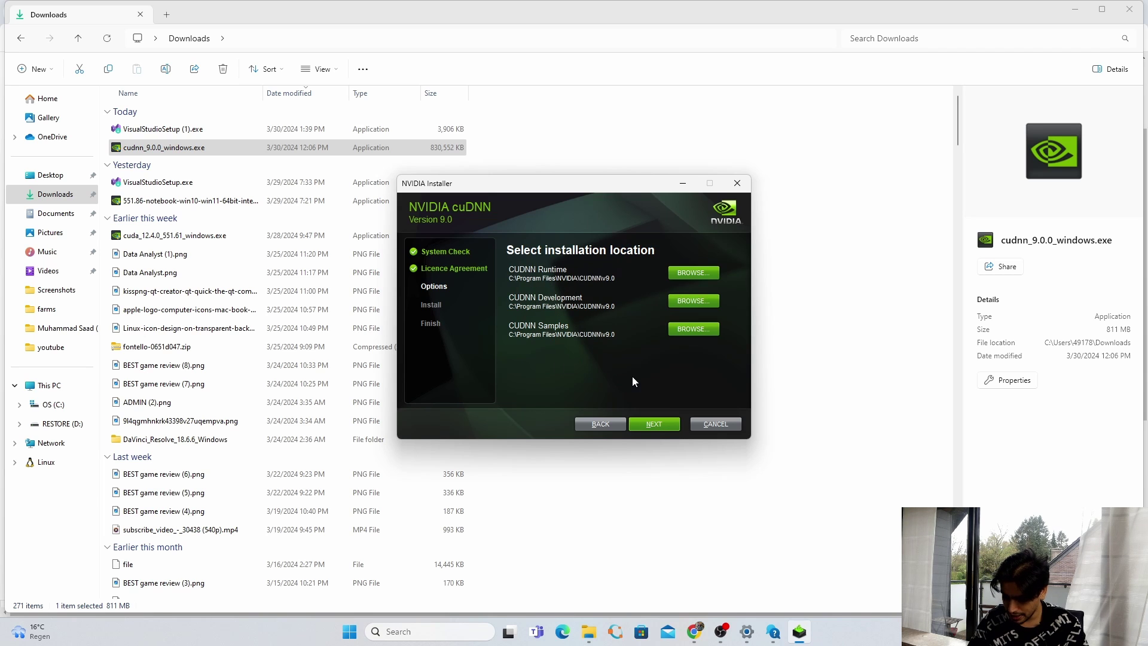
click(663, 424)
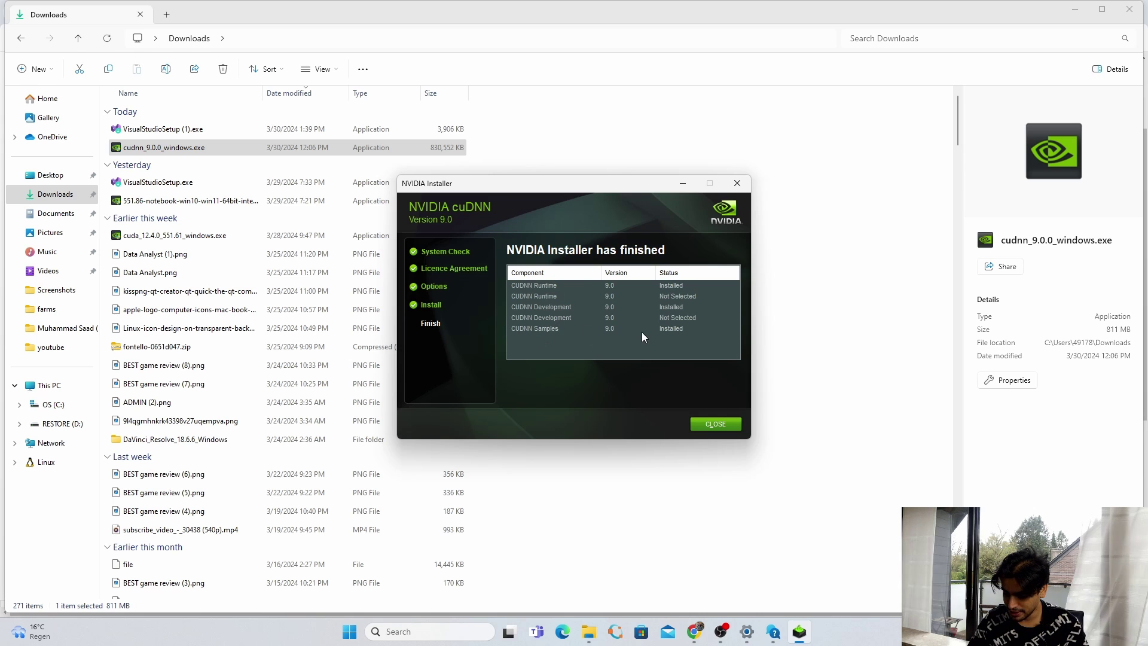
click(722, 424)
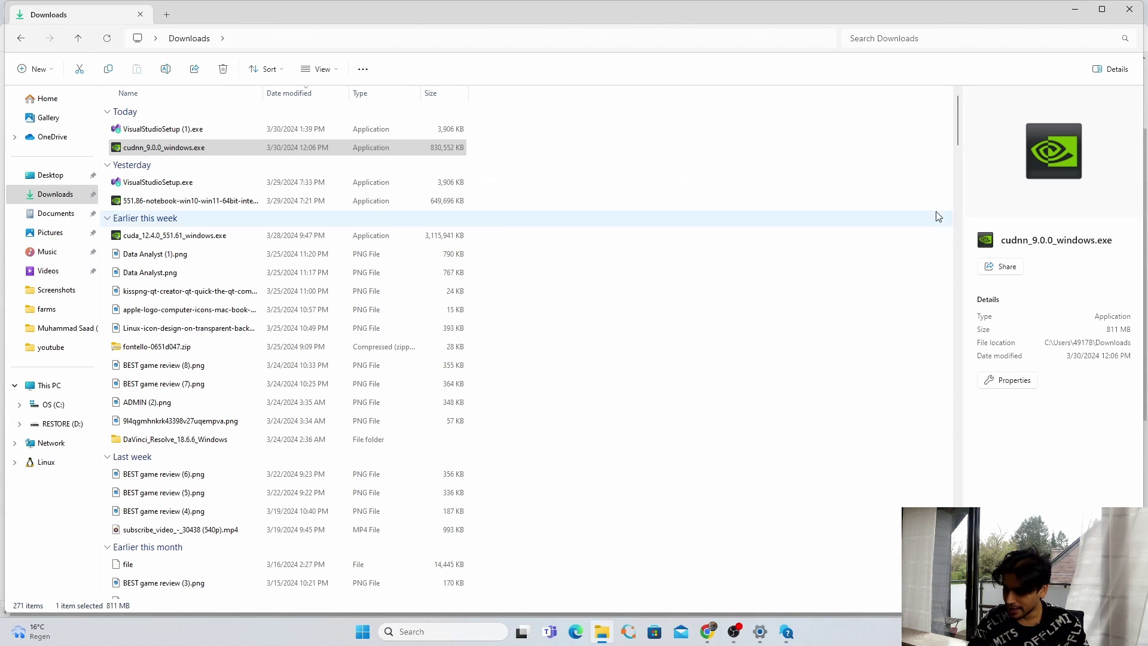
- Close the leftover windows and open Command Prompt as administrator
click(1131, 22)
click(1130, 23)
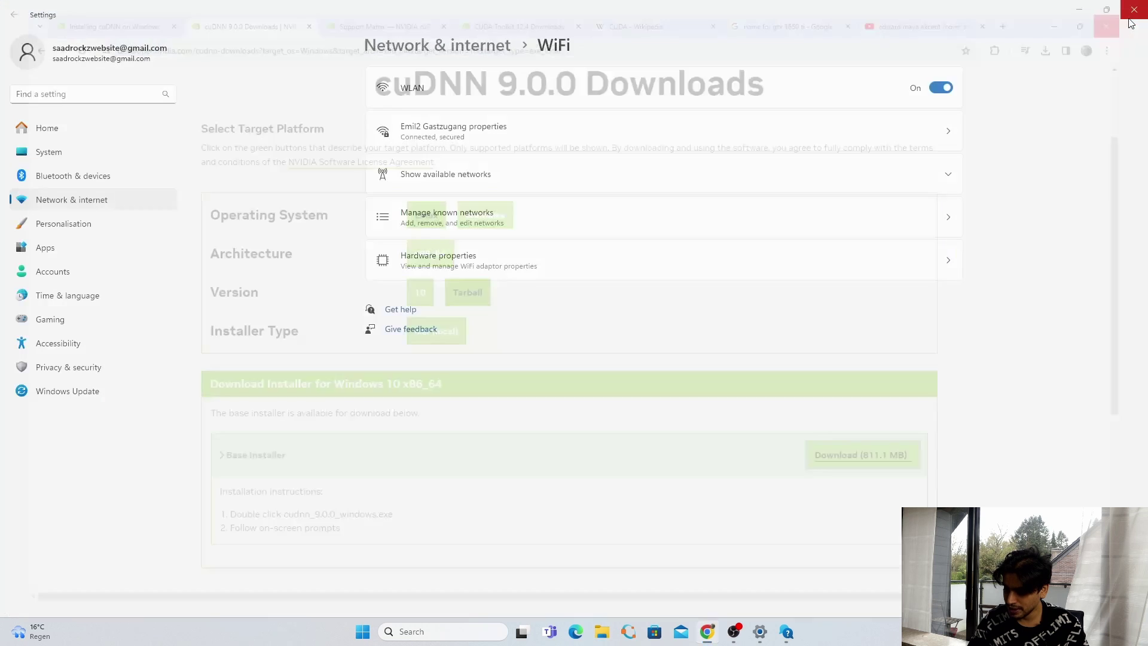
click(1131, 23)
key(super)
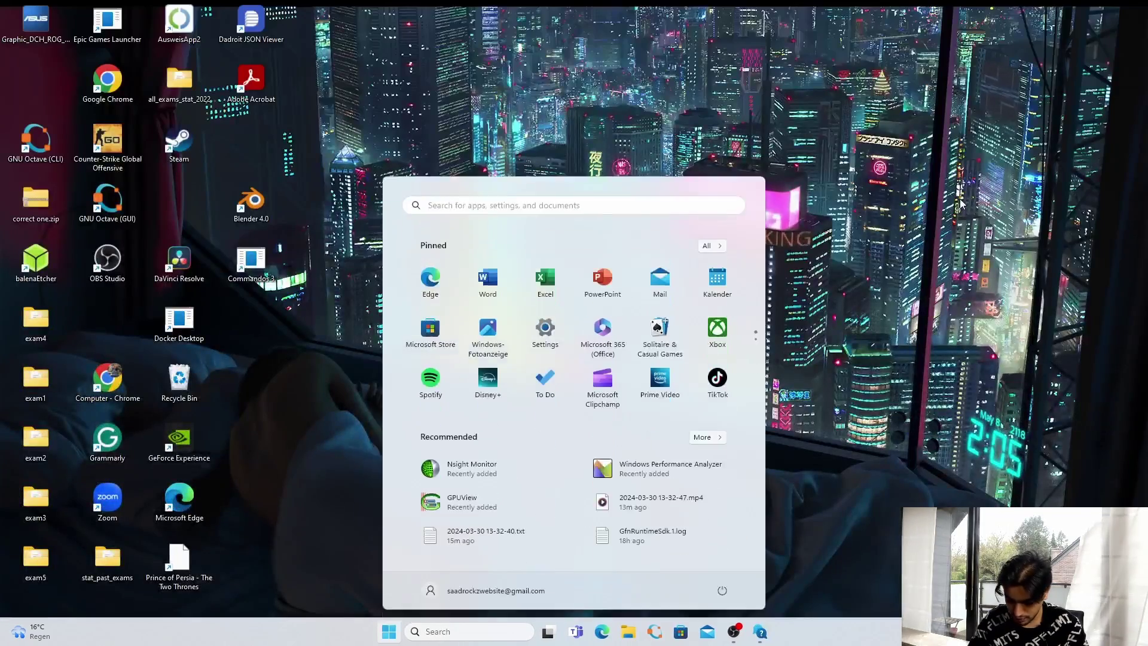
text(cmd)
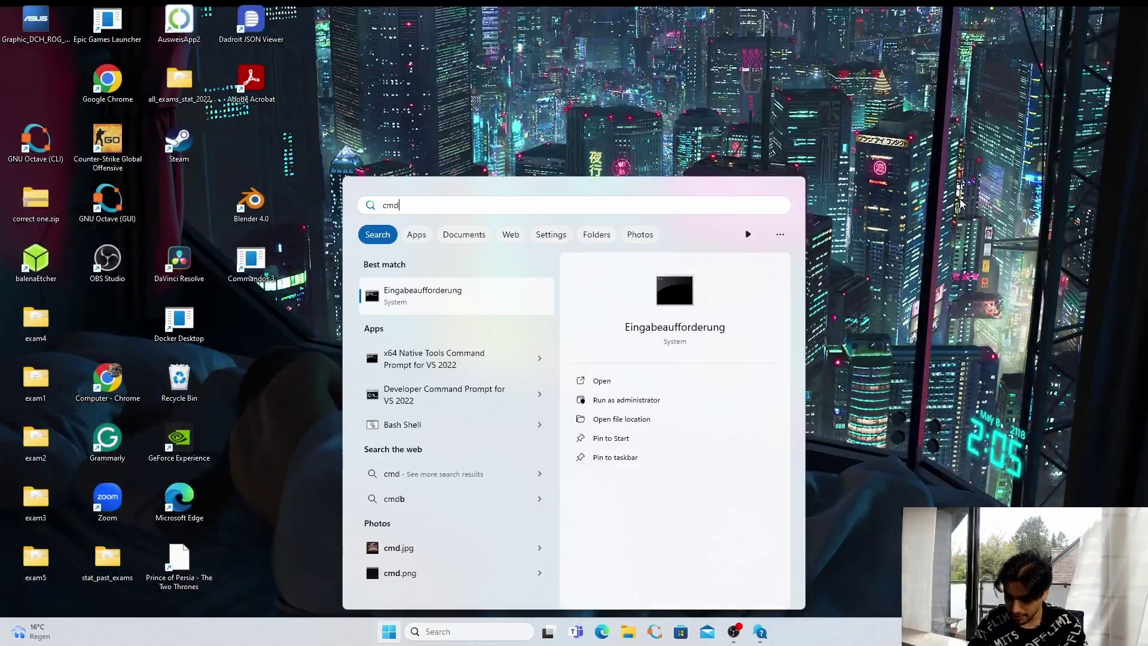
click(627, 399)
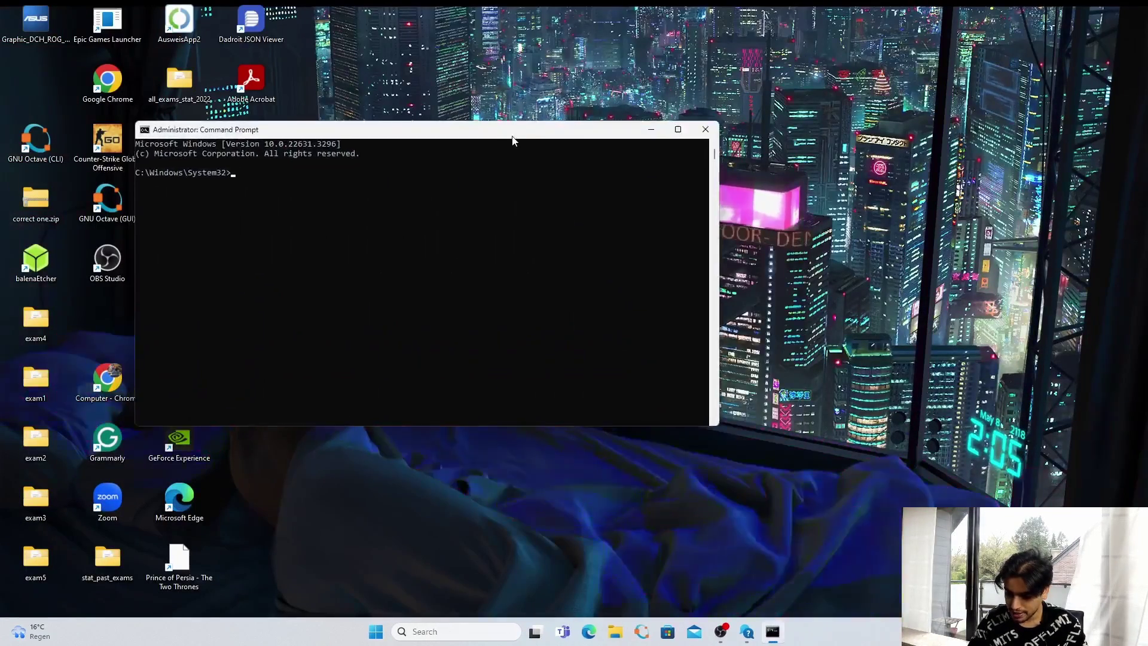
drag(513, 126, 724, 118)
- Run nvcc --version and nvidia-smi to confirm CUDA 12.4 and the GTX 1650 Ti, then close the console
text(nvcc)
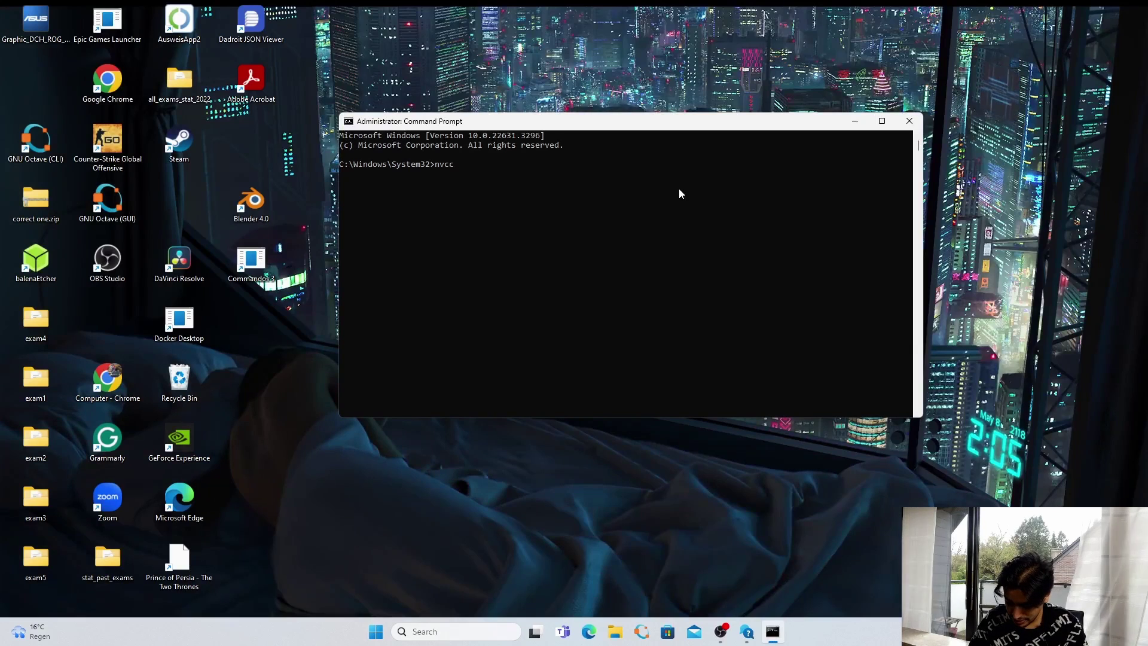
text( --version)
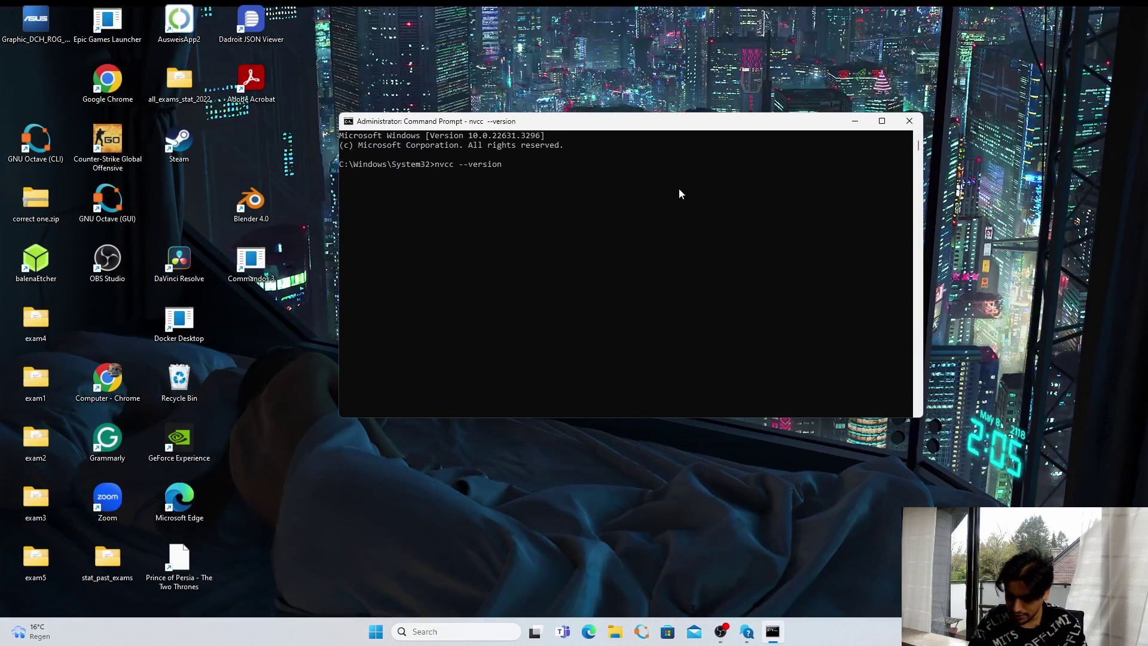
key(Return)
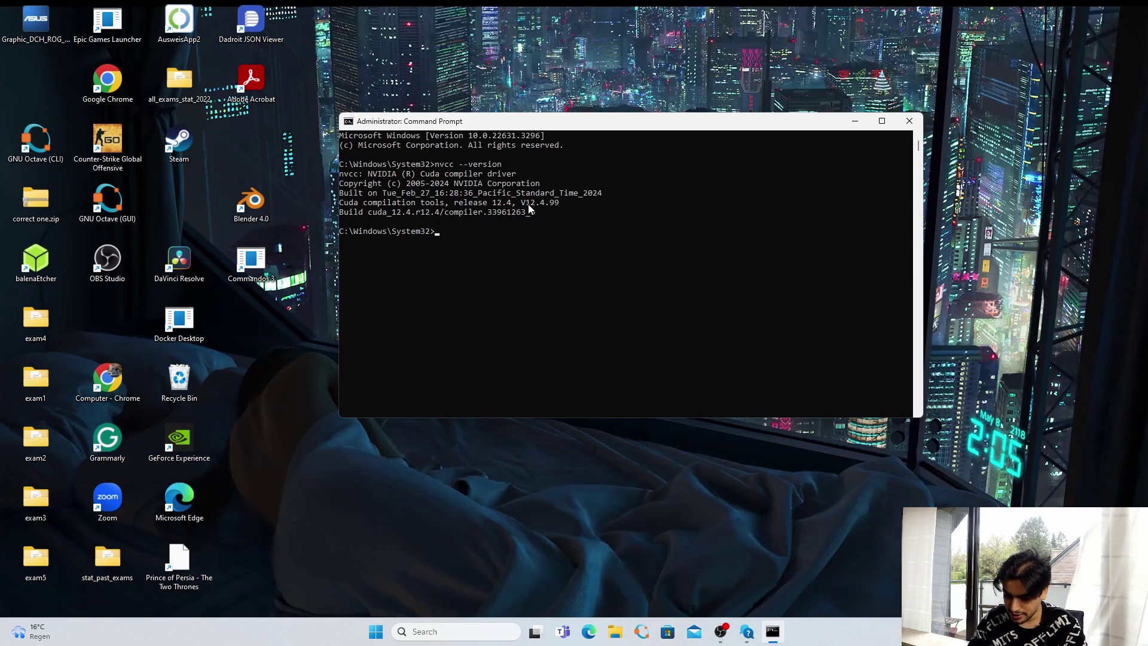
drag(526, 203, 549, 207)
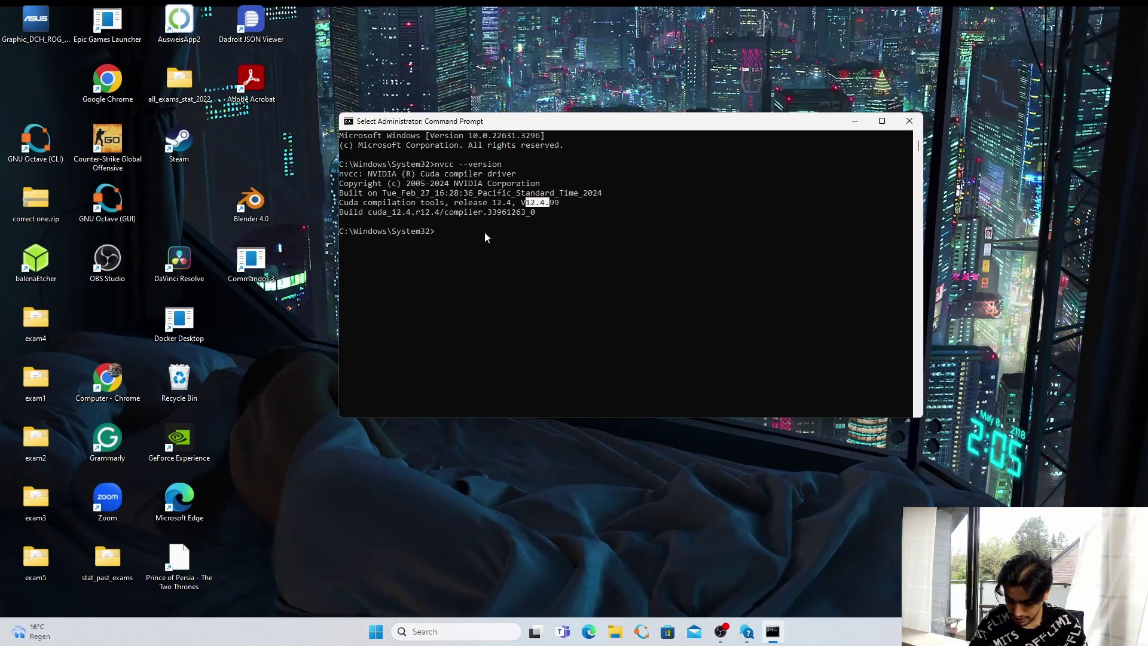
text(nvidia-smi)
key(Return)
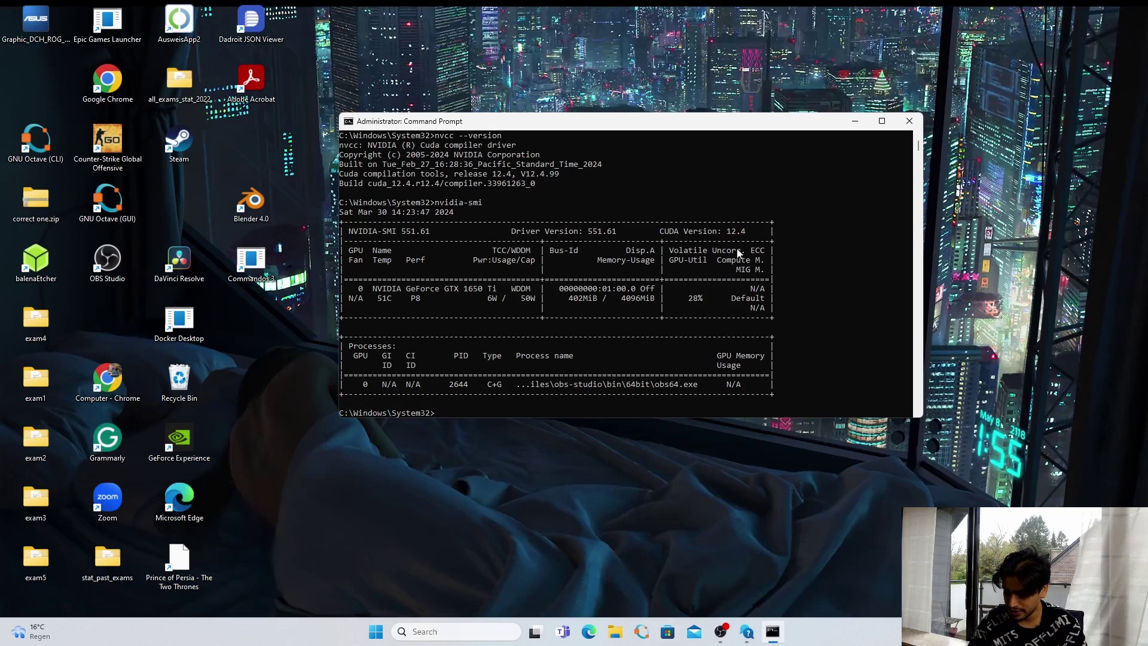
scroll(733, 256, down, 1)
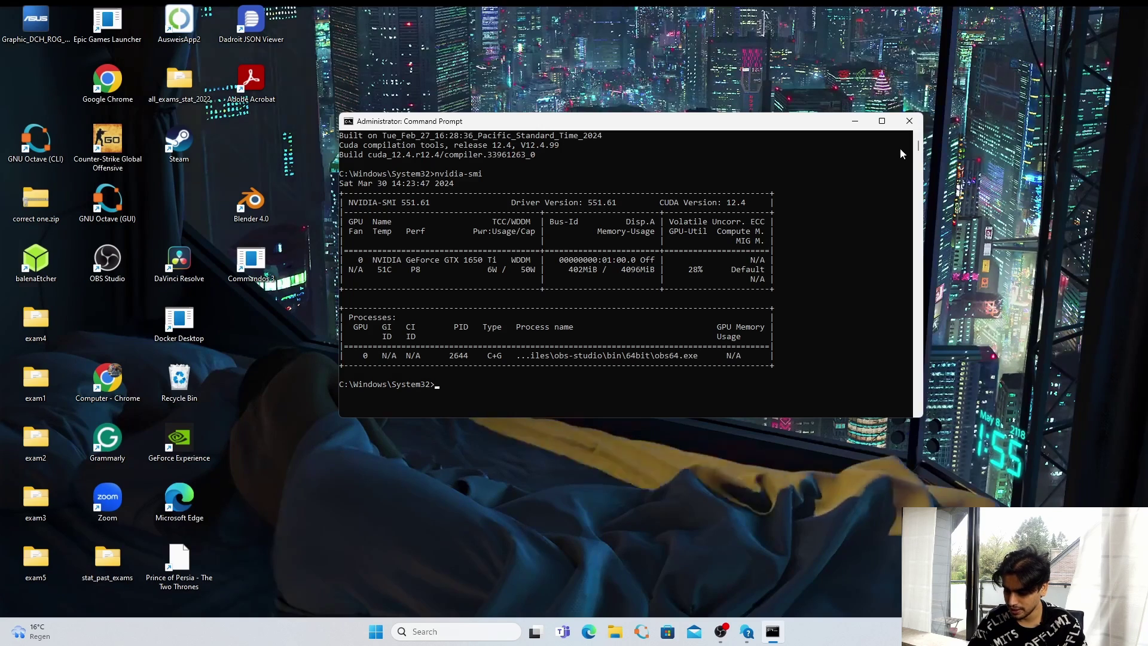
click(908, 121)
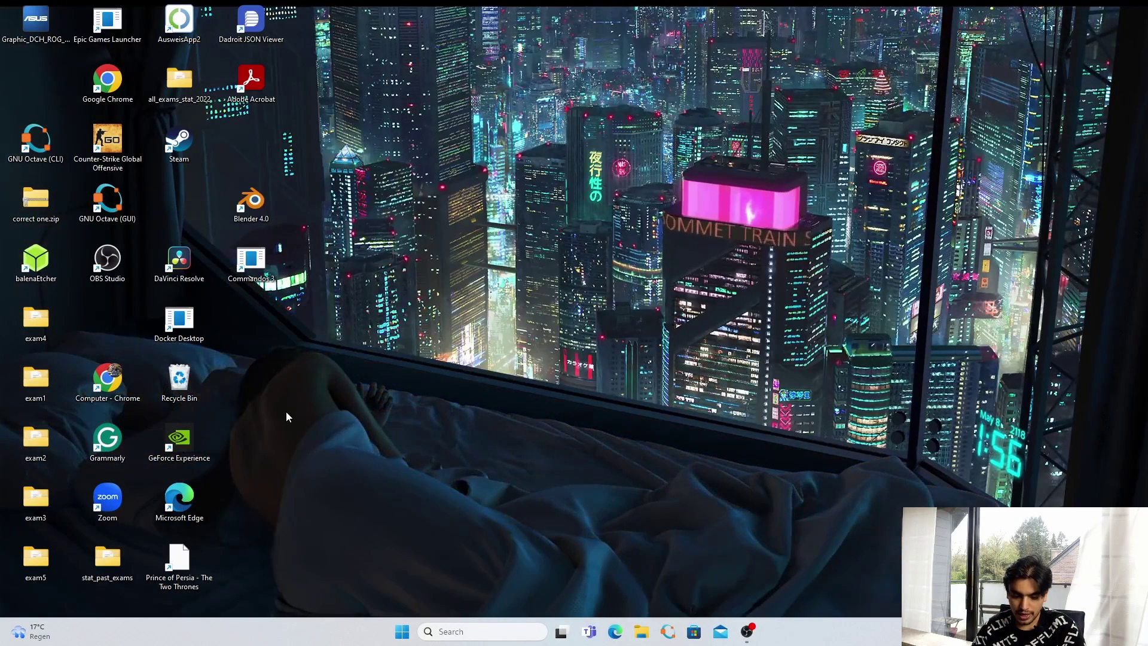
- Search the web for 'install pytorch' and open PyTorch's Start Locally page
double_click(108, 383)
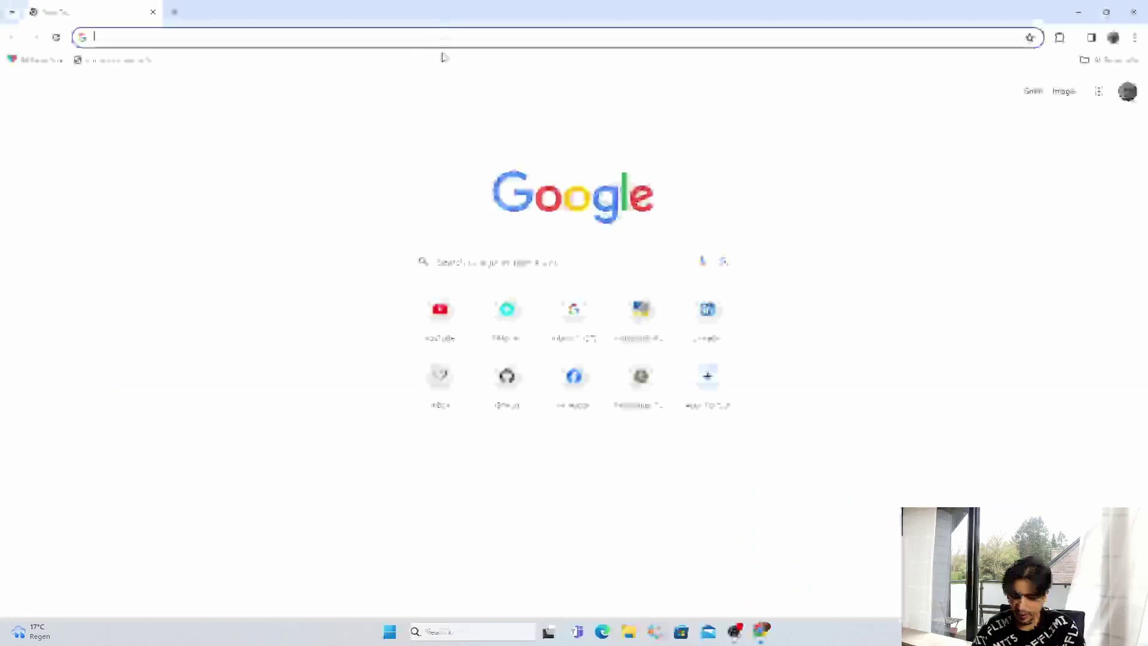
text(install pytorch)
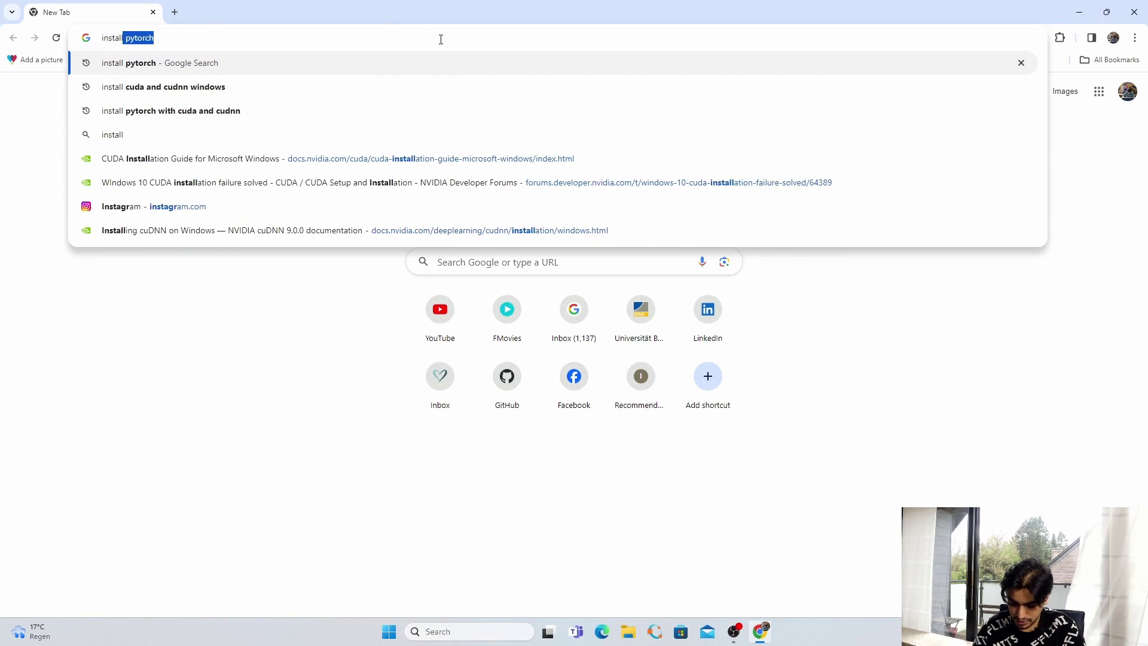
key(Return)
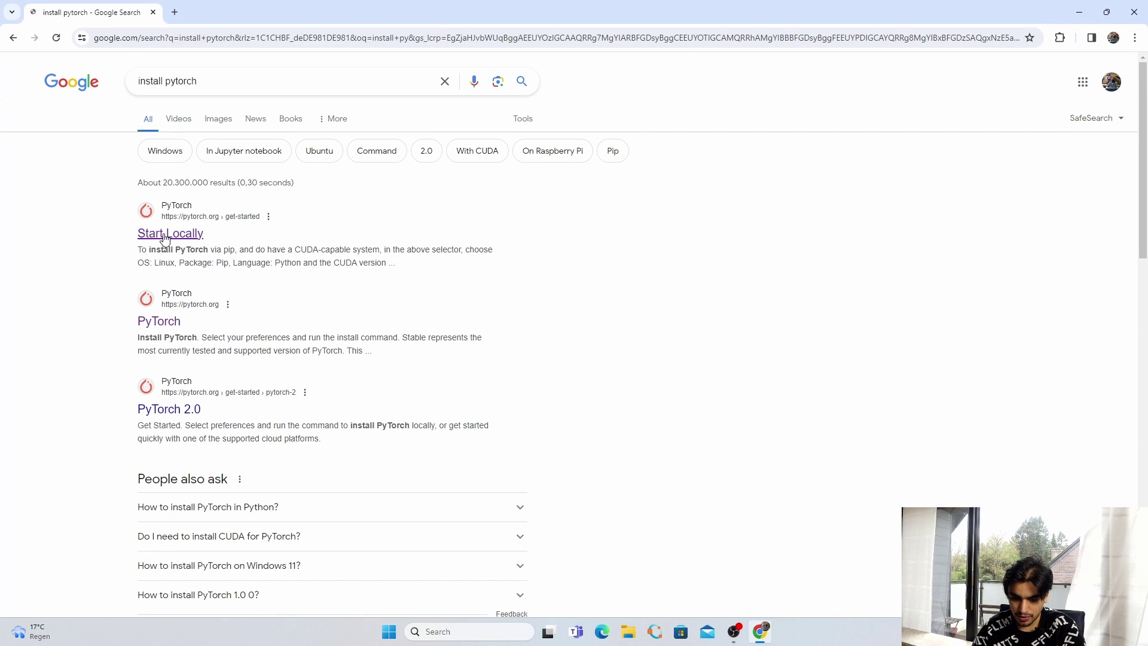
click(169, 233)
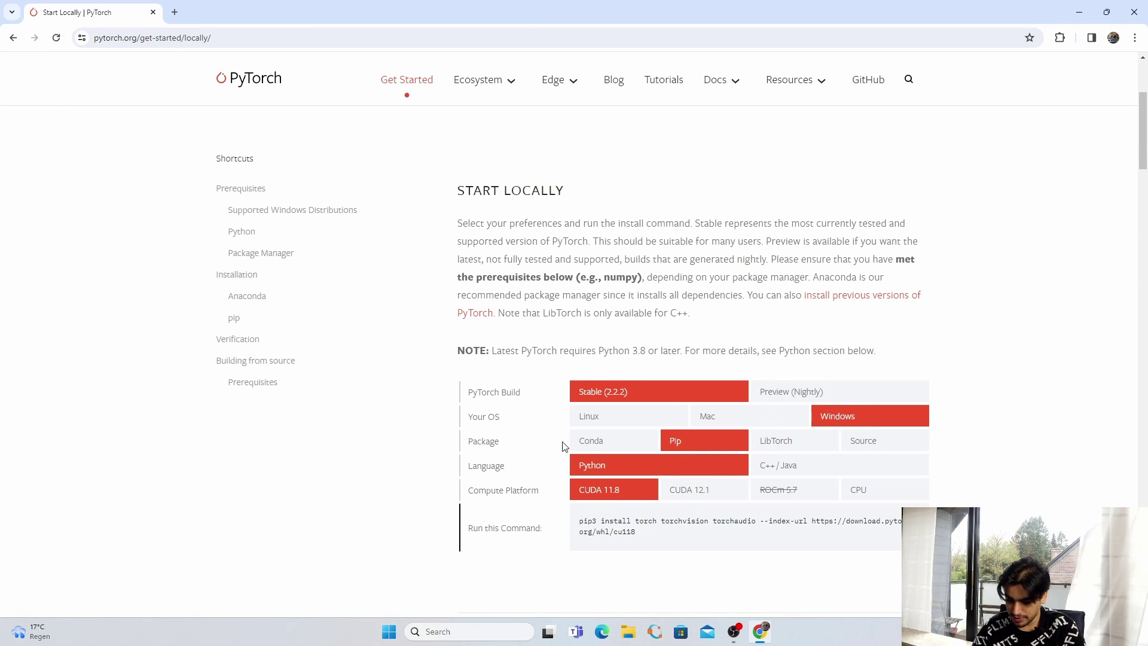
- Choose Pip and CUDA 12.1, and select the resulting pip3 install command
click(598, 443)
click(669, 442)
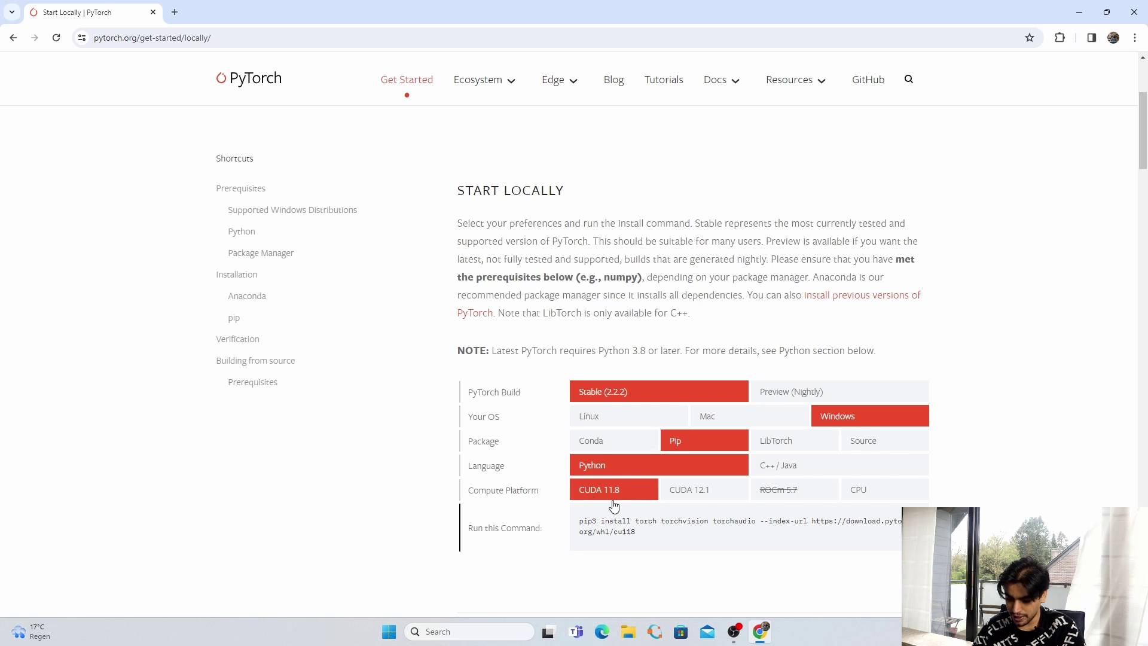
click(689, 493)
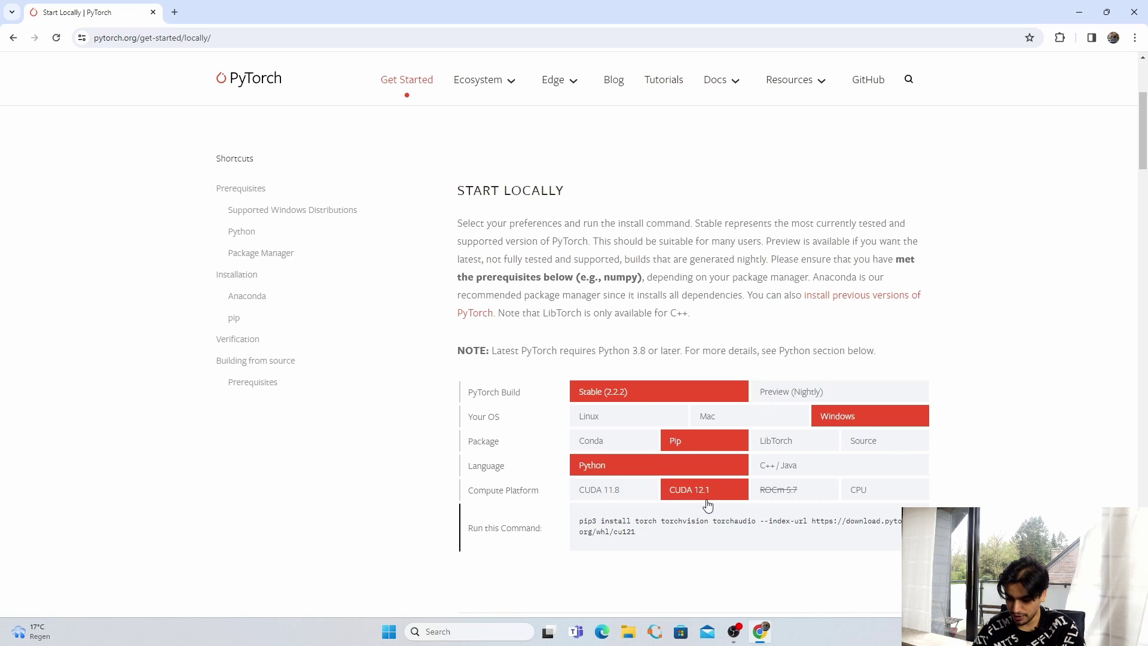
triple_click(614, 524)
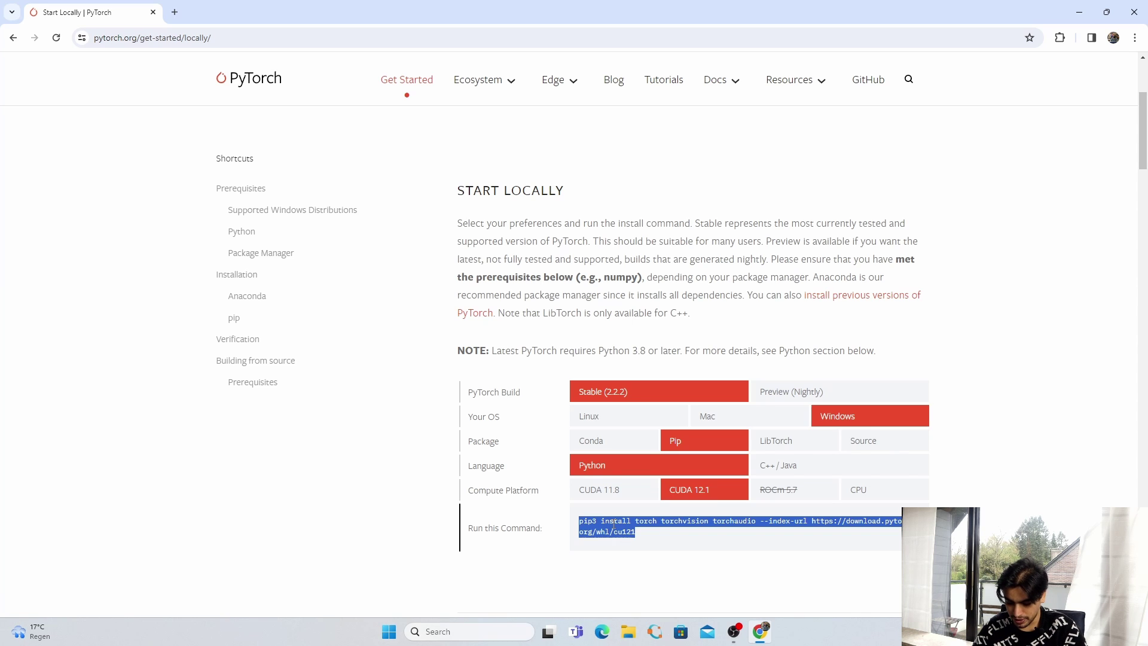
key(super)
- In an administrator Command Prompt, paste and run the pip3 install command for torch cu121
text(cmd)
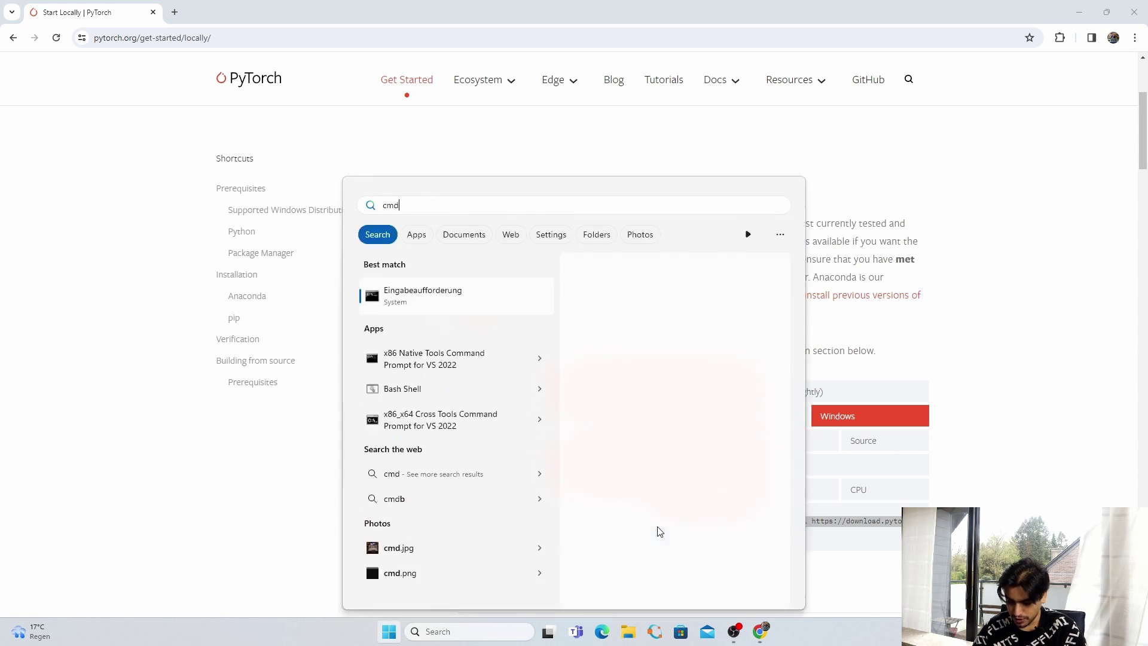
click(625, 399)
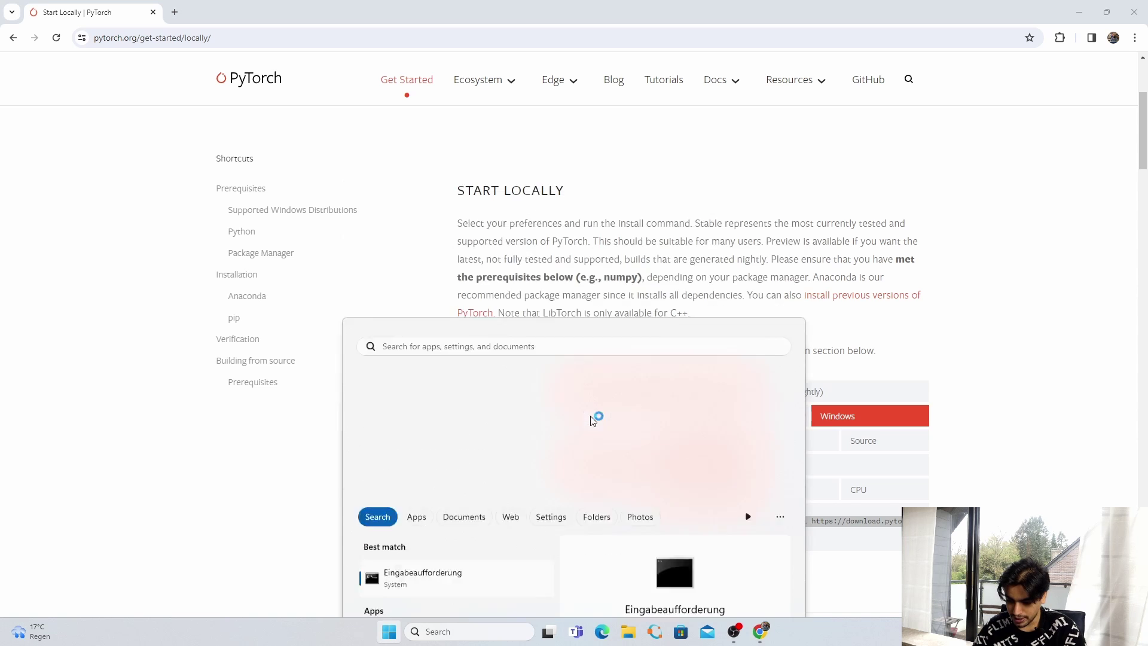
right_click(556, 306)
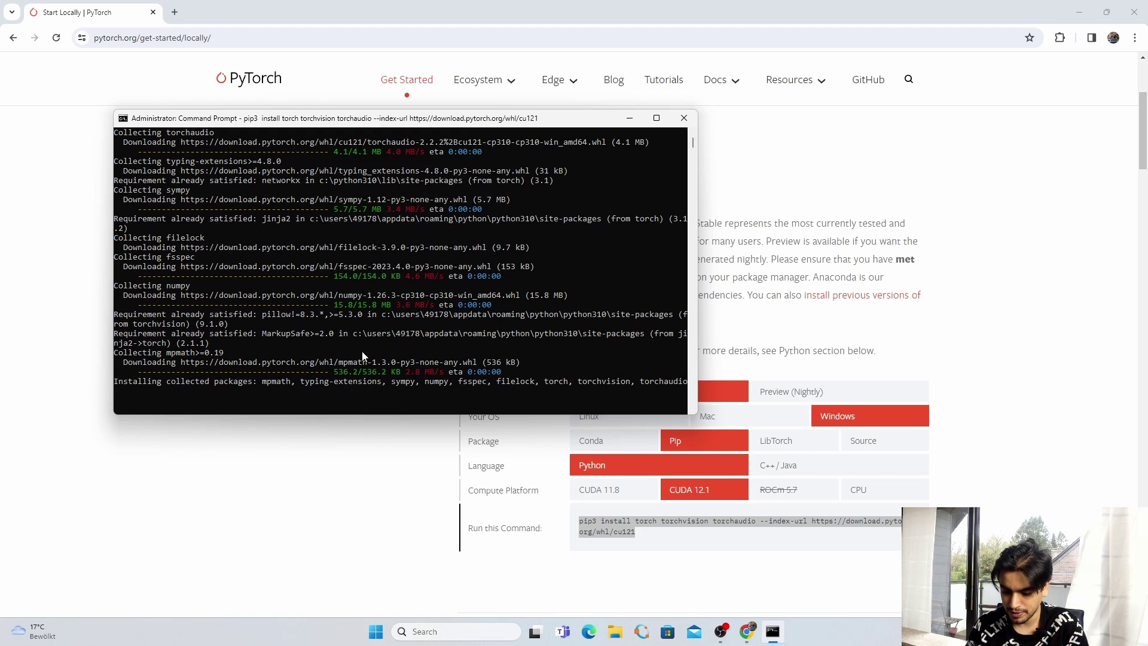
- Clear the command line and start the Python interpreter
key(Up)
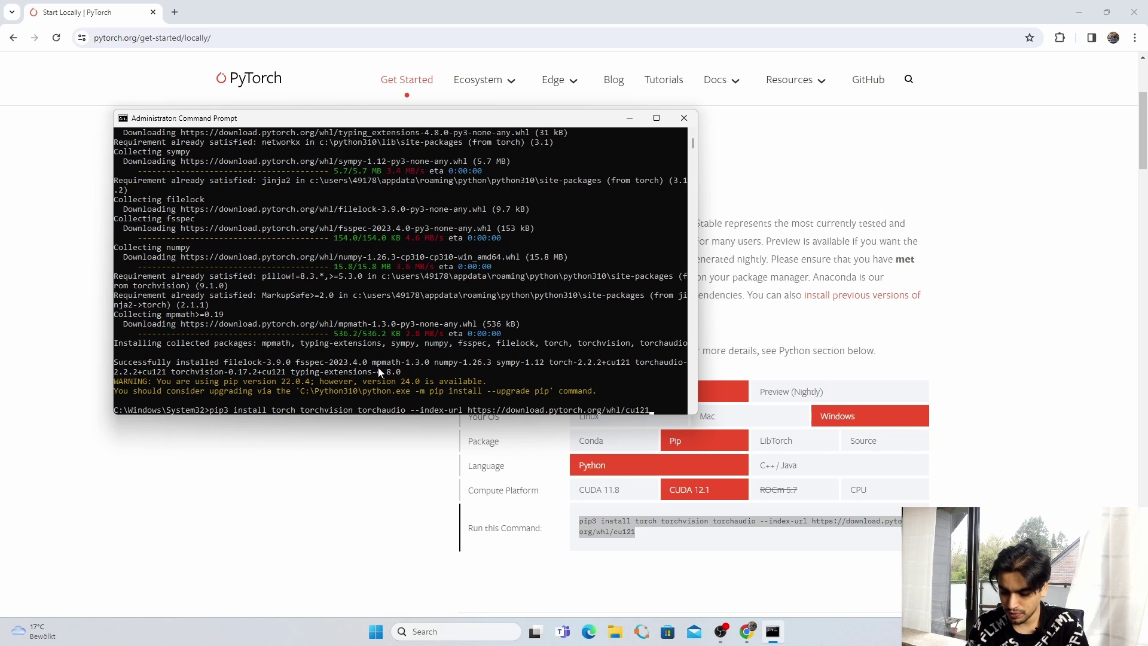
key(BackSpace)
key(BackSpace)
key(BackSpace)
key(BackSpace)
key(BackSpace)
key(BackSpace)
key(BackSpace)
key(BackSpace)
key(BackSpace)
key(BackSpace)
key(BackSpace)
key(BackSpace)
key(BackSpace)
key(BackSpace)
key(BackSpace)
key(BackSpace)
key(BackSpace)
key(BackSpace)
key(BackSpace)
key(BackSpace)
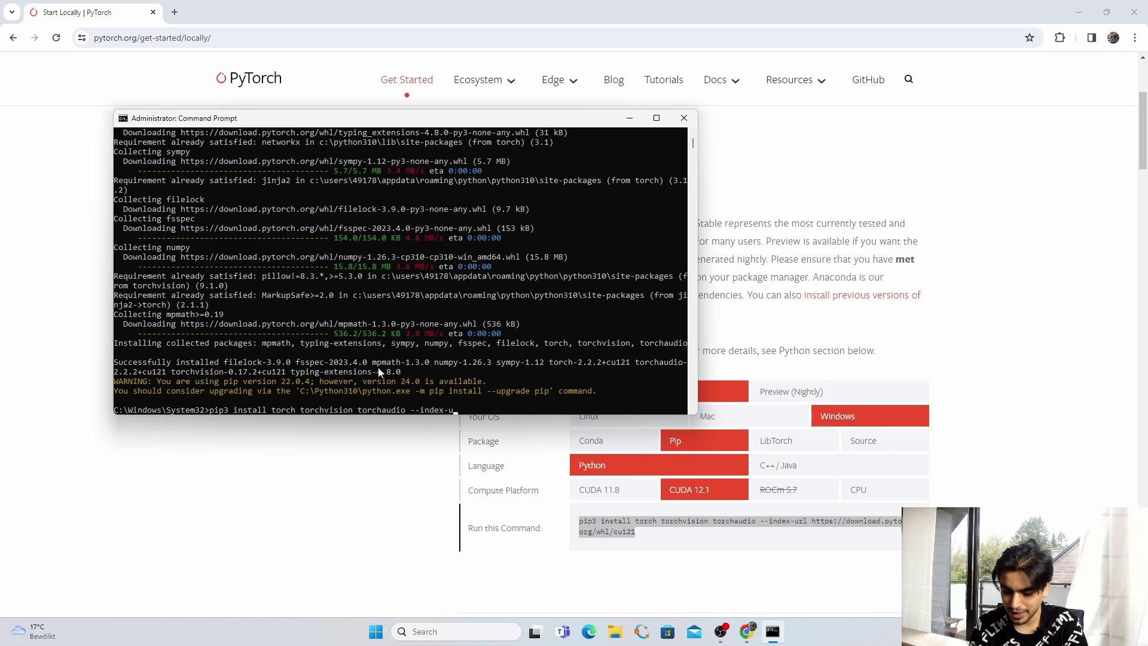
key(BackSpace)
key(BackSpace)
key(BackSpace)
key(BackSpace)
key(BackSpace)
key(BackSpace)
key(BackSpace)
key(BackSpace)
key(BackSpace)
key(BackSpace)
key(BackSpace)
key(BackSpace)
key(BackSpace)
key(BackSpace)
key(BackSpace)
key(BackSpace)
key(BackSpace)
key(BackSpace)
key(BackSpace)
key(BackSpace)
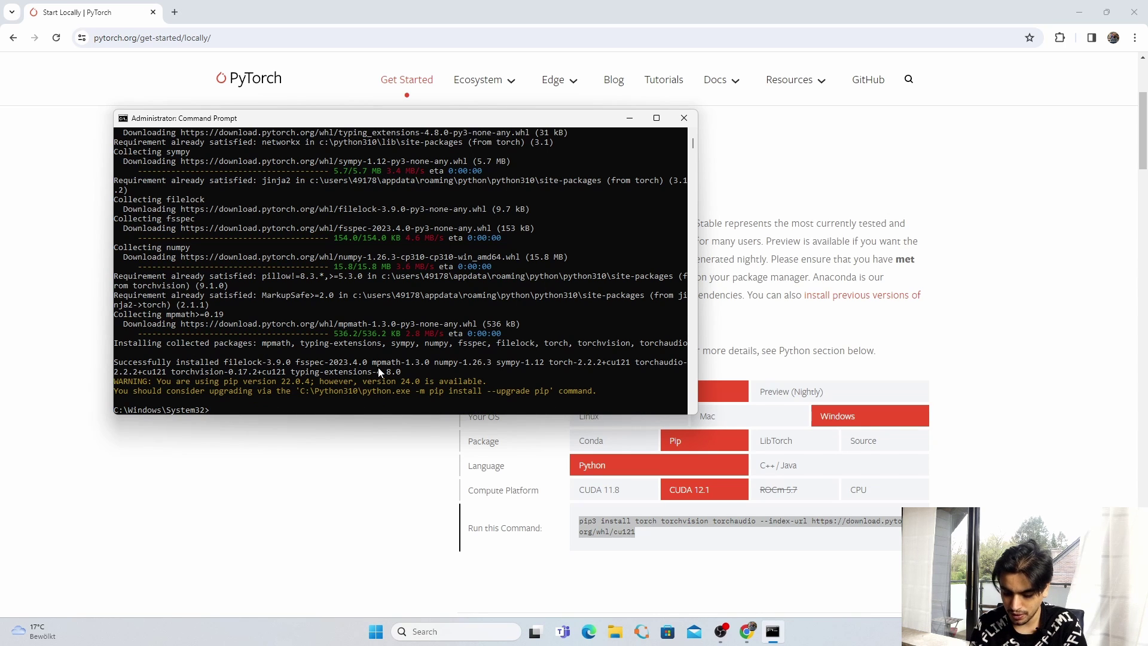
text(python)
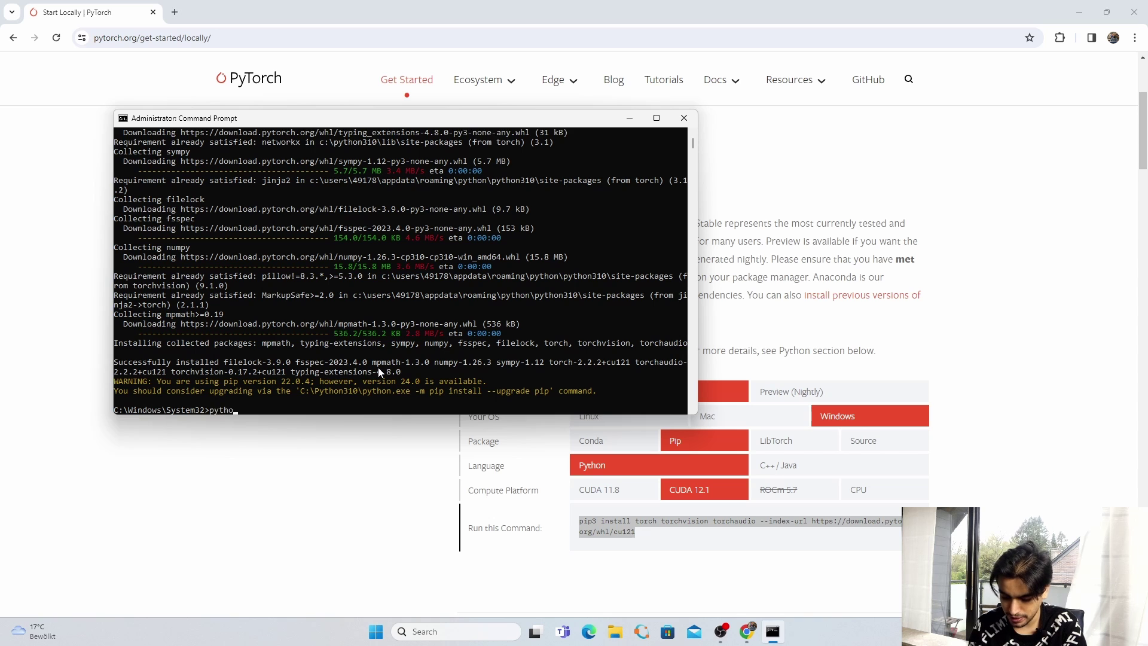
key(Return)
- Import torch, confirm torch.cuda.is_available() returns True, and run torch.cuda.device_count()
text(import torch)
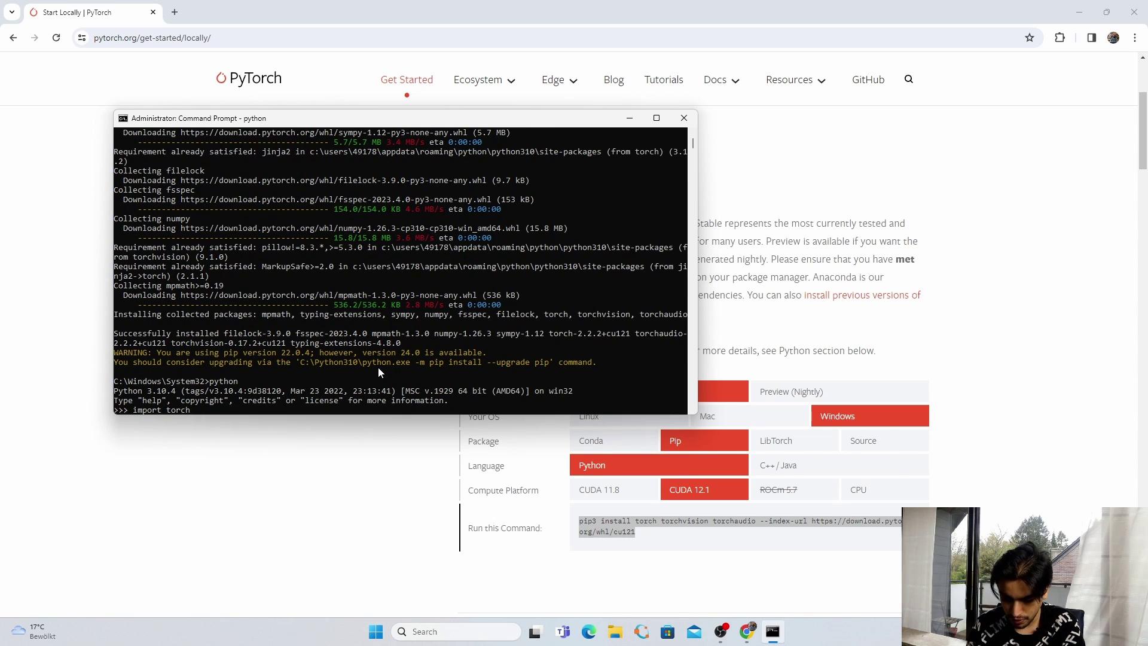
key(Return)
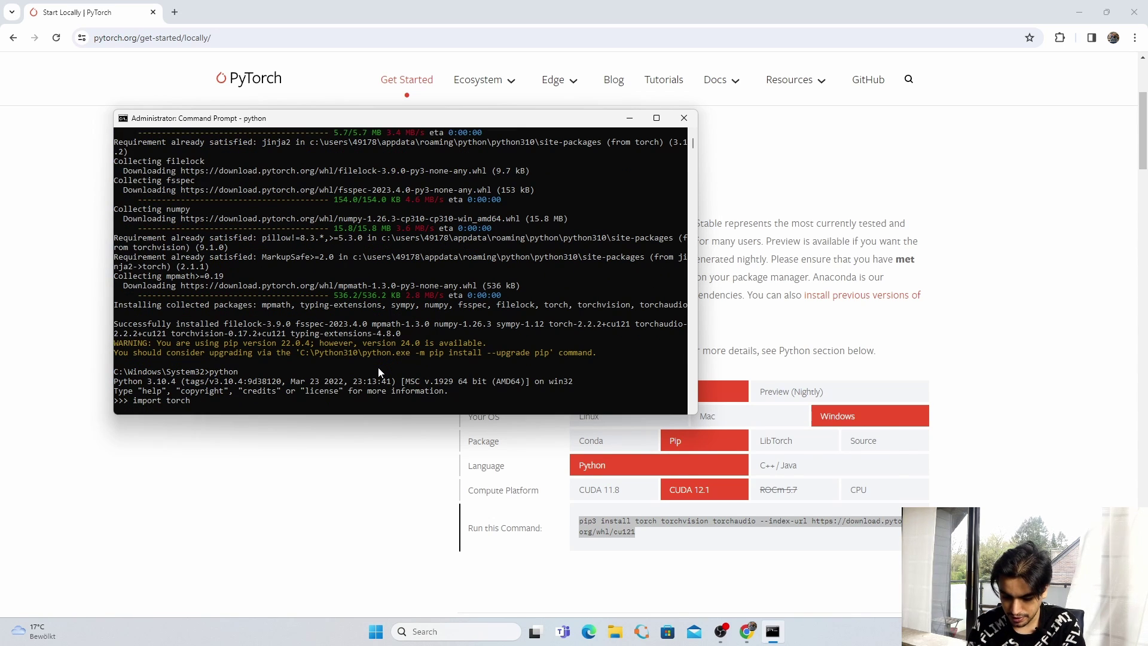
text(torch.cuda_is_available())
key(Return)
key(Up)
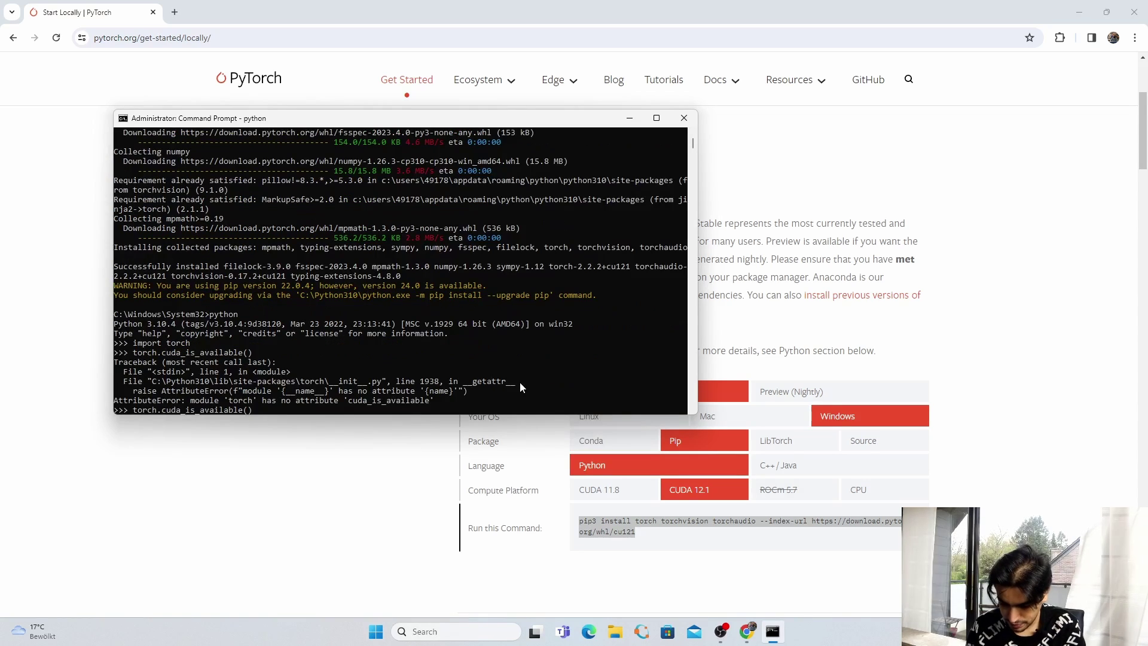
key(BackSpace)
key(BackSpace)
key(BackSpace)
key(BackSpace)
key(BackSpace)
key(BackSpace)
key(BackSpace)
key(BackSpace)
key(BackSpace)
key(BackSpace)
key(BackSpace)
key(BackSpace)
key(BackSpace)
key(BackSpace)
key(BackSpace)
key(BackSpace)
key(BackSpace)
key(BackSpace)
key(BackSpace)
key(BackSpace)
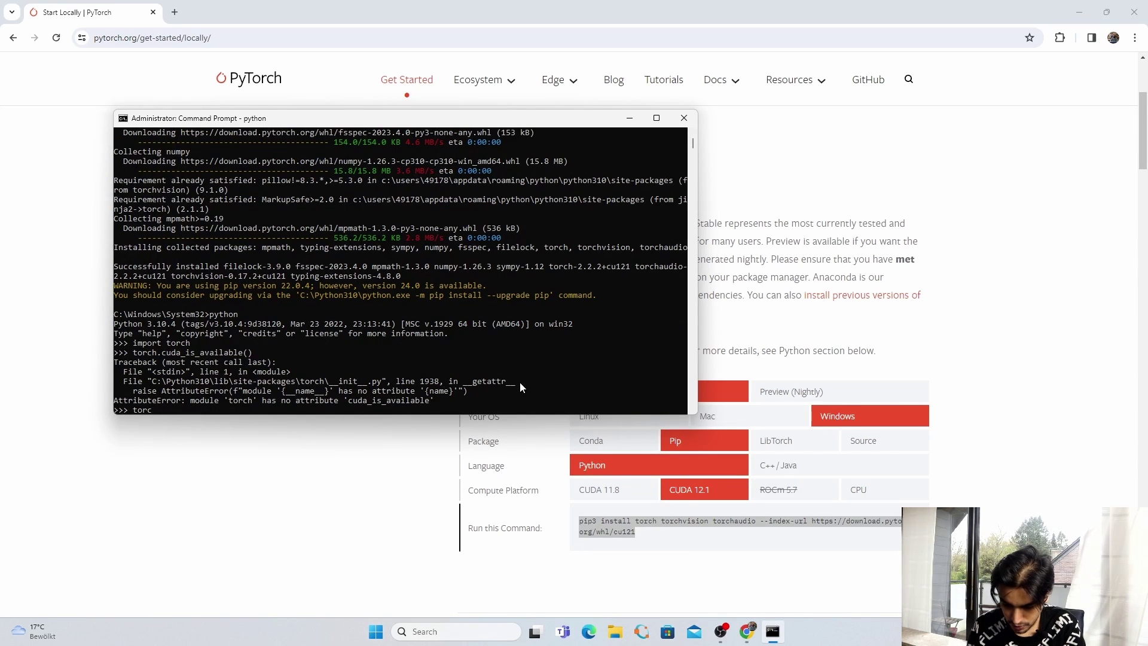
text(h.cuda.is_available())
key(Return)
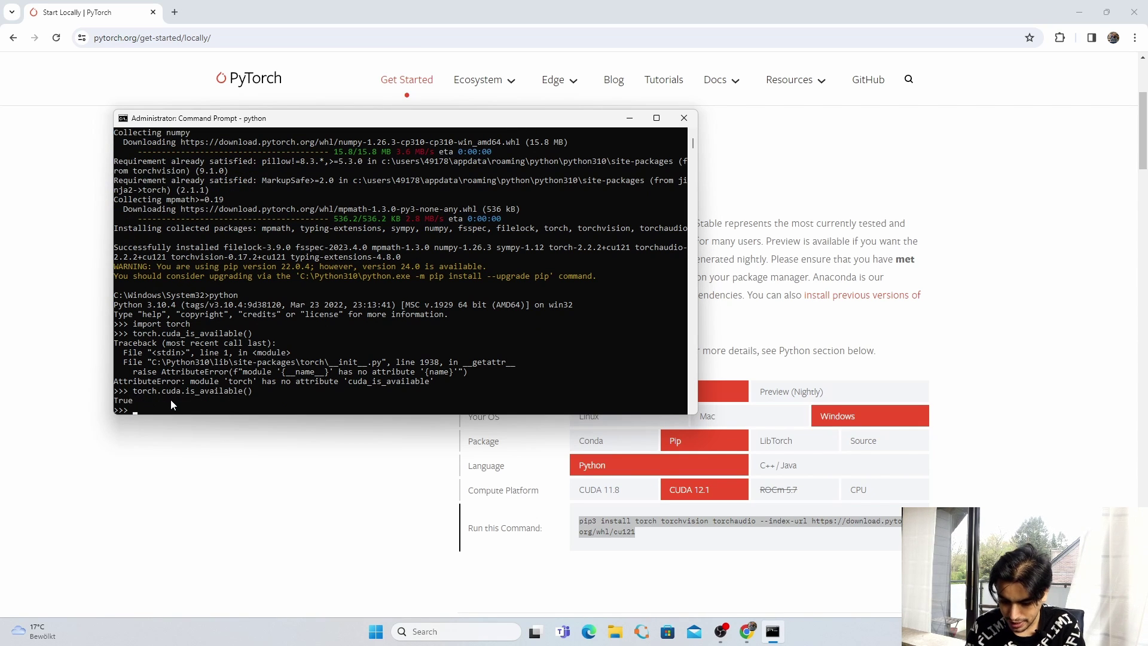
text(tor)
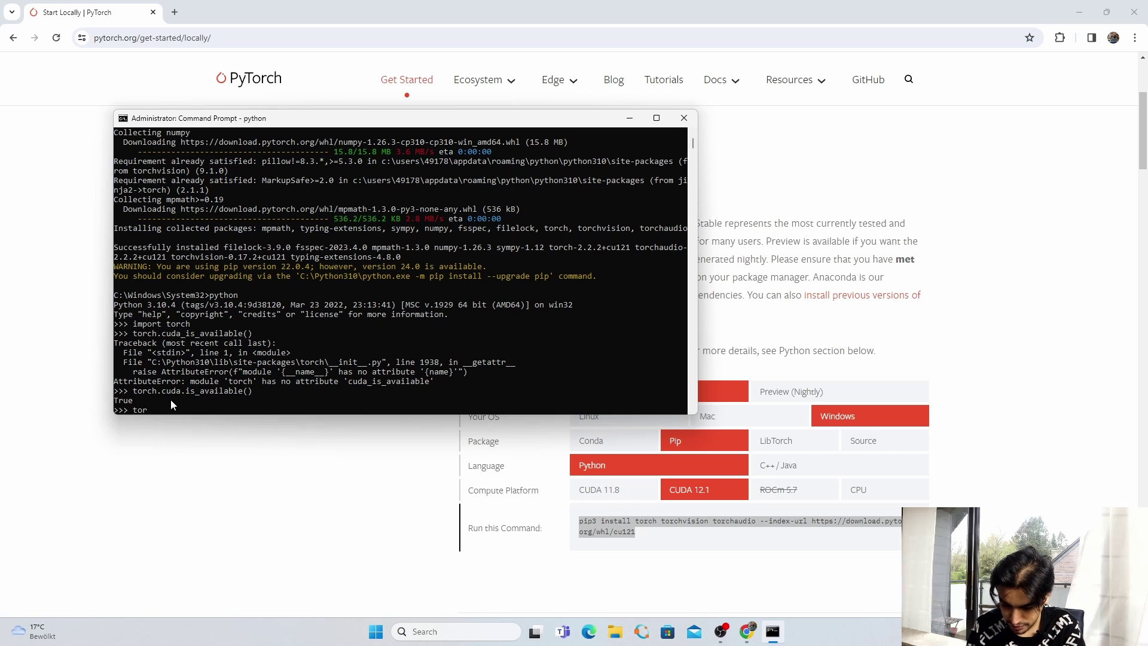
text(ch.cuda)
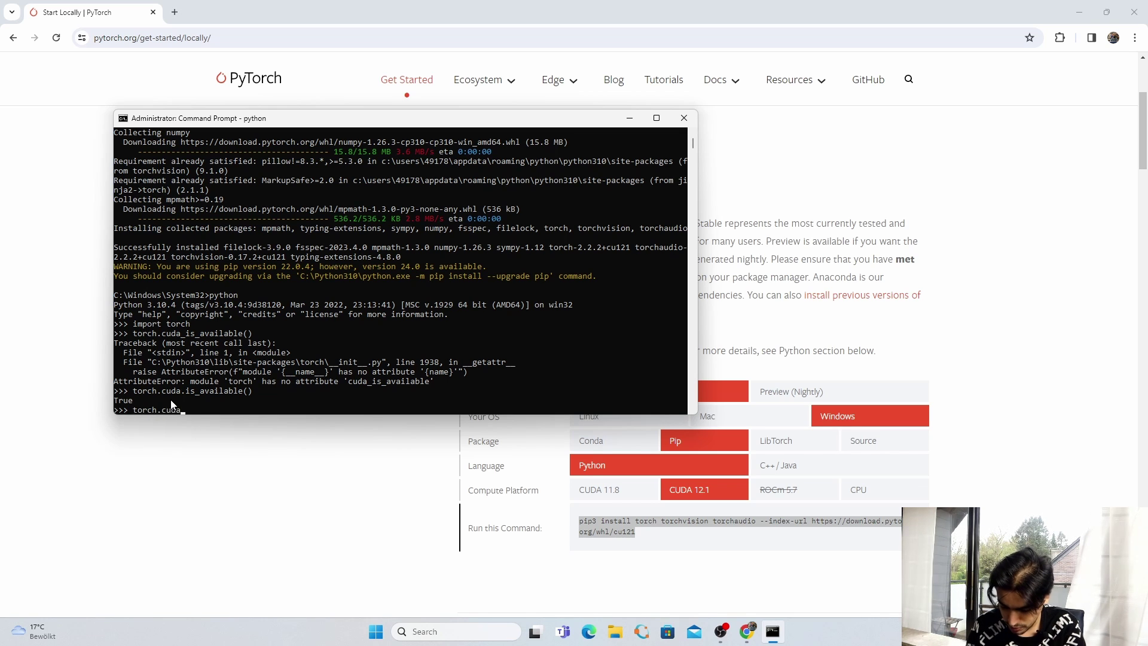
text(.device)
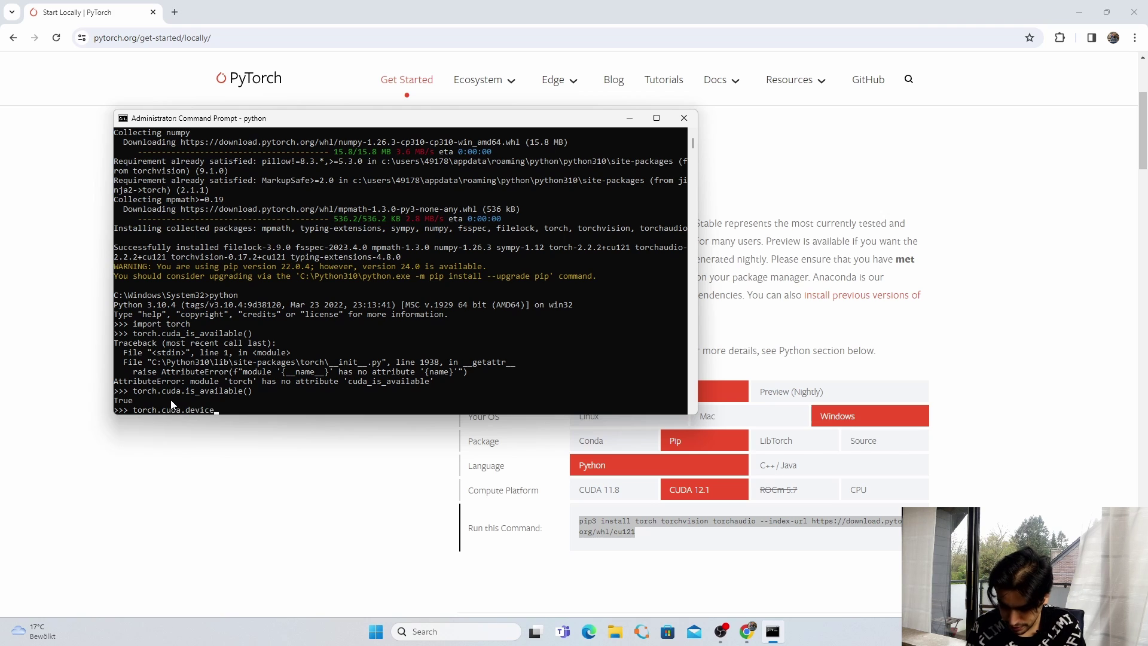
text(_count)
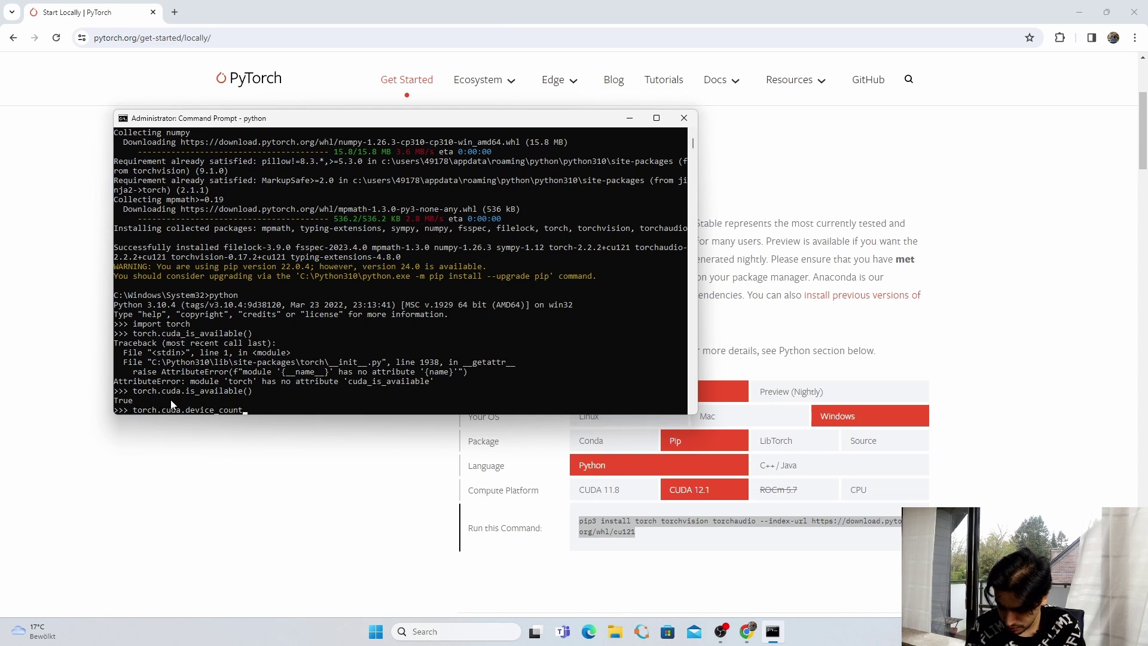
text(())
key(Return)
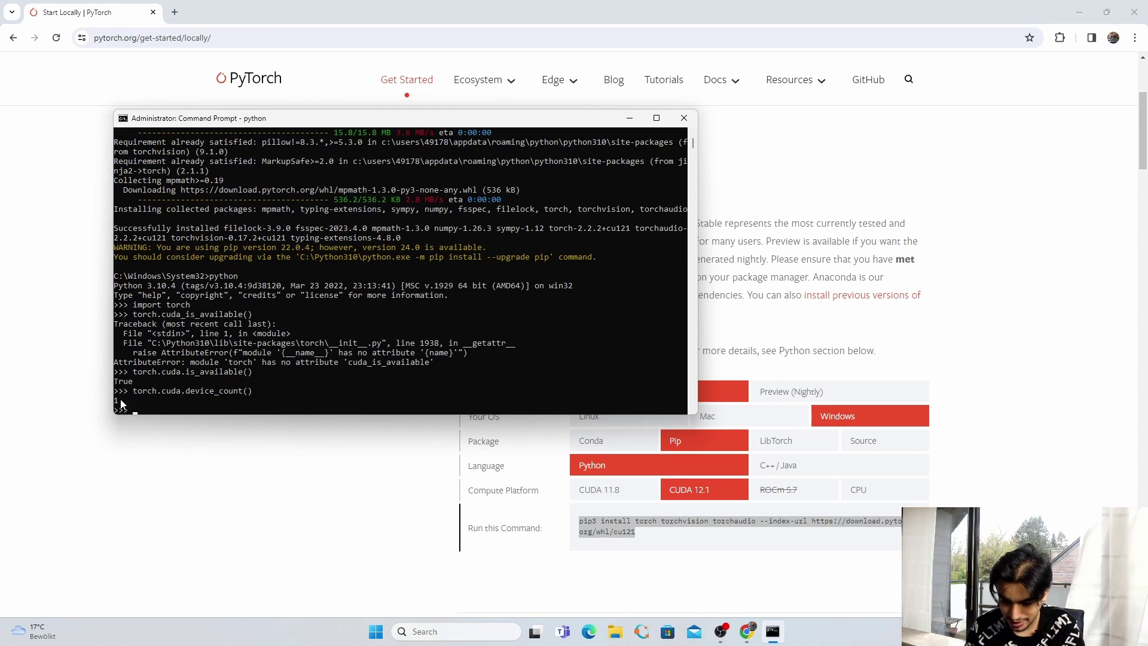